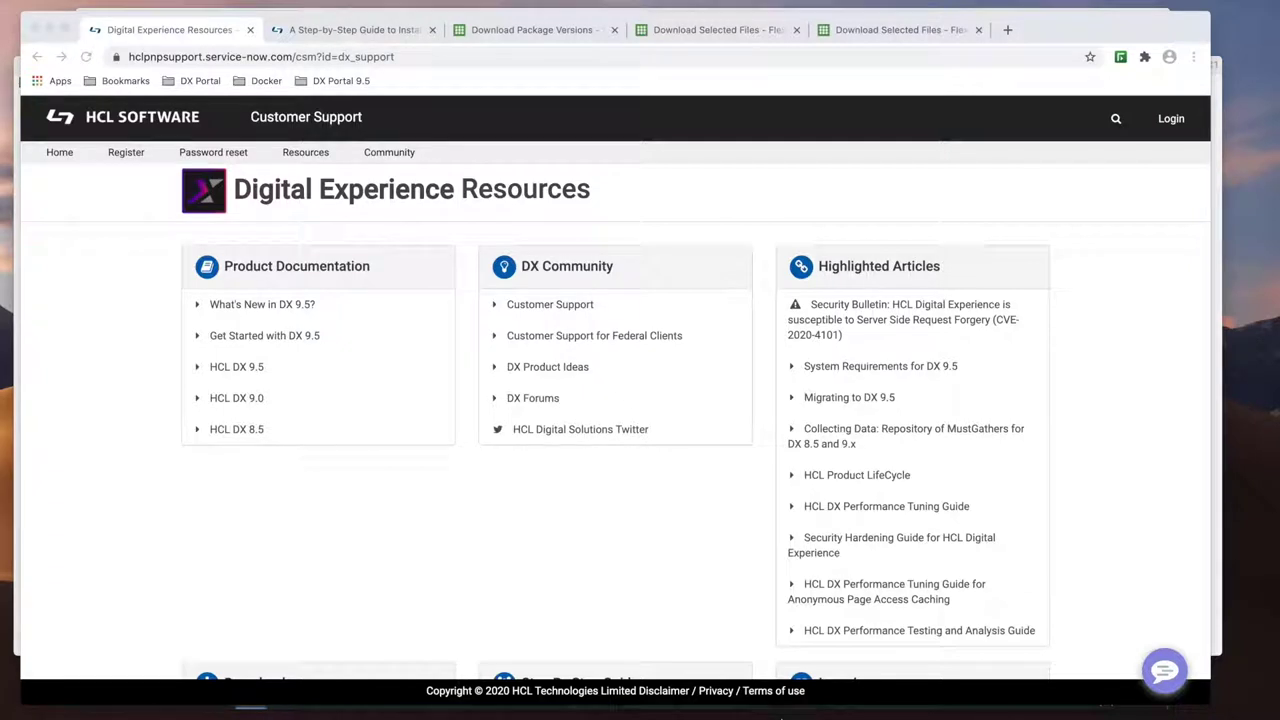
# Step: Open the 'A Step-by-Step Guide to Installing Portal 9.5' article, skim it, and return to the top
pyautogui.scroll(-3, 615, 582)
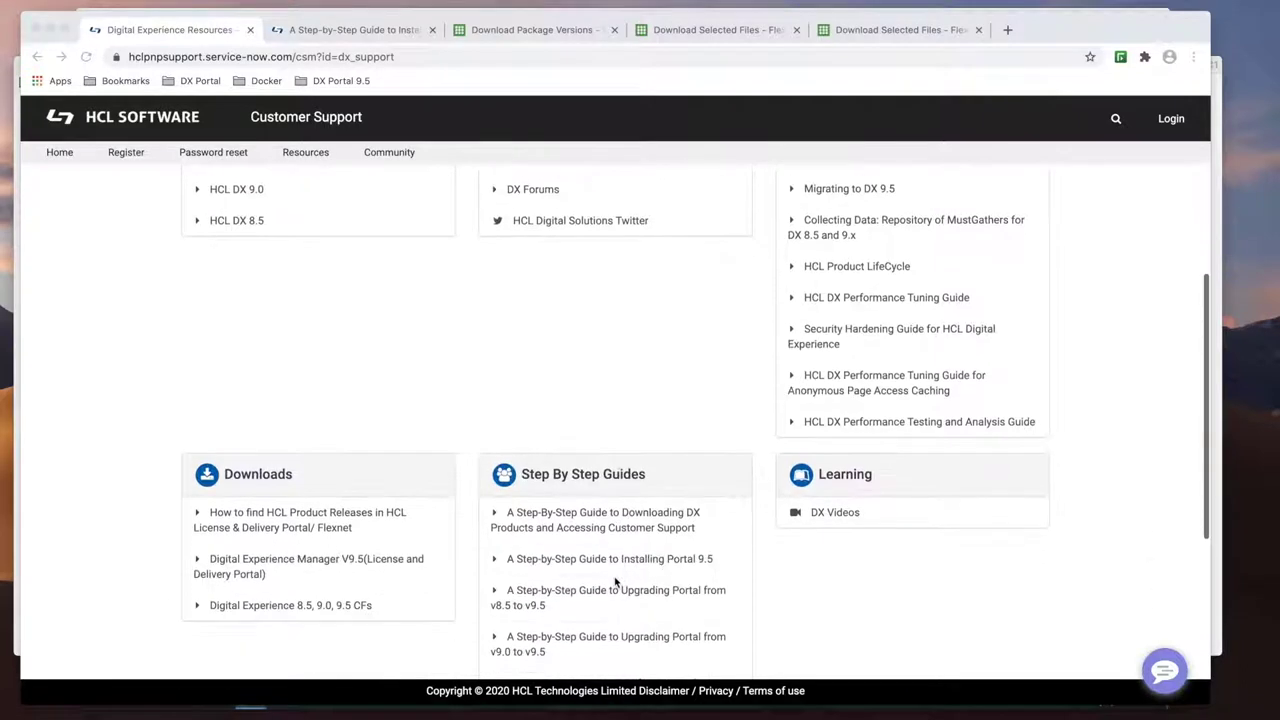
pyautogui.click(651, 563)
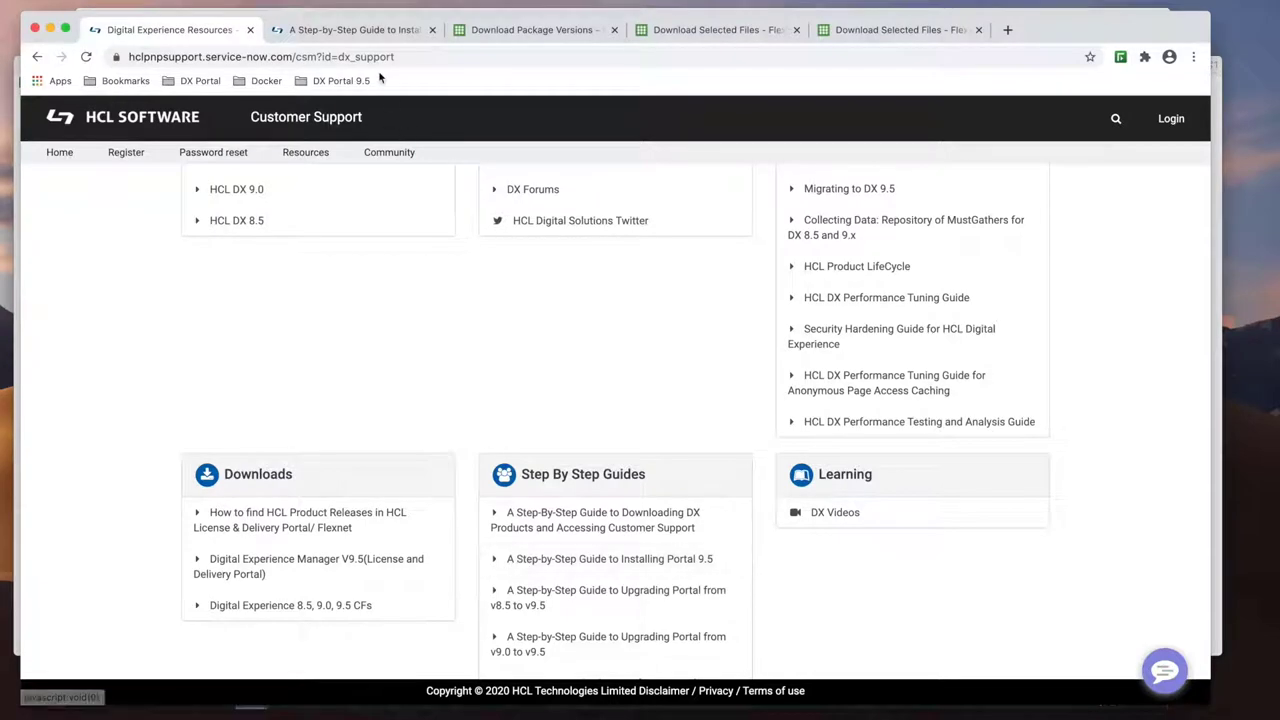
pyautogui.click(370, 30)
pyautogui.scroll(-2, 345, 381)
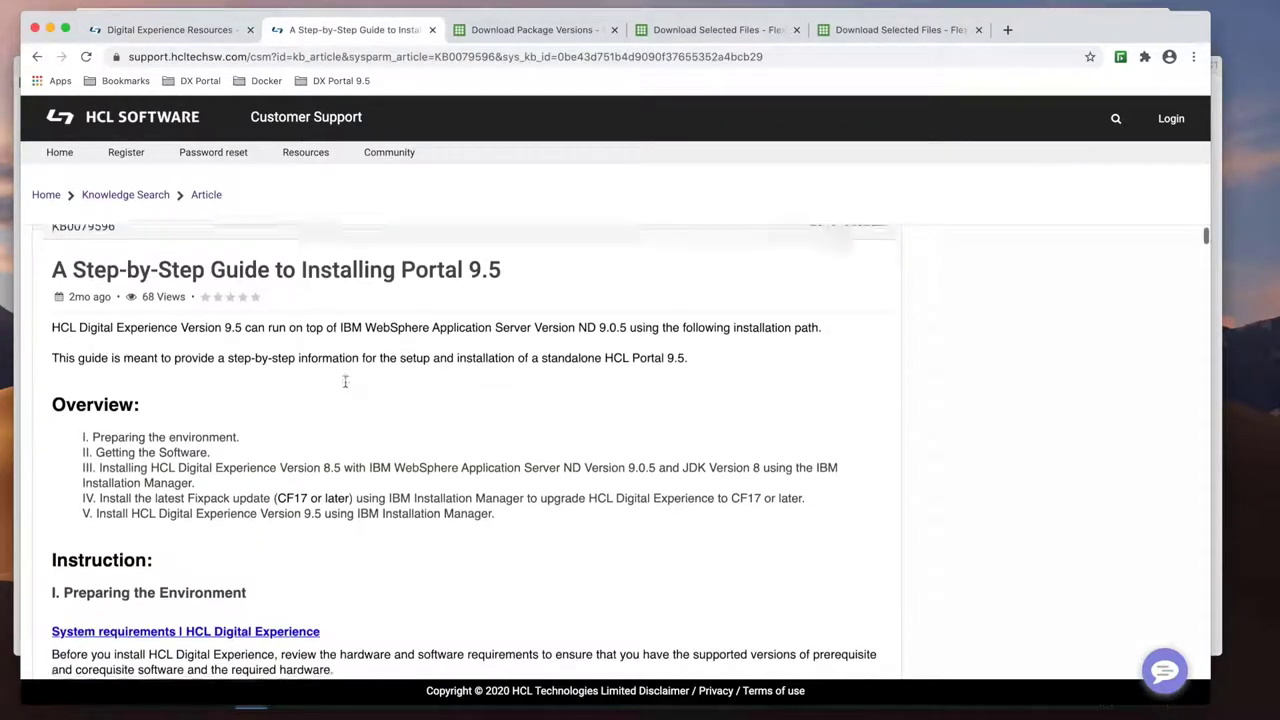
pyautogui.scroll(-5, 345, 381)
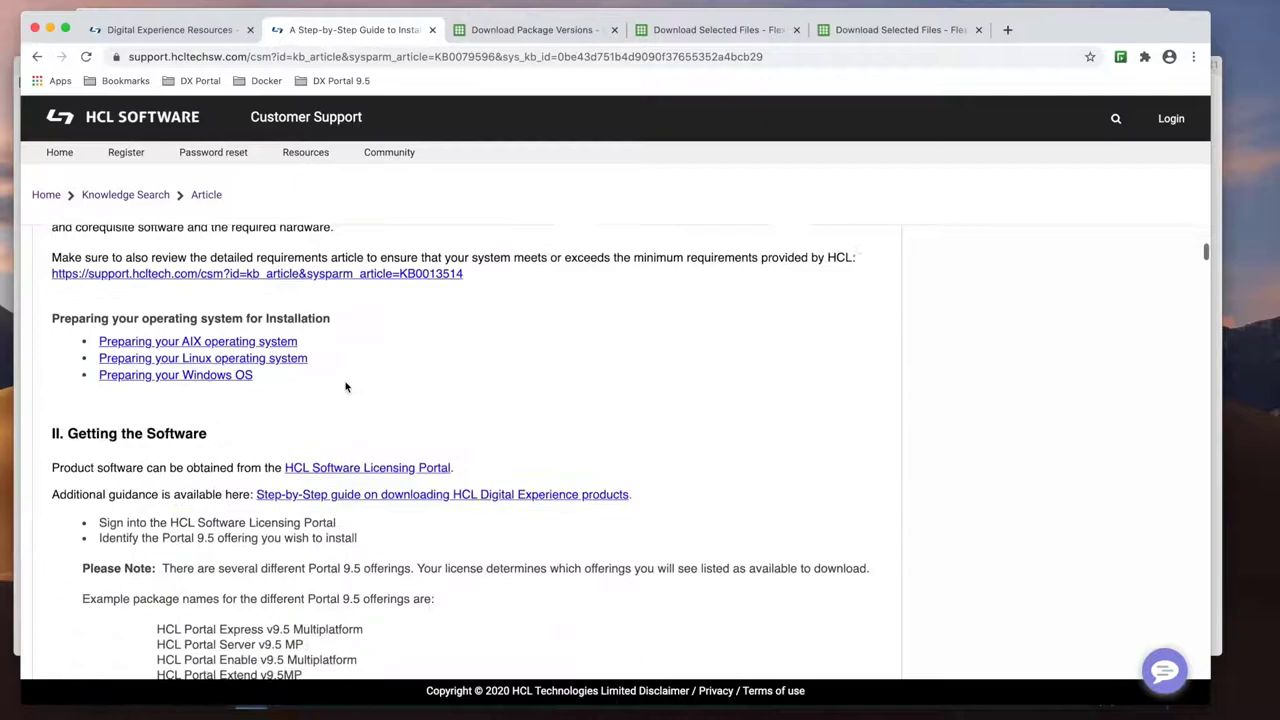
pyautogui.scroll(-4, 345, 386)
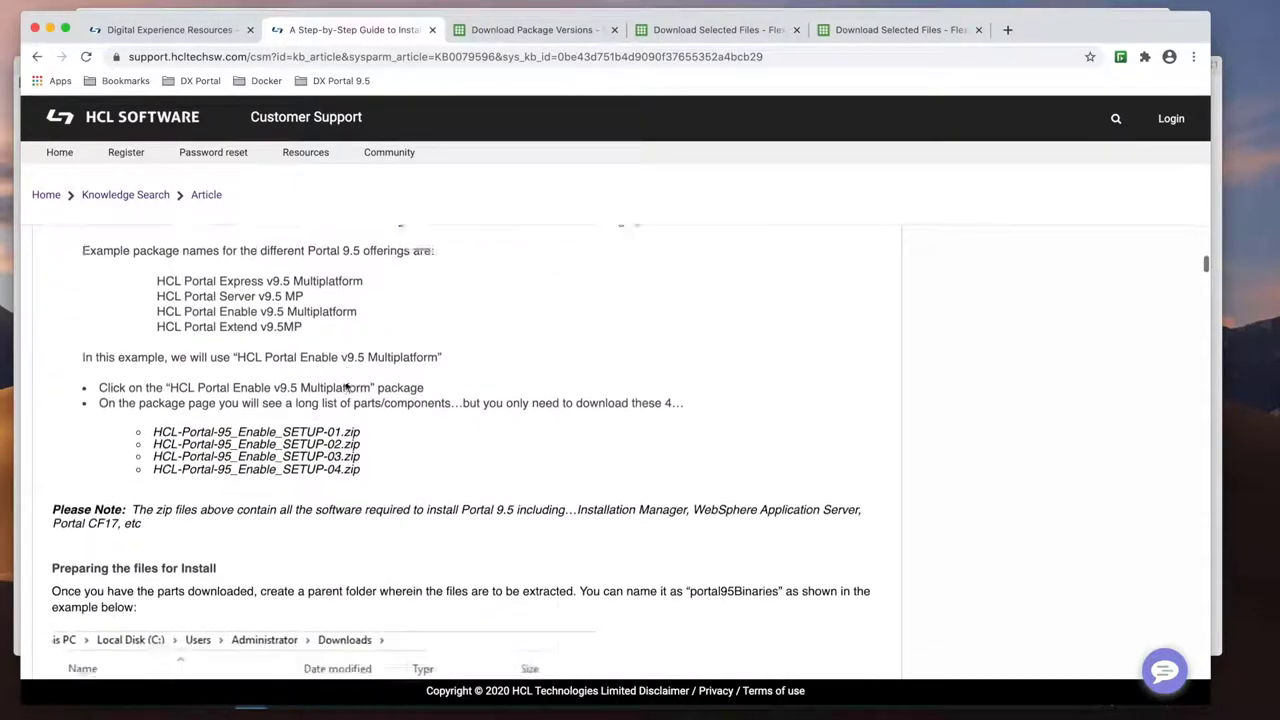
pyautogui.scroll(-10, 345, 386)
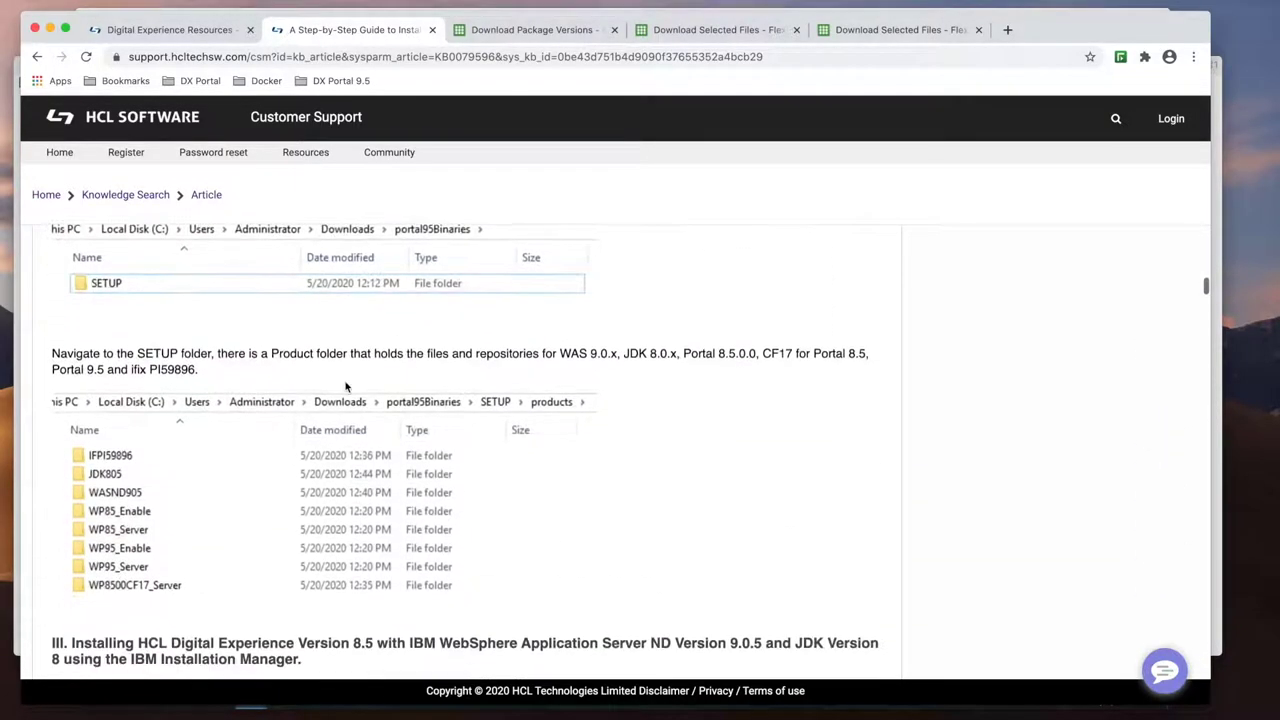
pyautogui.press('Home')
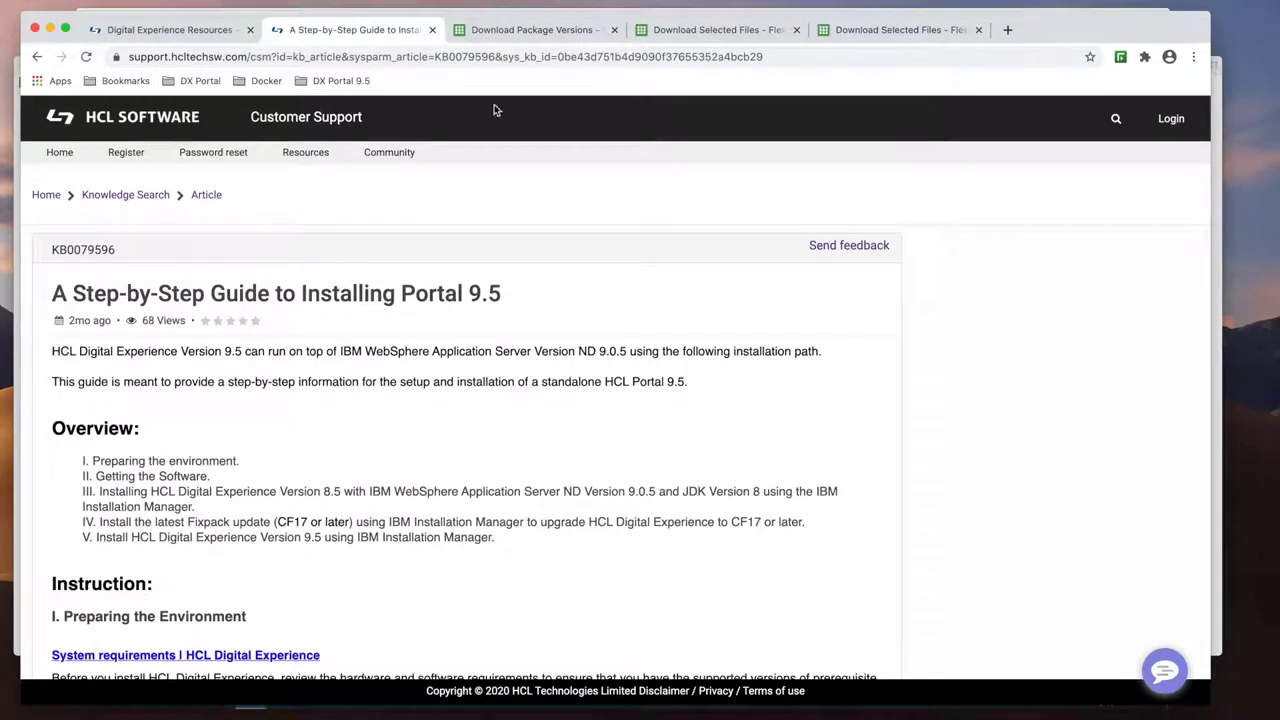
# Step: Scroll through the Download Packages list in the FlexNet Operations Portal
pyautogui.click(534, 30)
pyautogui.scroll(-5, 269, 368)
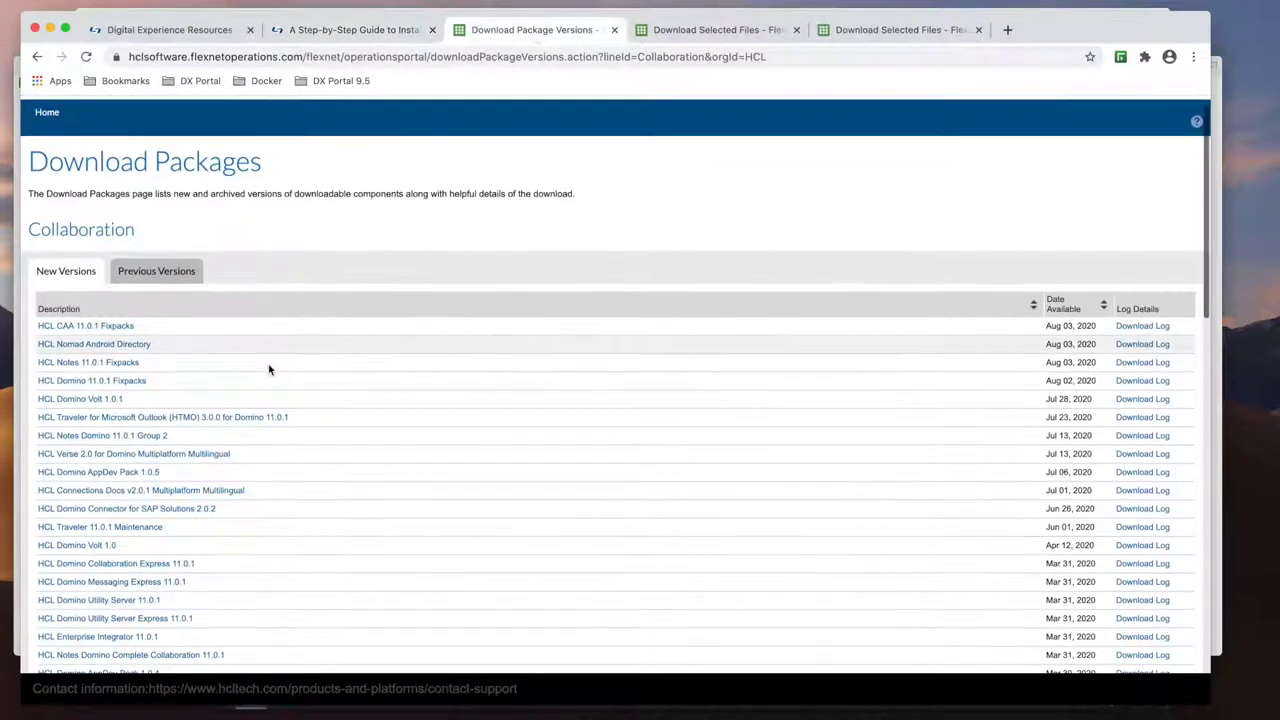
pyautogui.scroll(-12, 269, 369)
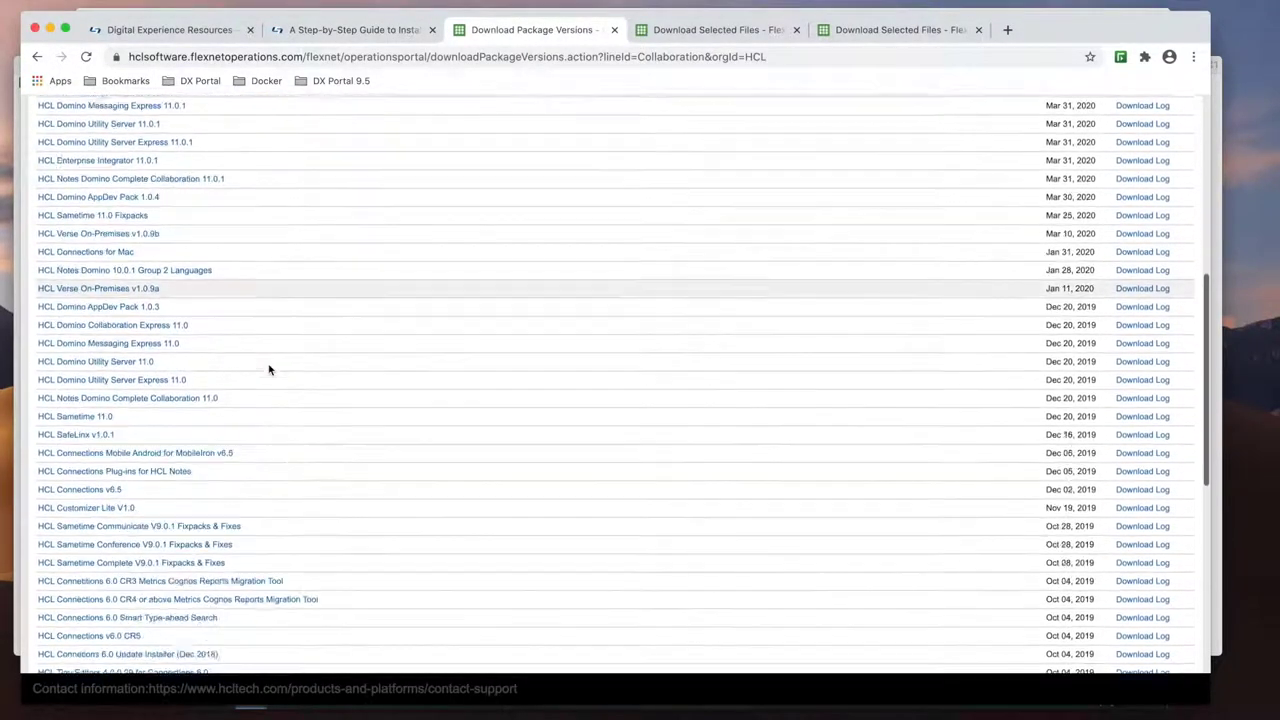
pyautogui.scroll(-4, 269, 368)
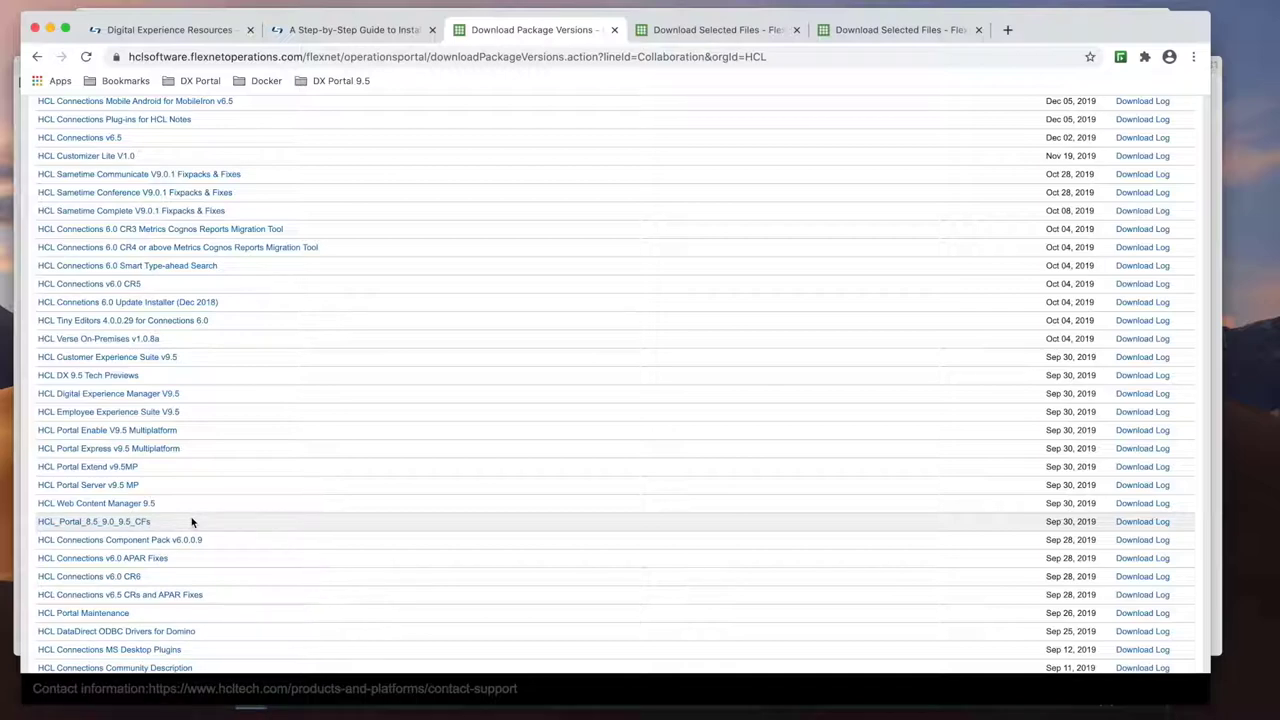
# Step: Highlight the HCL Portal Enable V9.5 setup zip names, then bring up the cumulative fix files
pyautogui.click(685, 33)
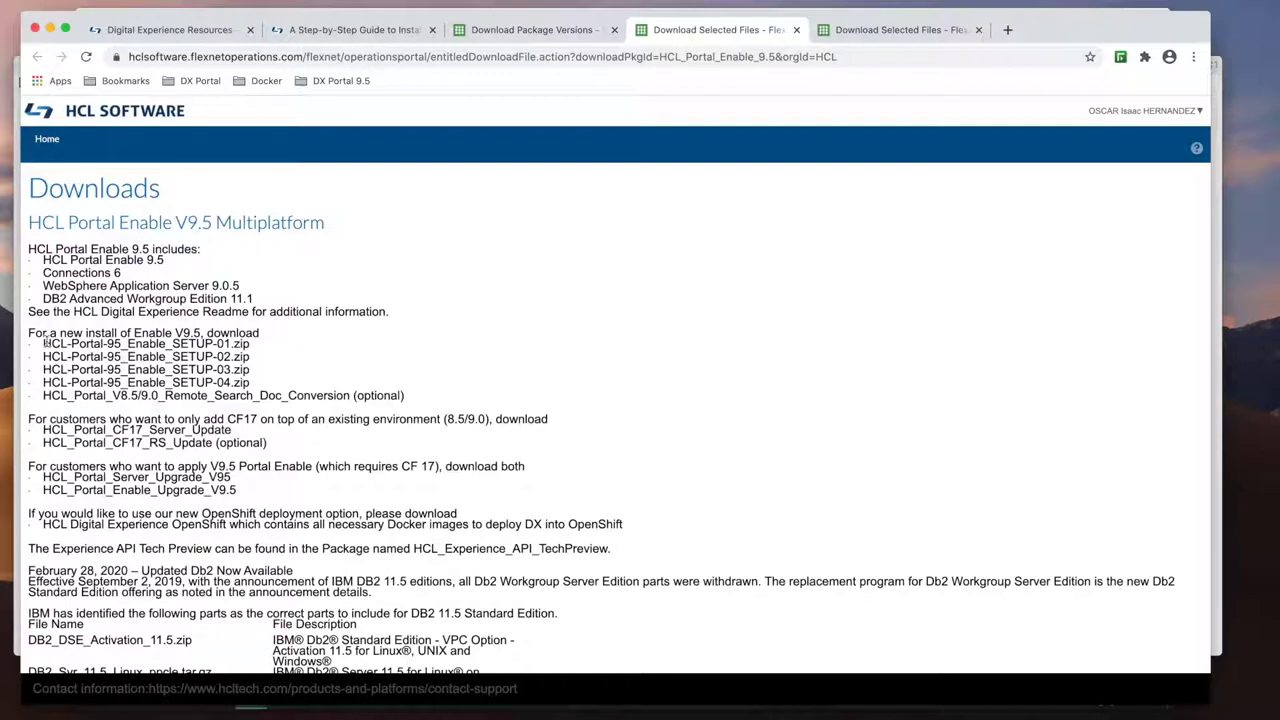
pyautogui.moveTo(44, 343); pyautogui.dragTo(303, 386)
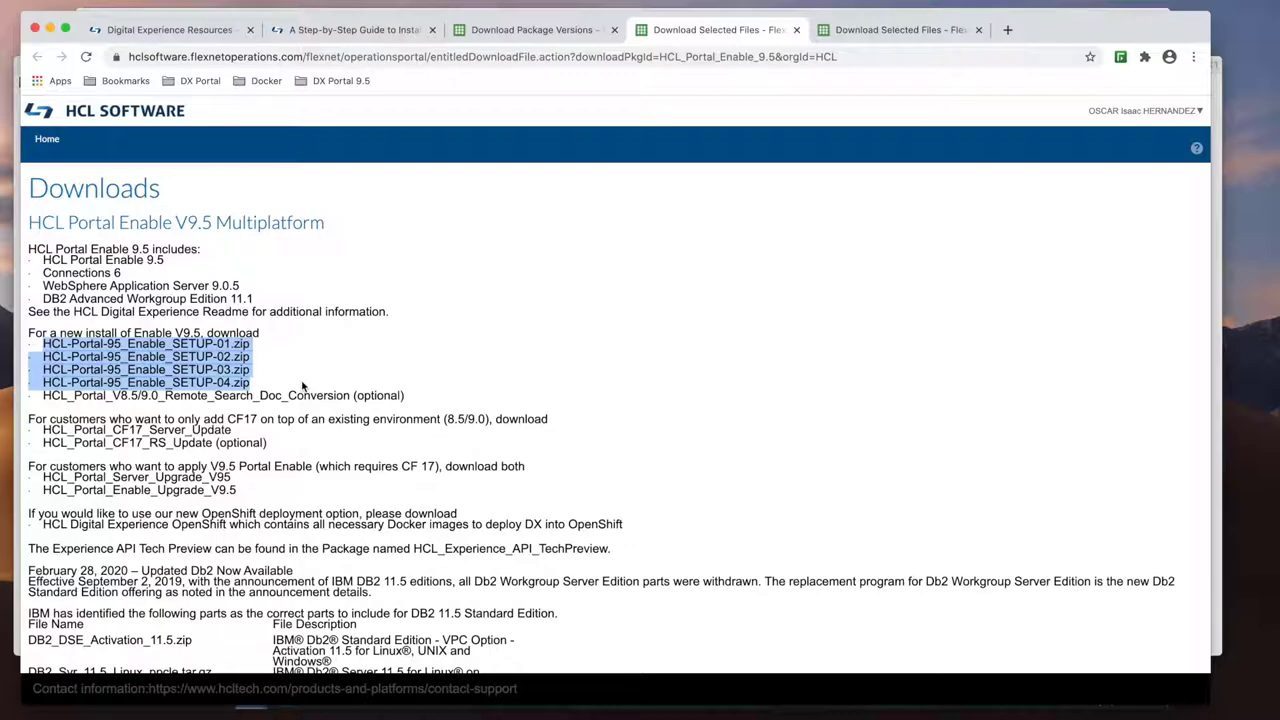
pyautogui.scroll(-15, 302, 386)
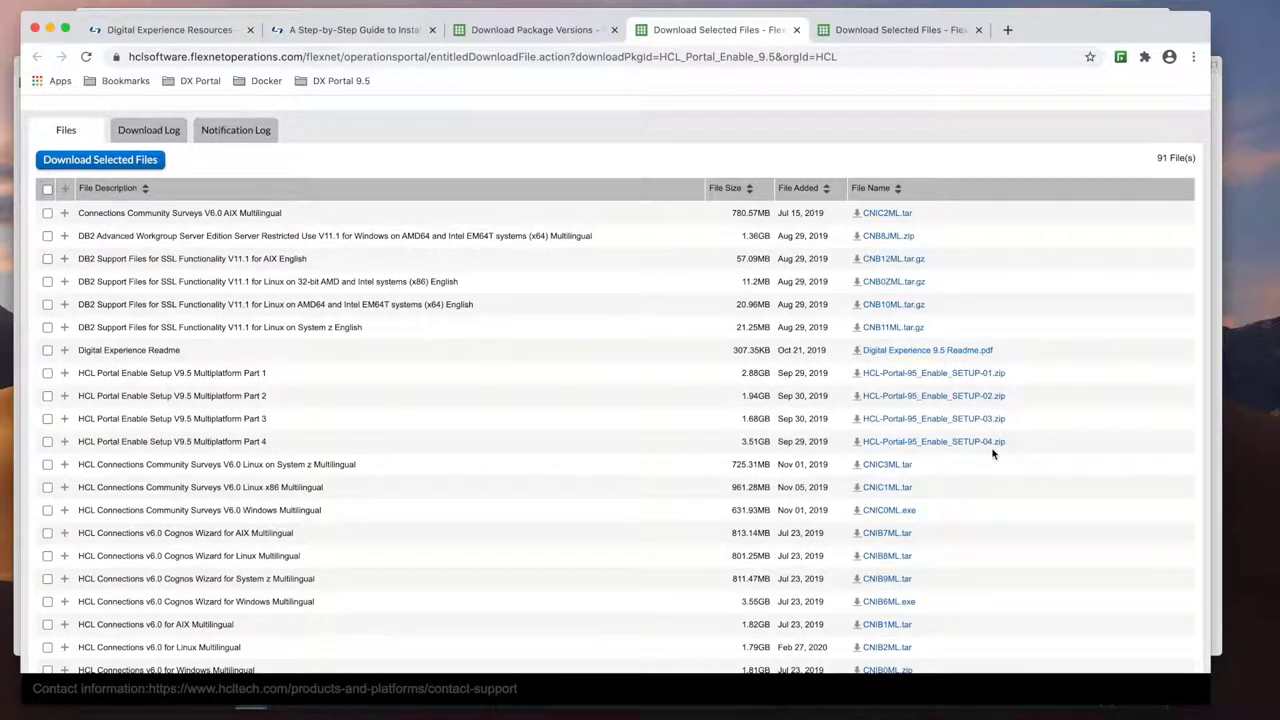
pyautogui.click(925, 32)
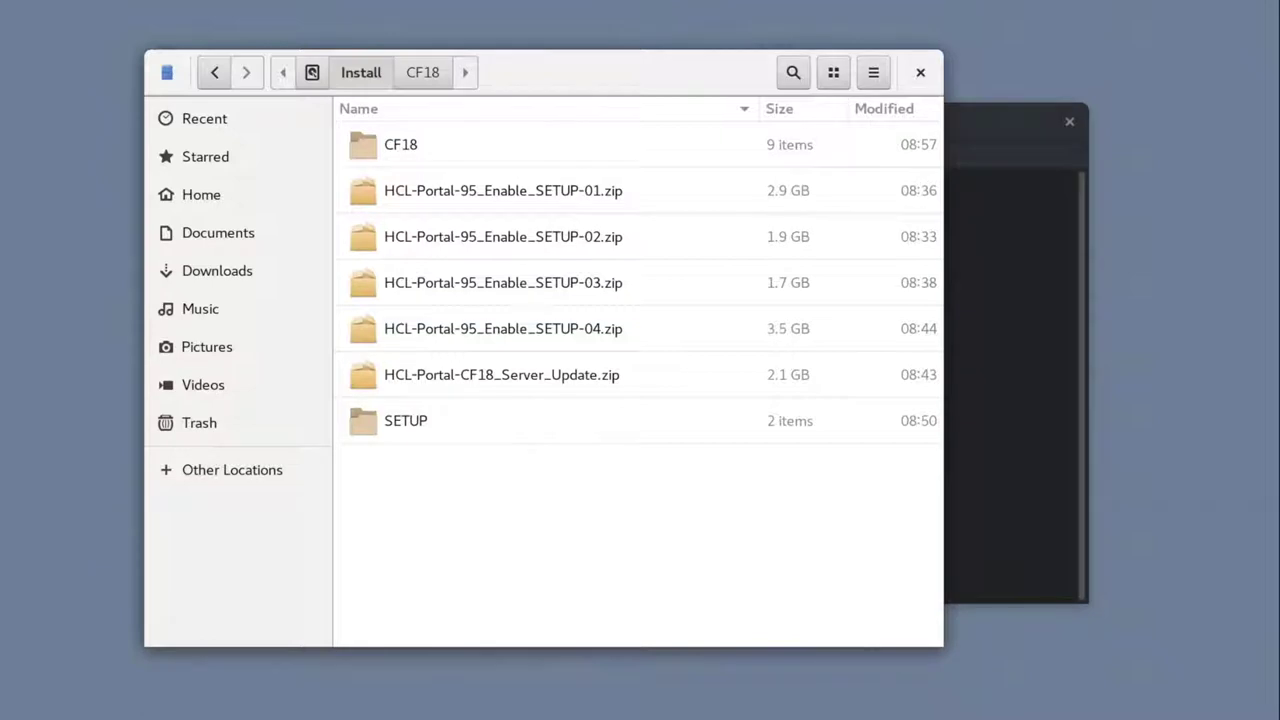
# Step: Browse SETUP > products and the CF18 folder, returning to the Install folder each time
pyautogui.doubleClick(421, 425)
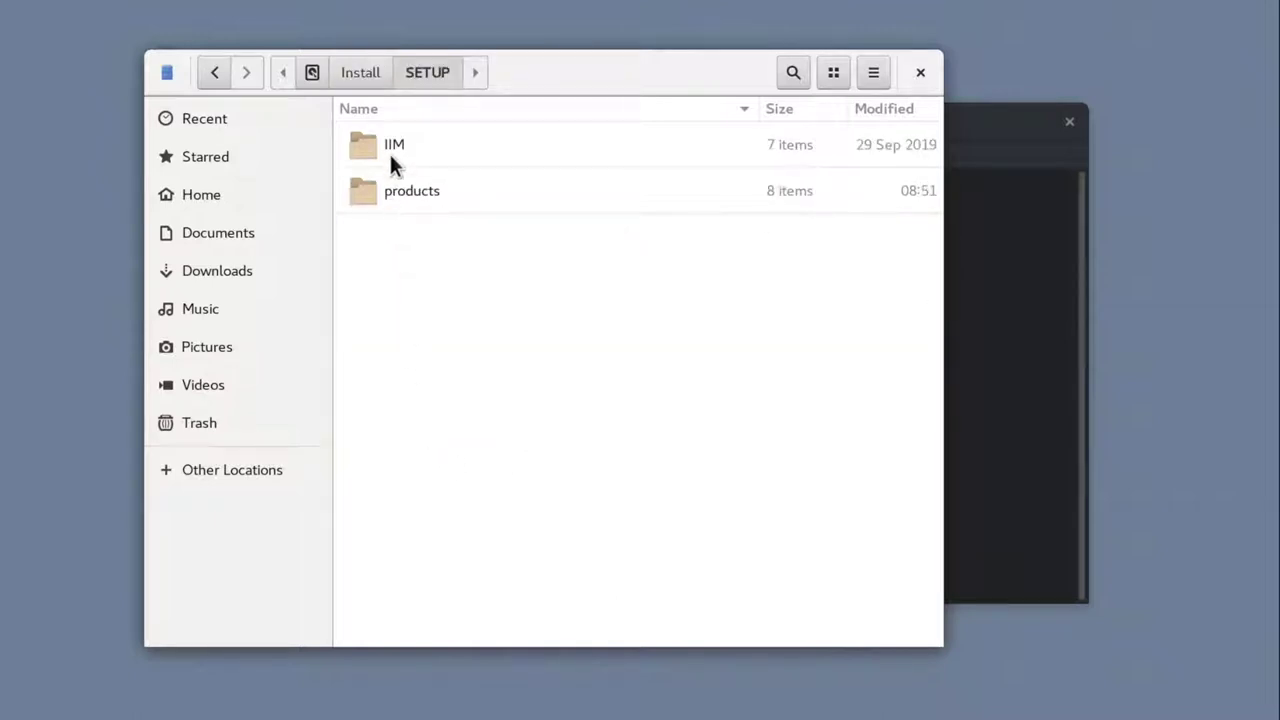
pyautogui.doubleClick(400, 196)
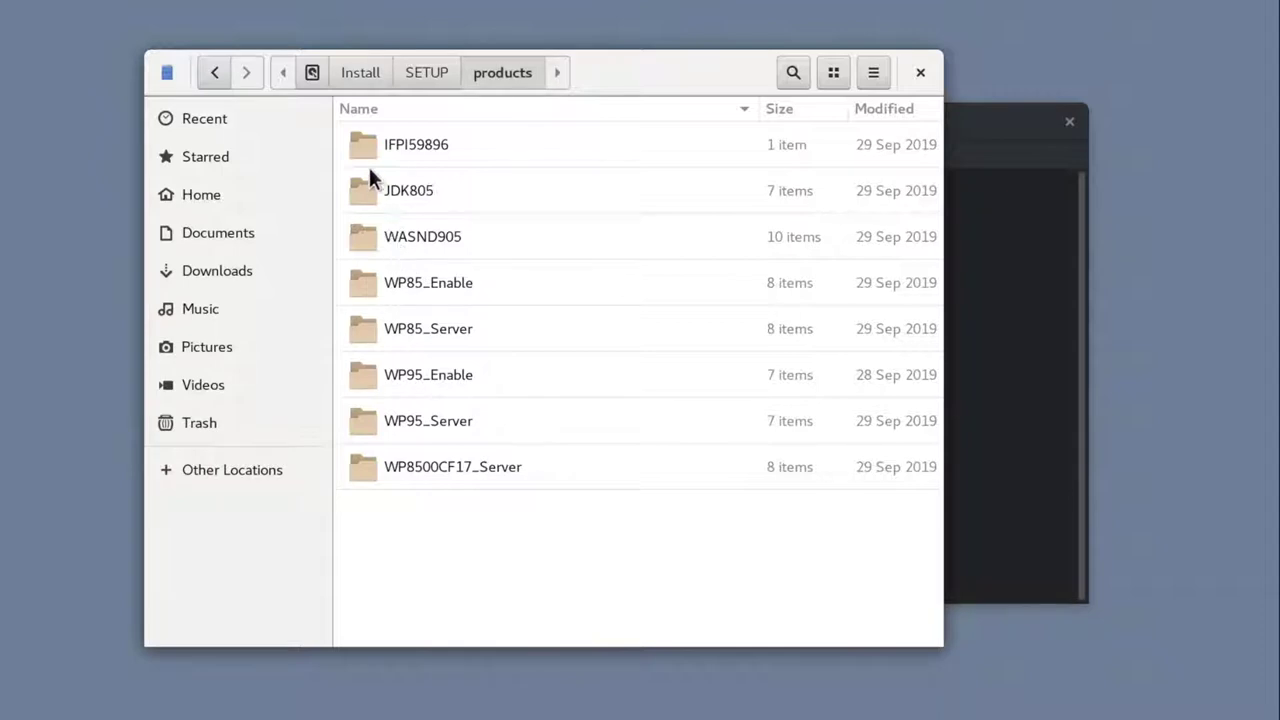
pyautogui.click(364, 80)
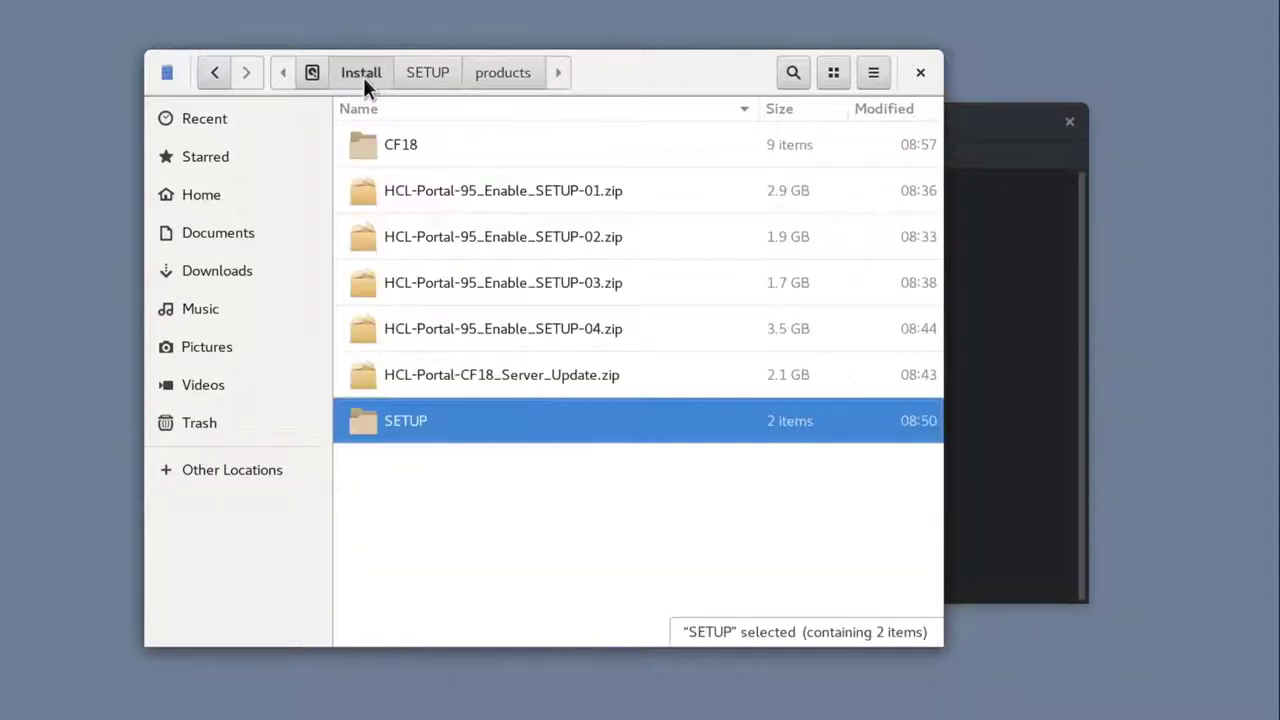
pyautogui.click(386, 146)
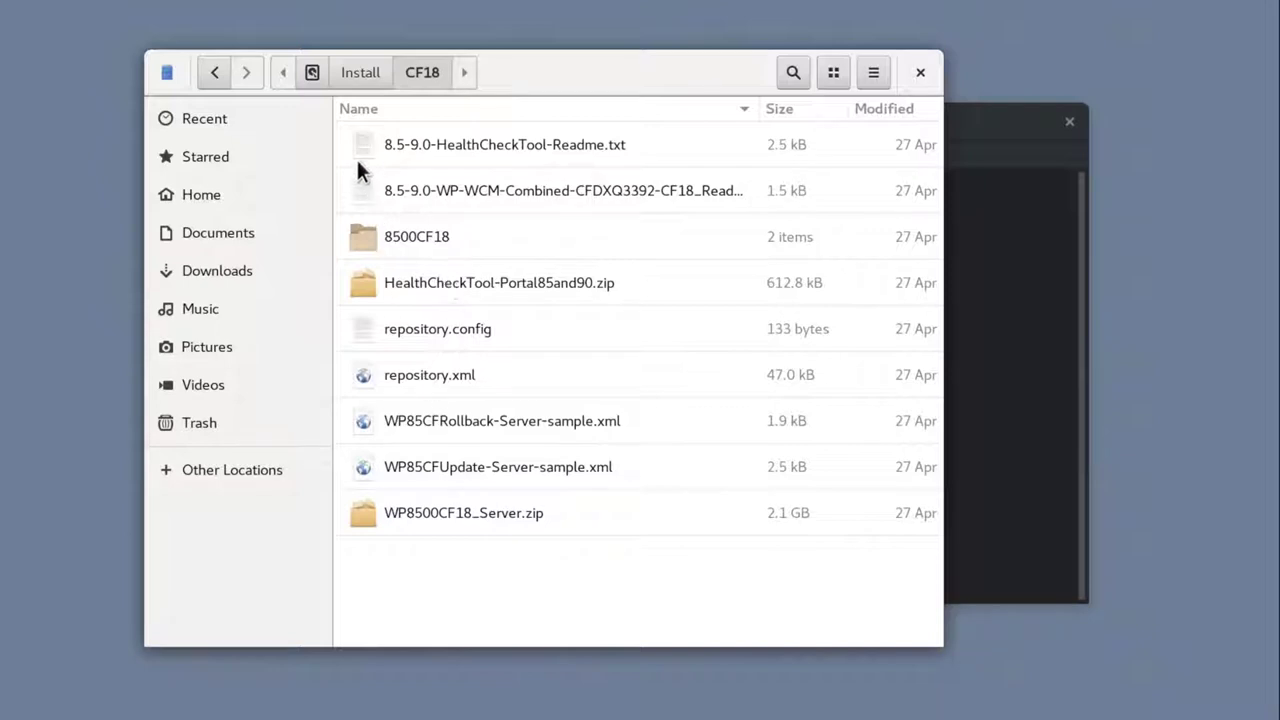
pyautogui.click(362, 76)
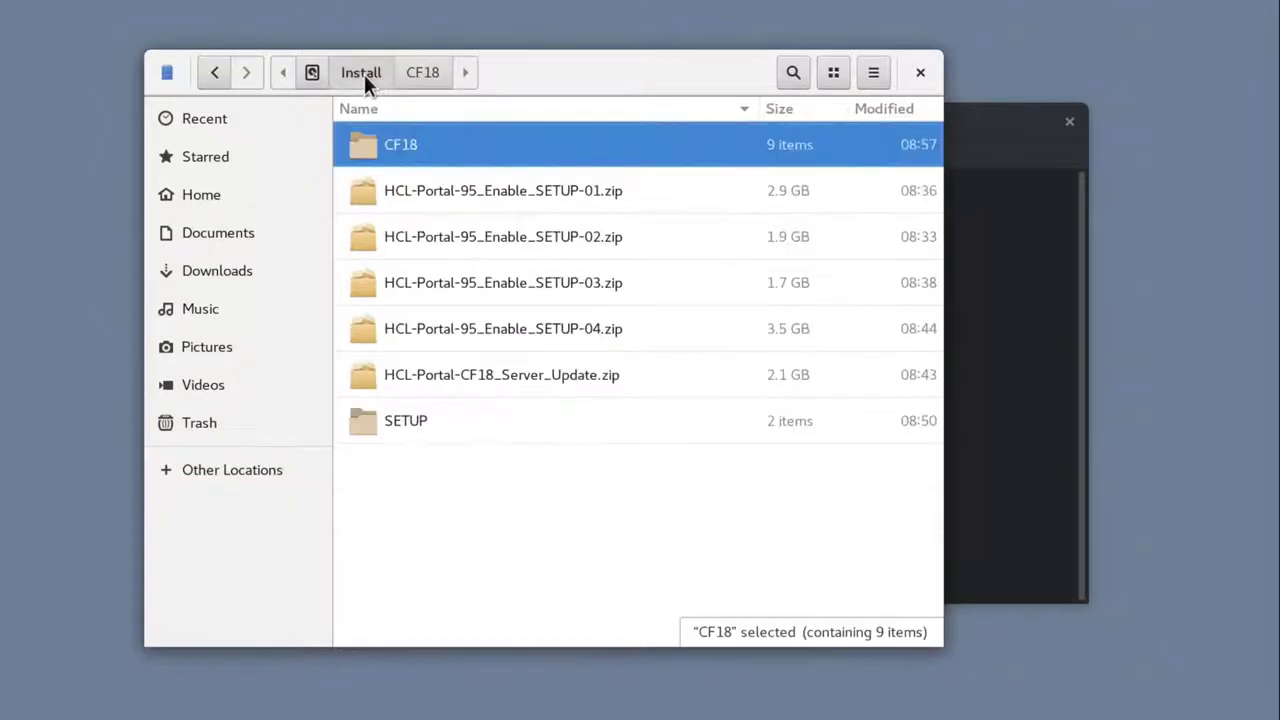
# Step: Change into /Install/ in the terminal and list its contents
pyautogui.click(957, 349)
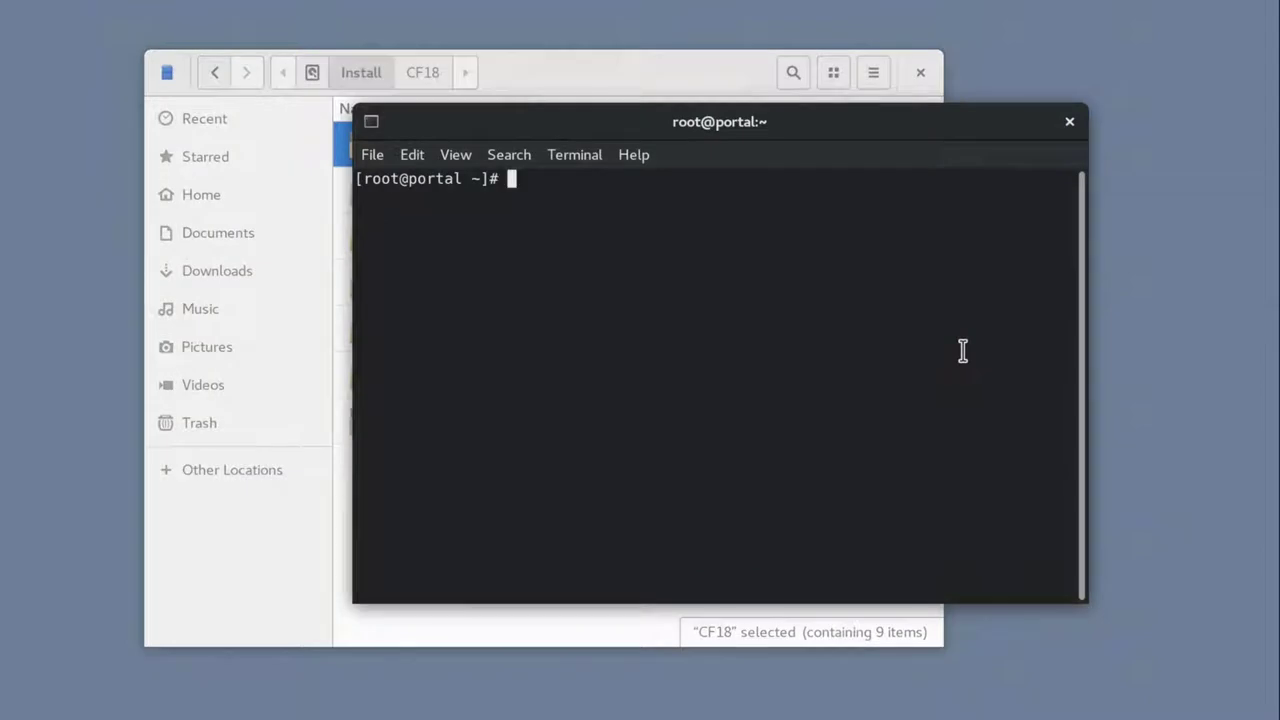
pyautogui.write('cd /Install/')
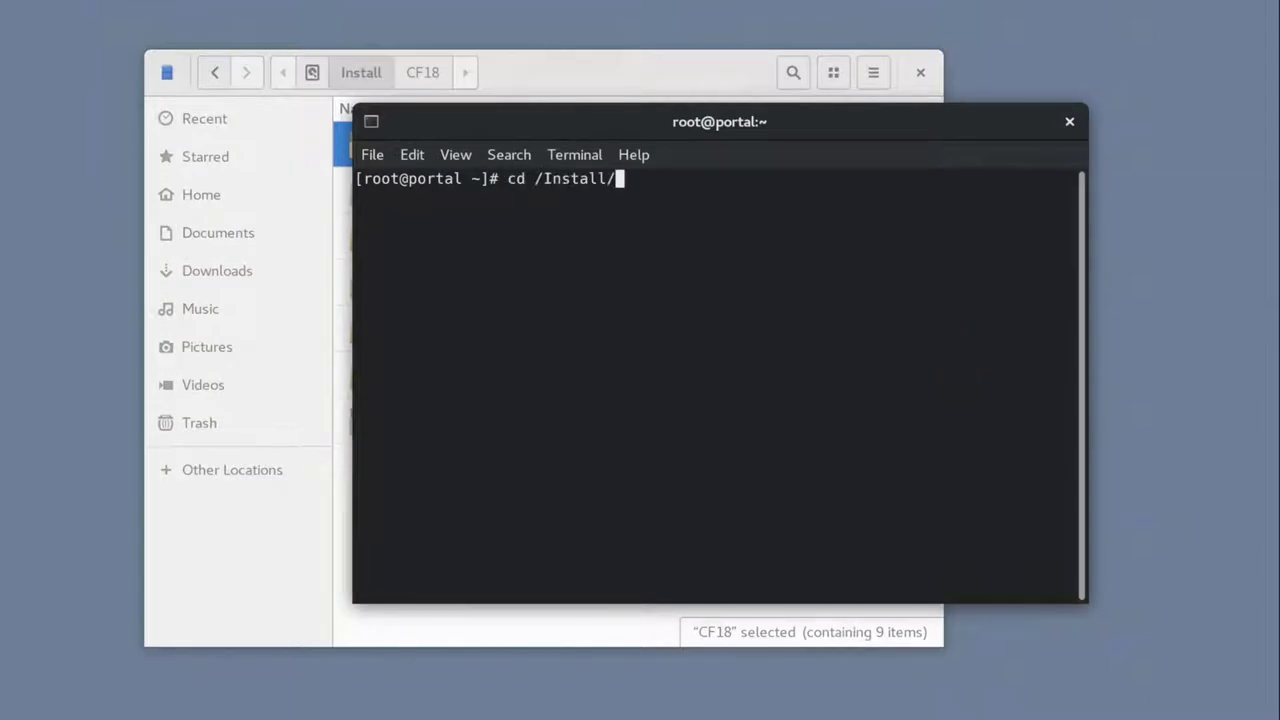
pyautogui.press('Return')
pyautogui.write('ls')
pyautogui.press('Return')
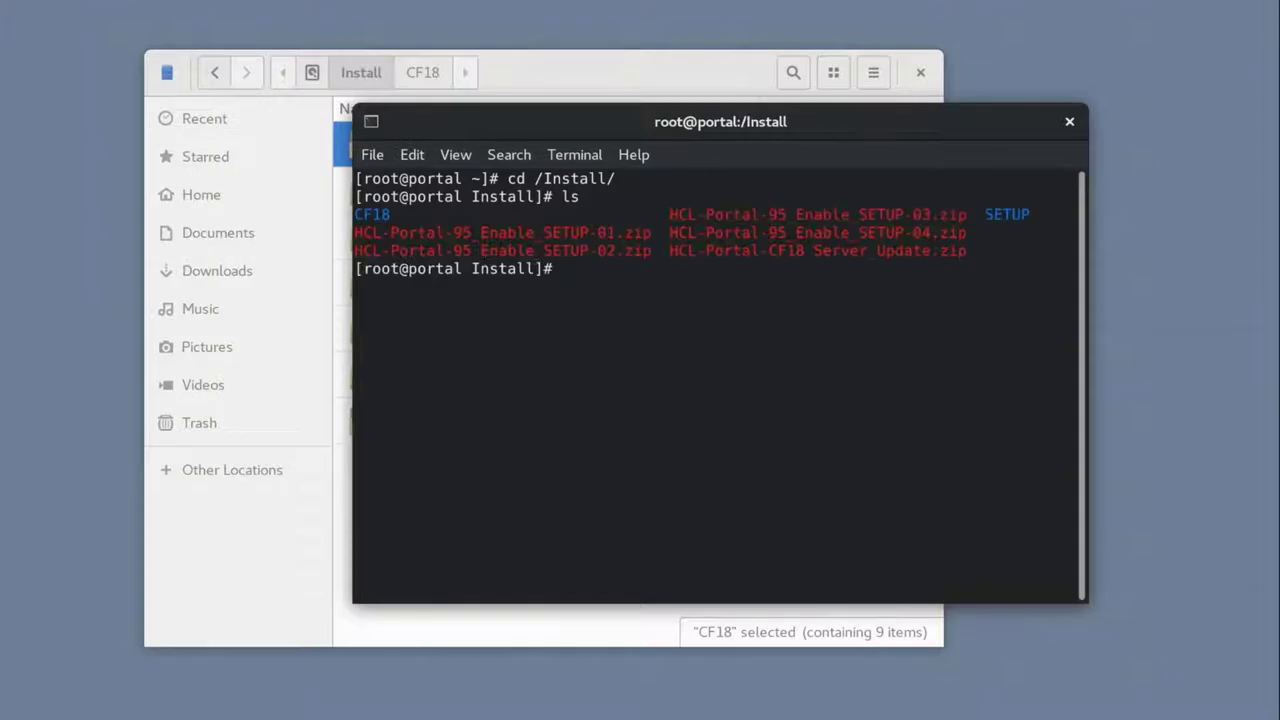
# Step: Recursively set 755 permissions on the SETUP/ and CF18/ folders with chmod
pyautogui.write('chmod 755 ')
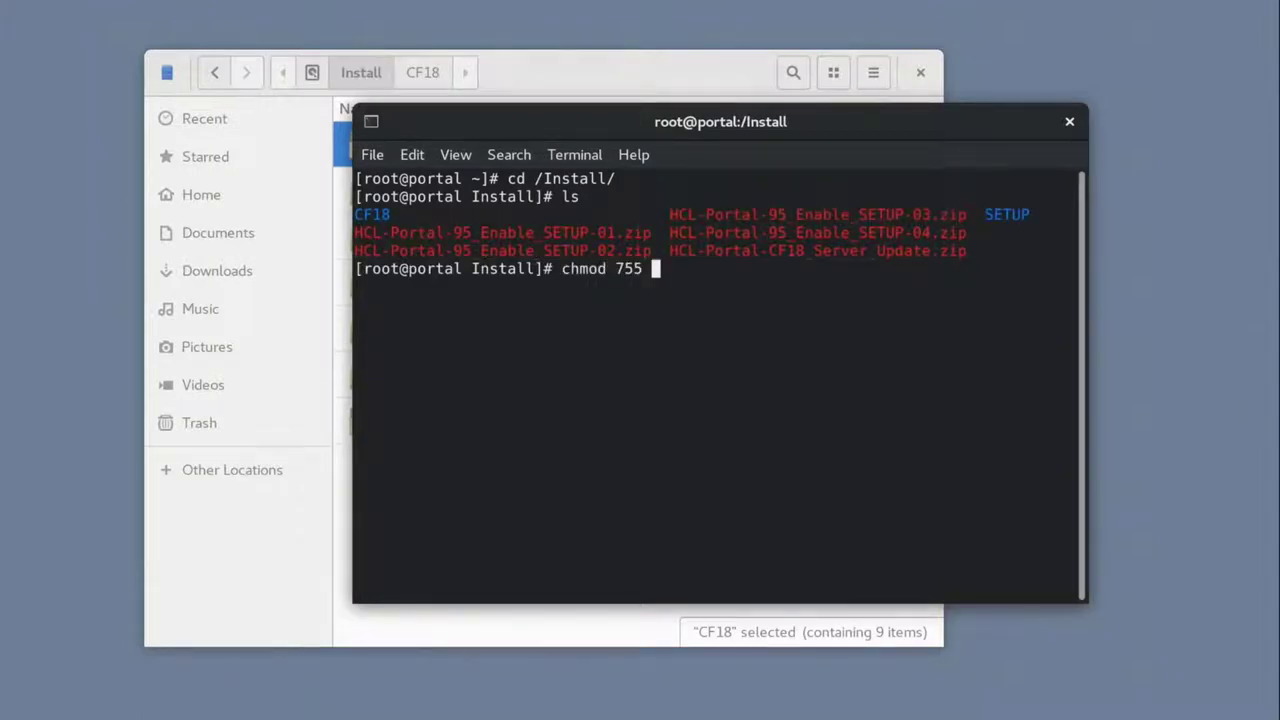
pyautogui.write('-R SETUP/')
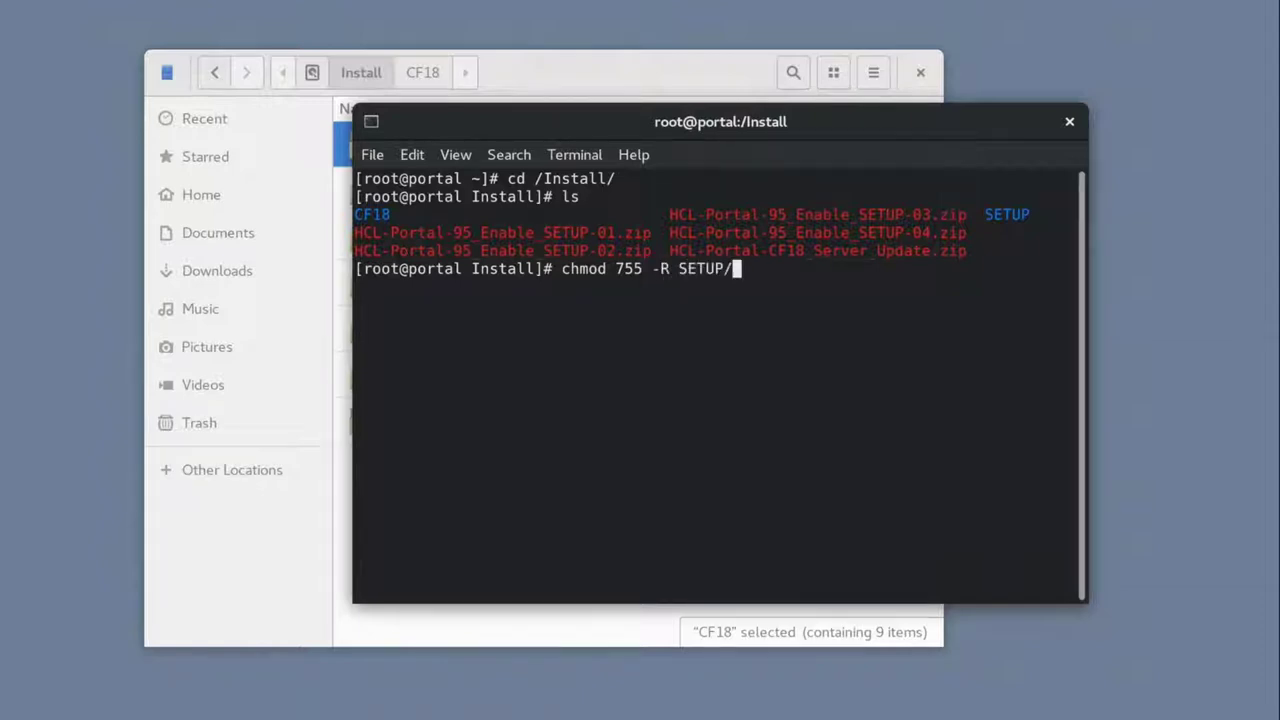
pyautogui.press('Return')
pyautogui.press('Up')
pyautogui.press('BackSpace')
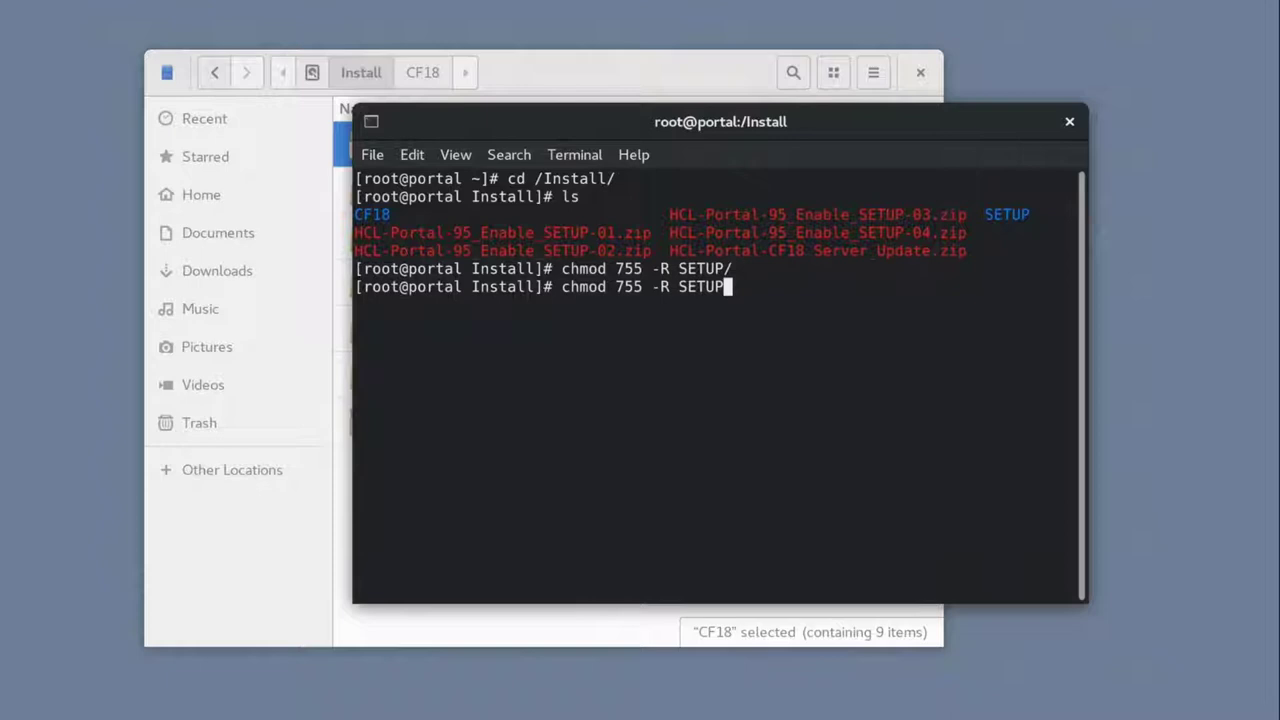
pyautogui.press('BackSpace')
pyautogui.press('BackSpace')
pyautogui.press('BackSpace')
pyautogui.press('BackSpace')
pyautogui.press('BackSpace')
pyautogui.write('CF18/')
pyautogui.press('Return')
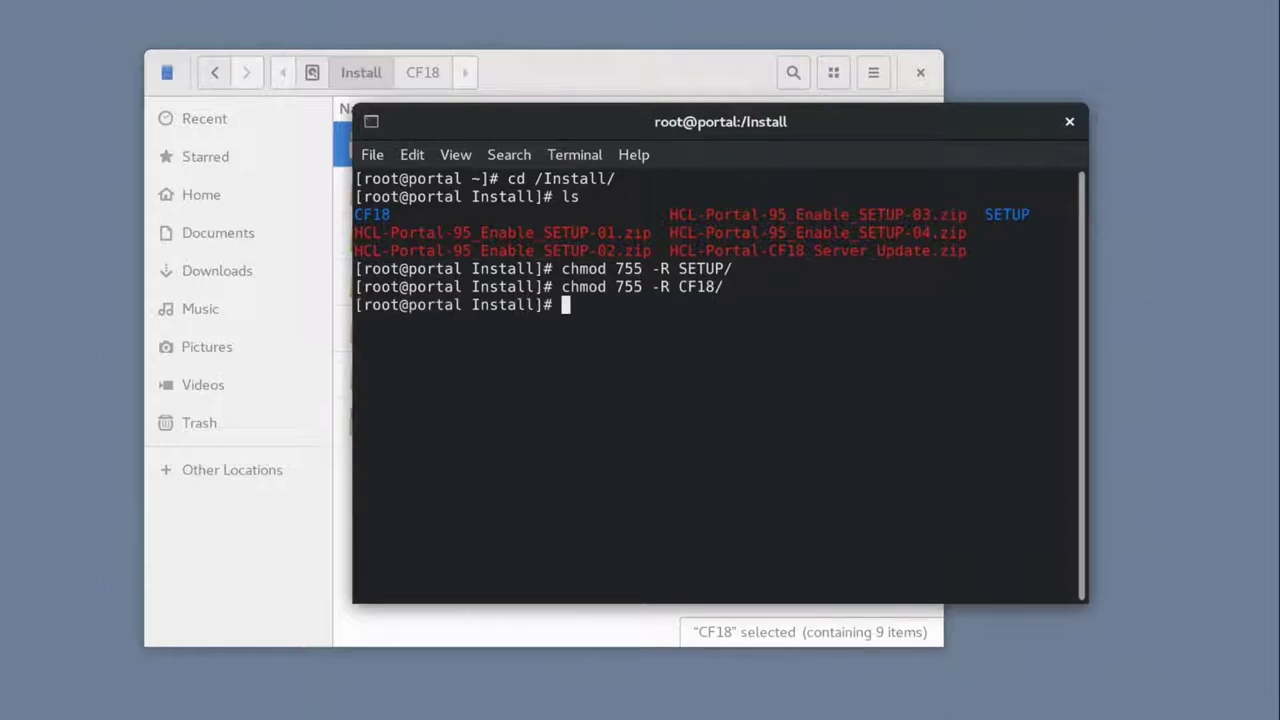
# Step: Move into SETUP/IIM/linux_x86_64 and run ./install to start the Installation Manager installer
pyautogui.write('cd SETUP/')
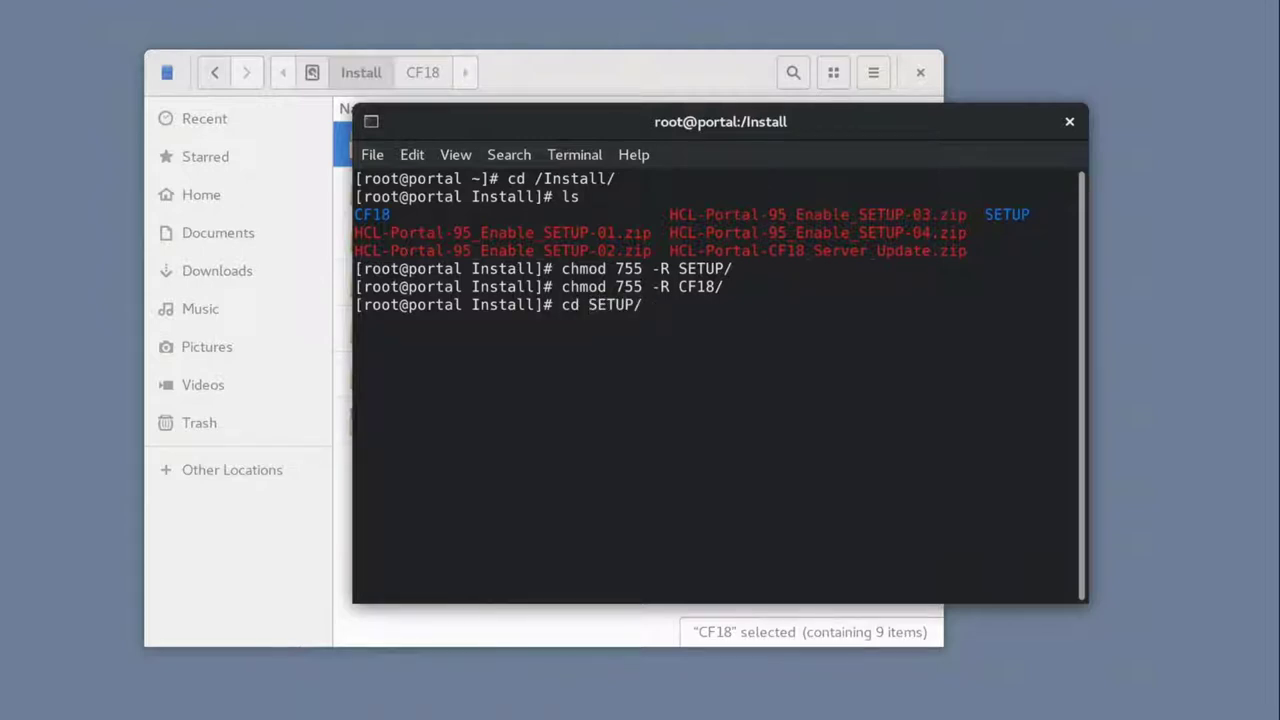
pyautogui.write('IIM/linux_x')
pyautogui.press('Tab')
pyautogui.press('Return')
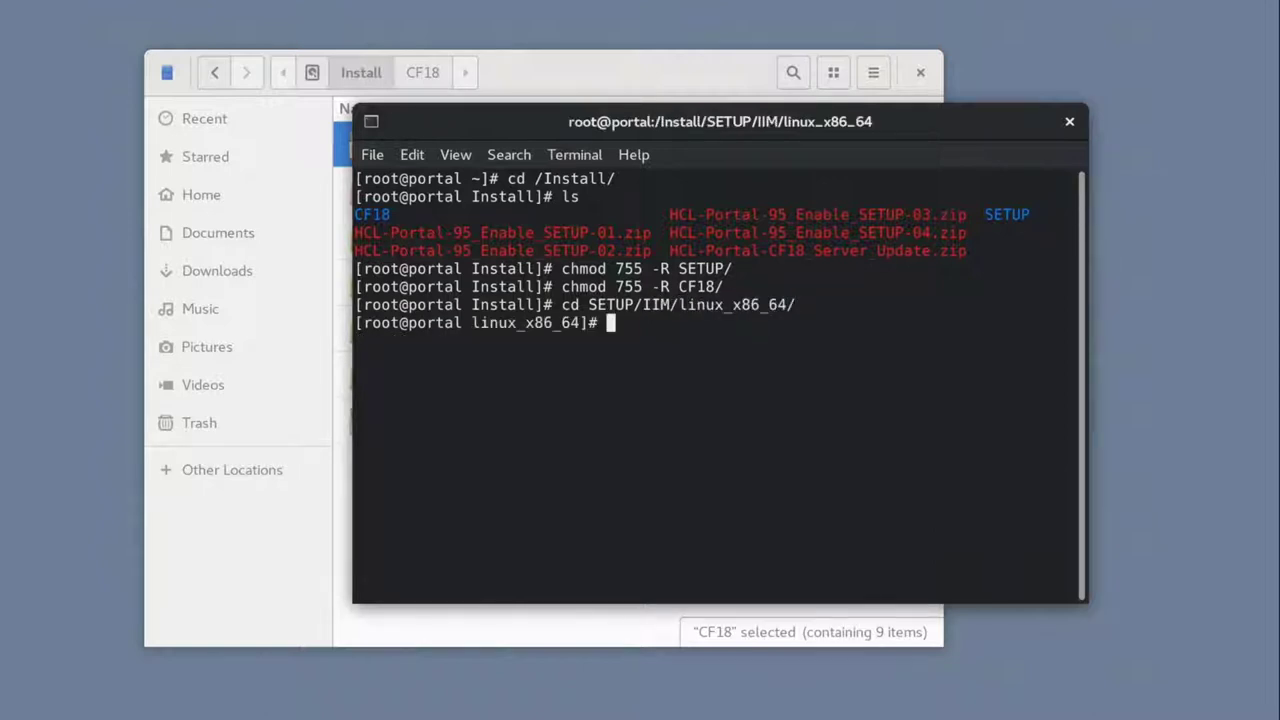
pyautogui.write('./install')
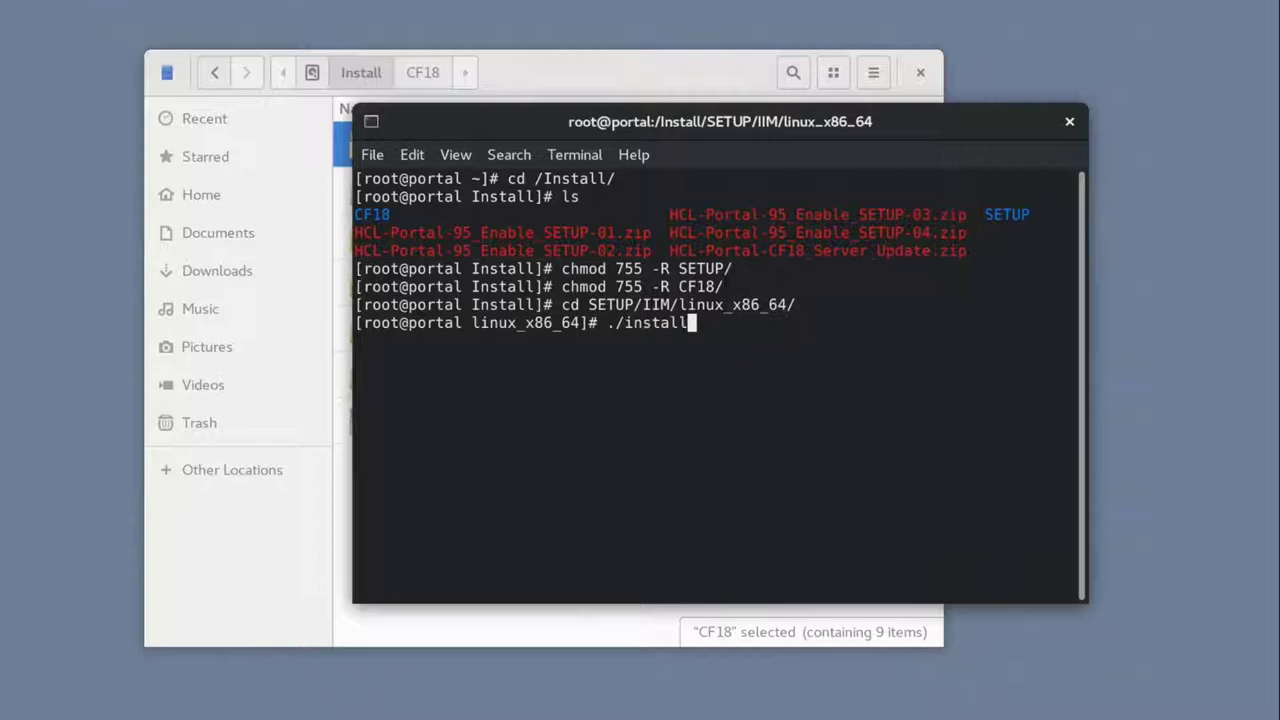
pyautogui.press('Return')
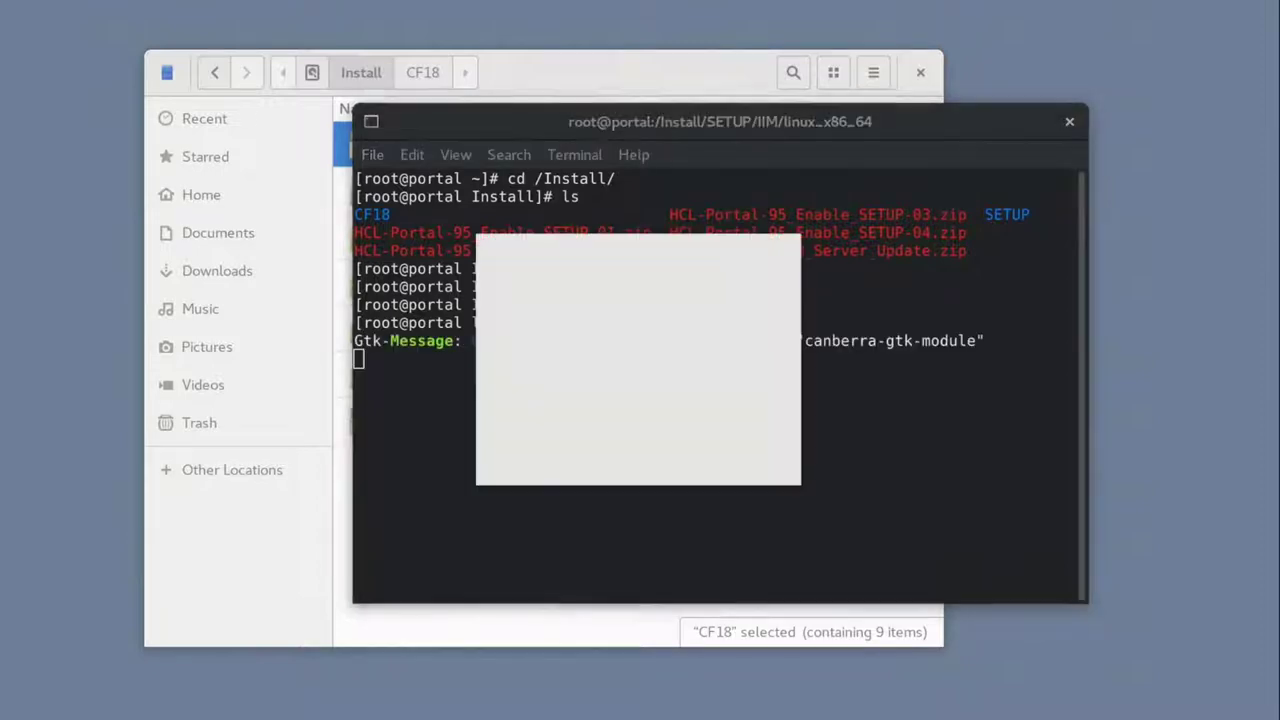
# Step: Install Installation Manager 1.8.5, restart it, and open File > Preferences on Repositories
pyautogui.click(484, 491)
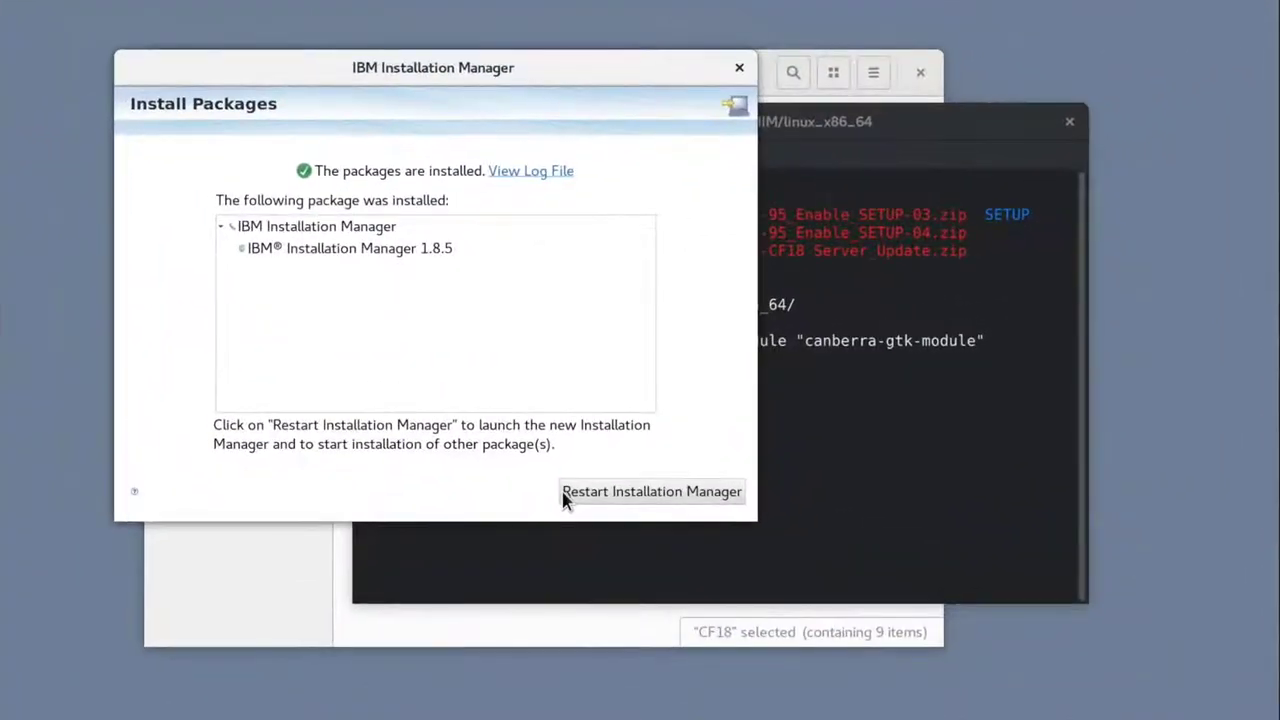
pyautogui.click(628, 494)
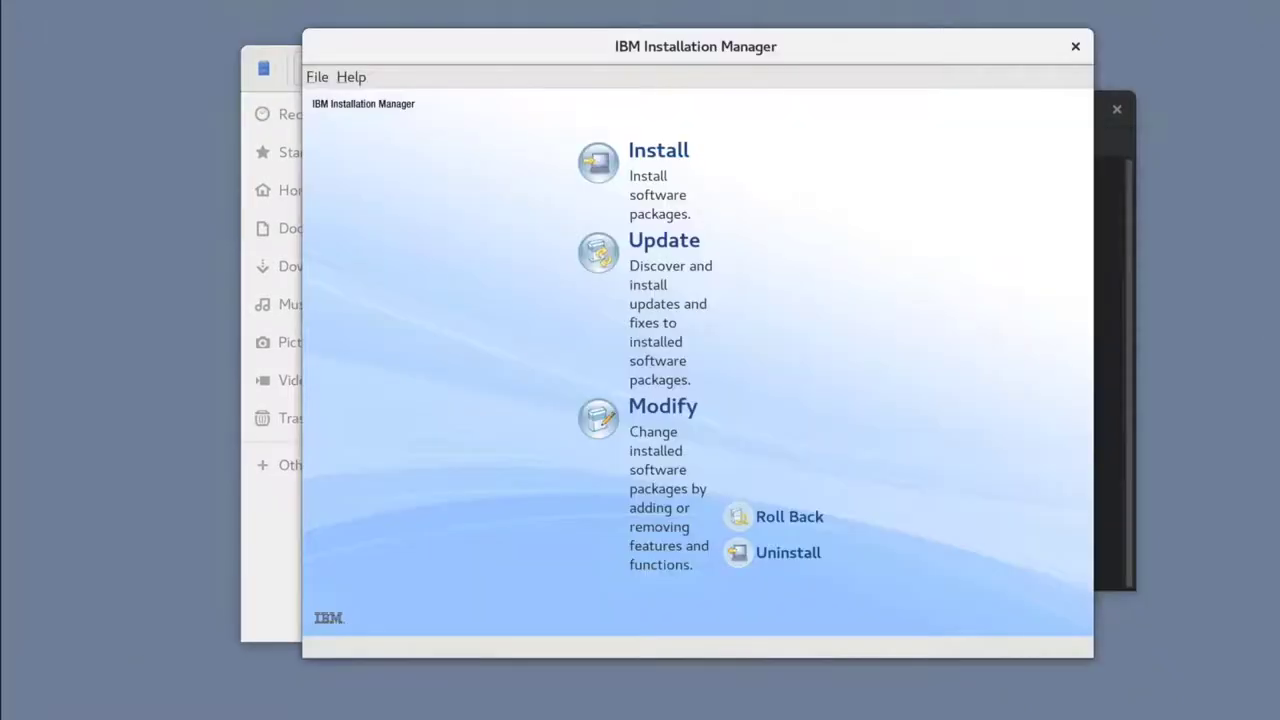
pyautogui.click(320, 79)
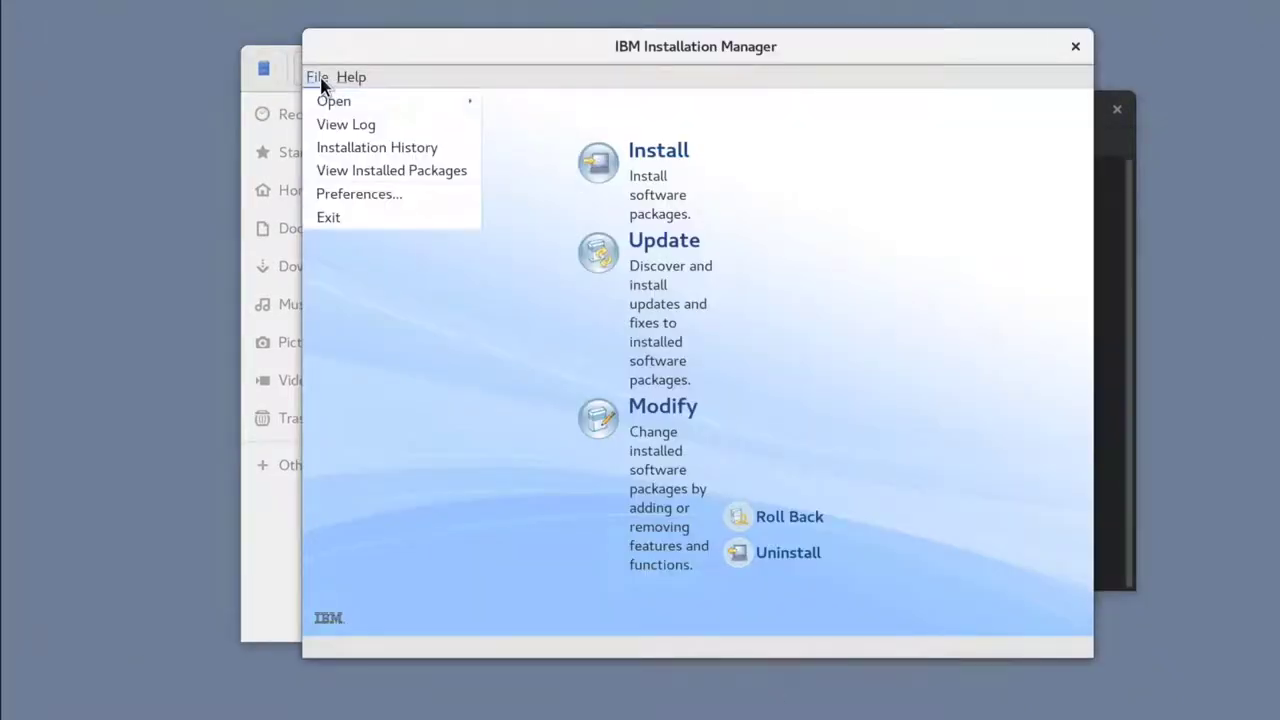
pyautogui.click(360, 192)
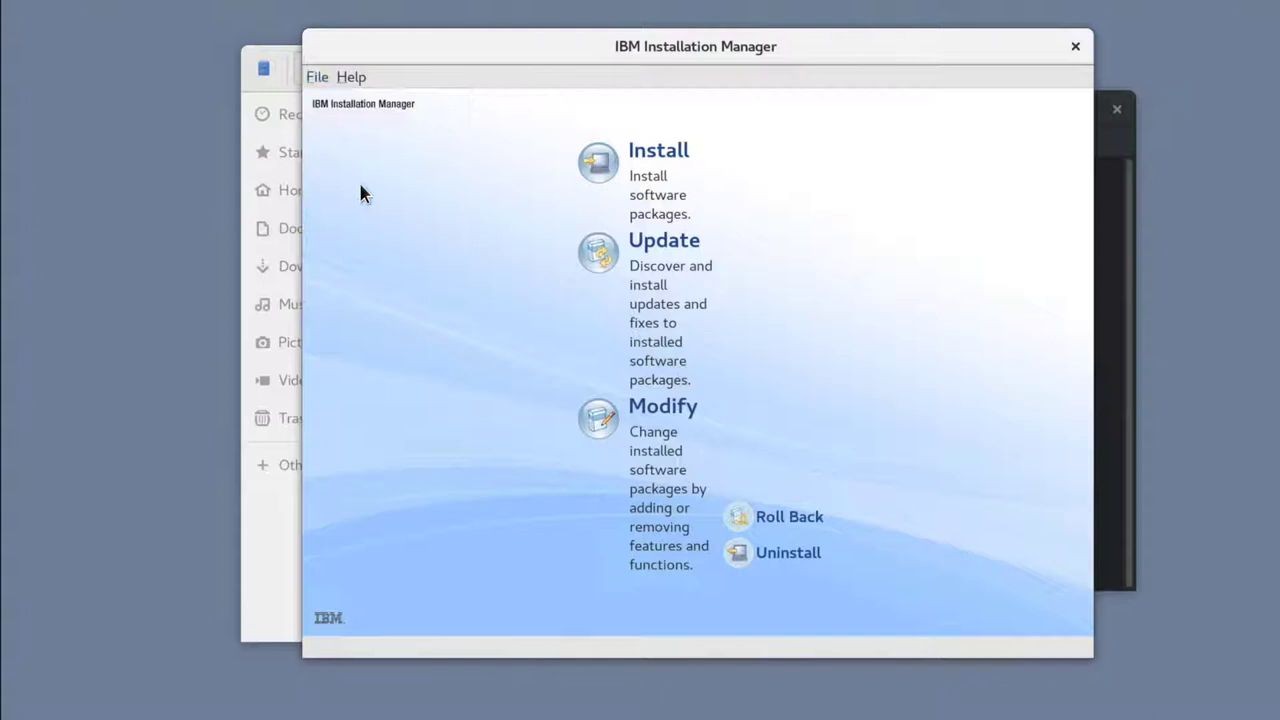
# Step: Add the repository files from /Install/SETUP/products via Add Repository, then confirm with OK
pyautogui.click(836, 166)
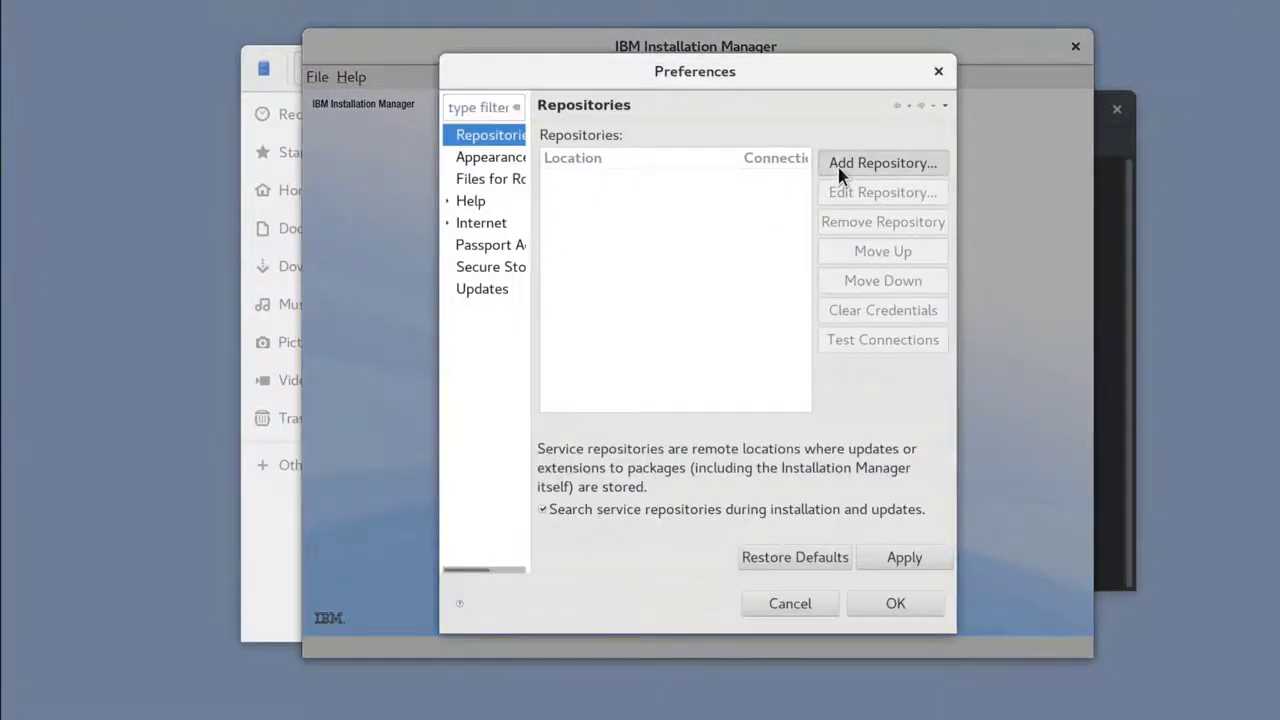
pyautogui.click(888, 343)
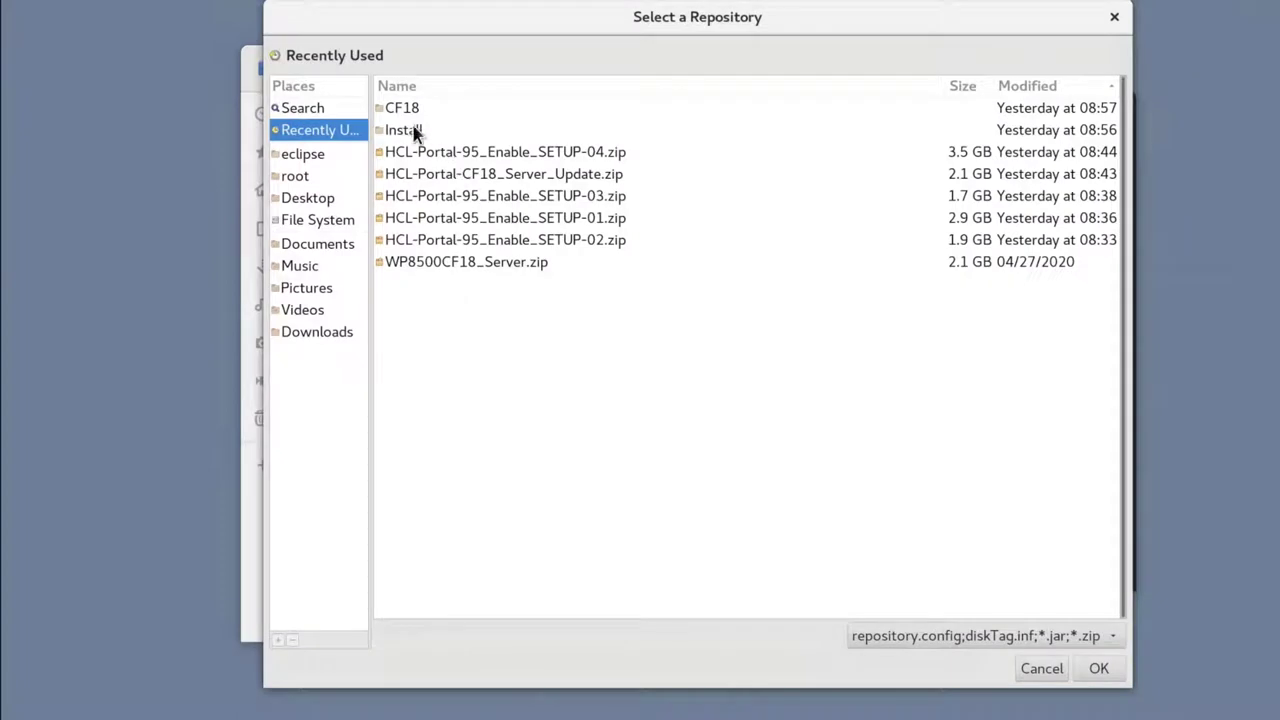
pyautogui.doubleClick(411, 129)
pyautogui.click(418, 131)
pyautogui.doubleClick(422, 131)
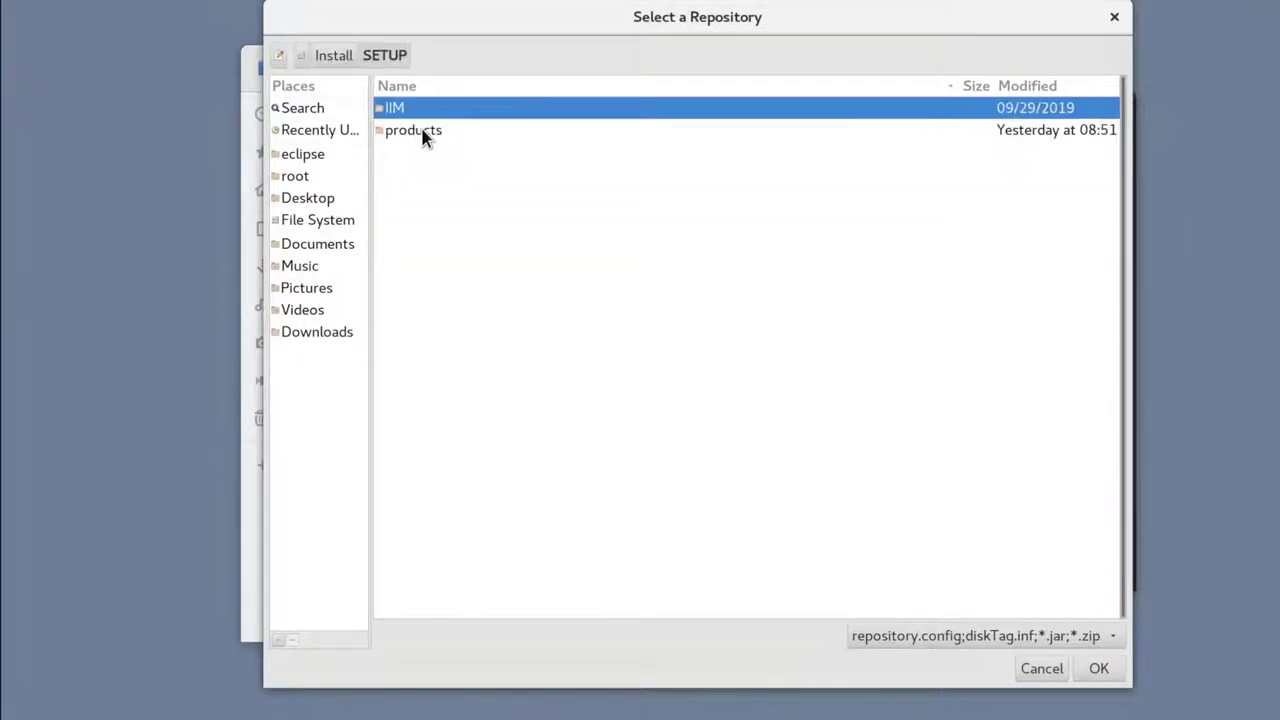
pyautogui.doubleClick(423, 131)
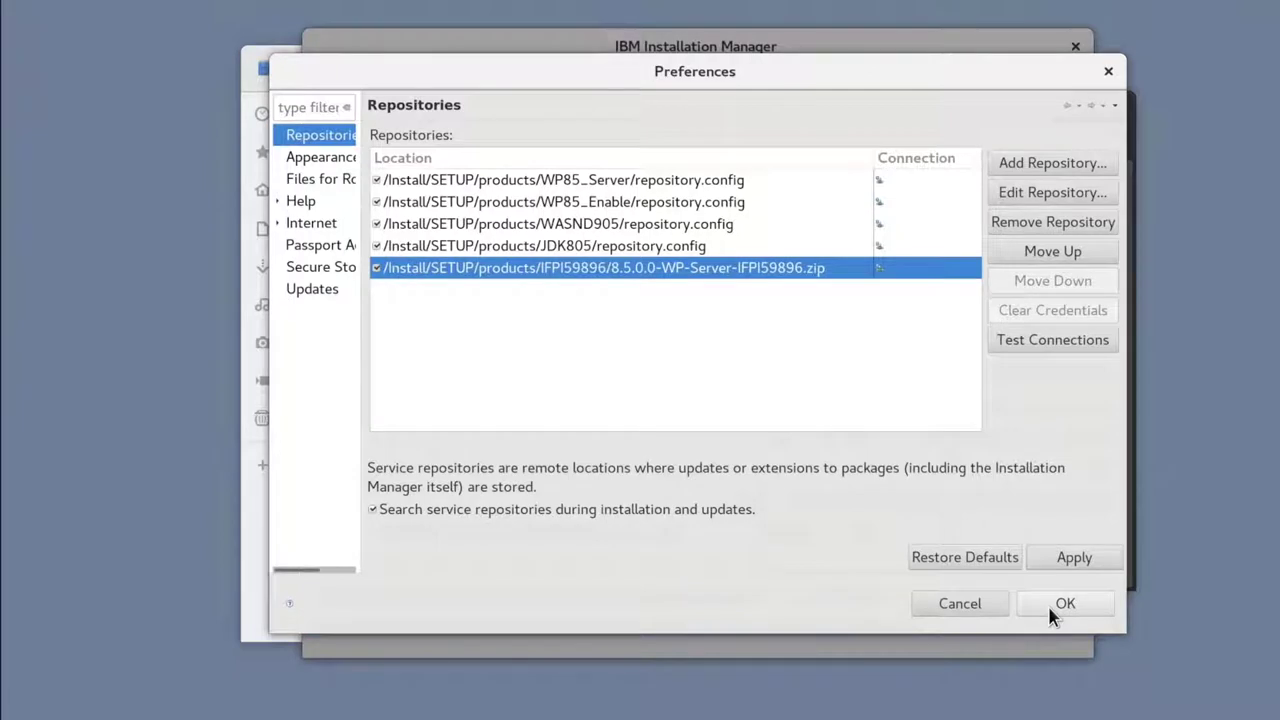
pyautogui.click(1050, 610)
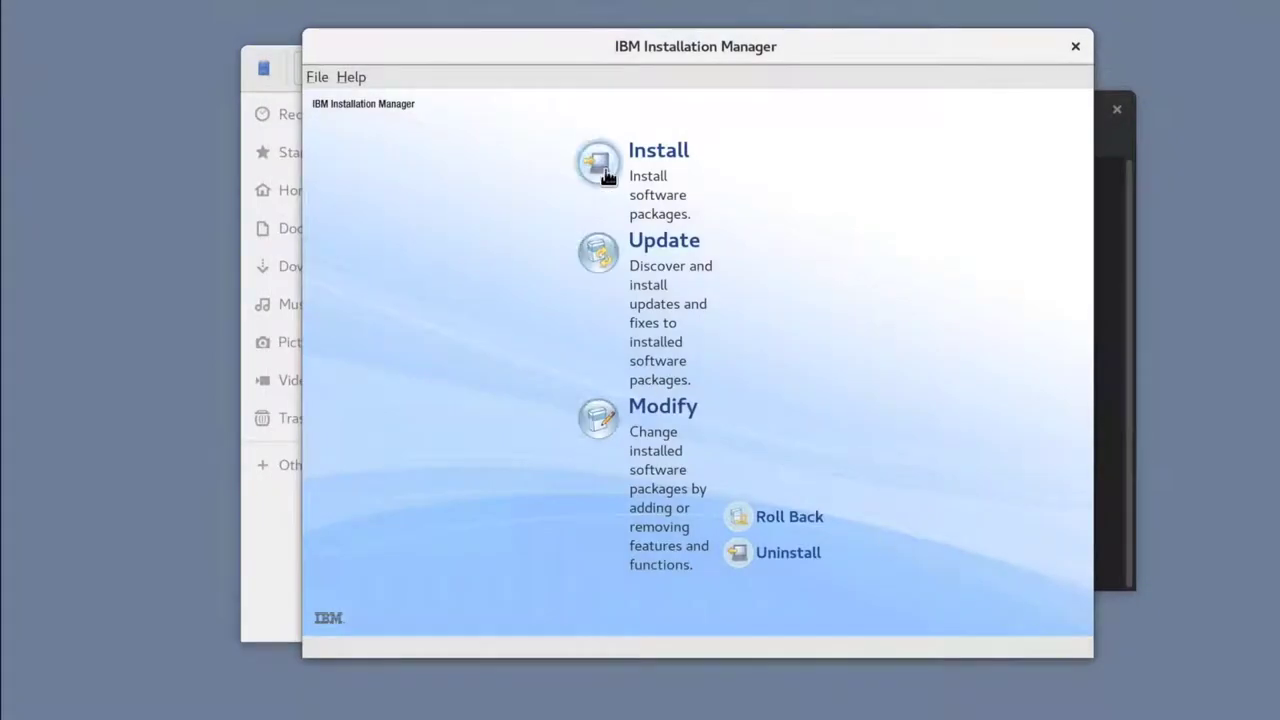
# Step: Select WAS ND 9.0.5.0, Portal Server 8.5.0.0, Java SDK 8.0.5.35 and Portal Enable 8.5.0.0 to install
pyautogui.click(650, 148)
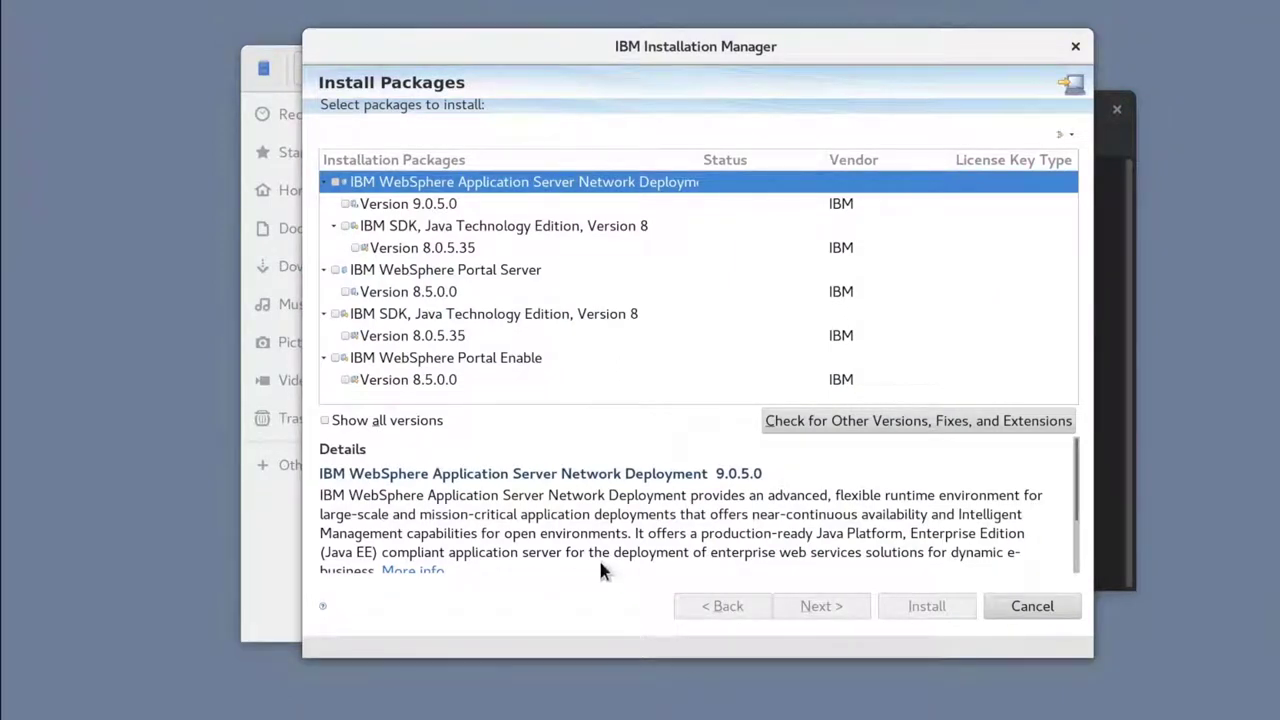
pyautogui.click(343, 225)
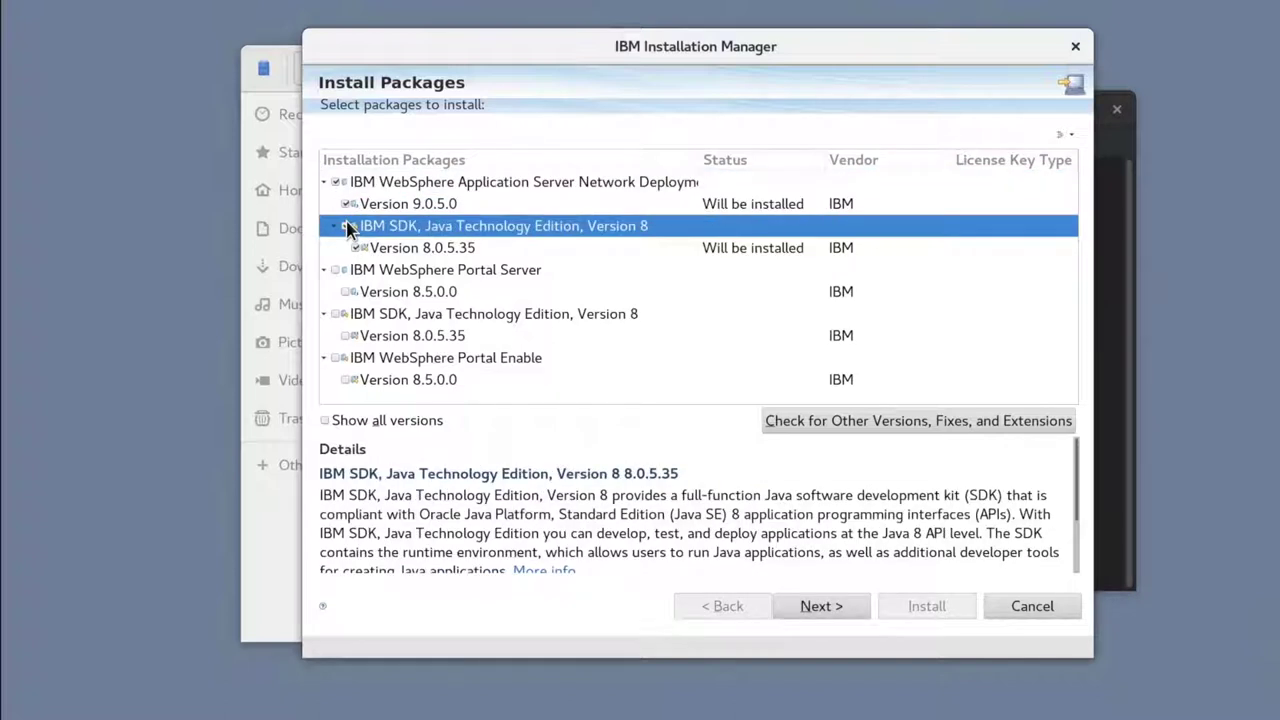
pyautogui.click(346, 292)
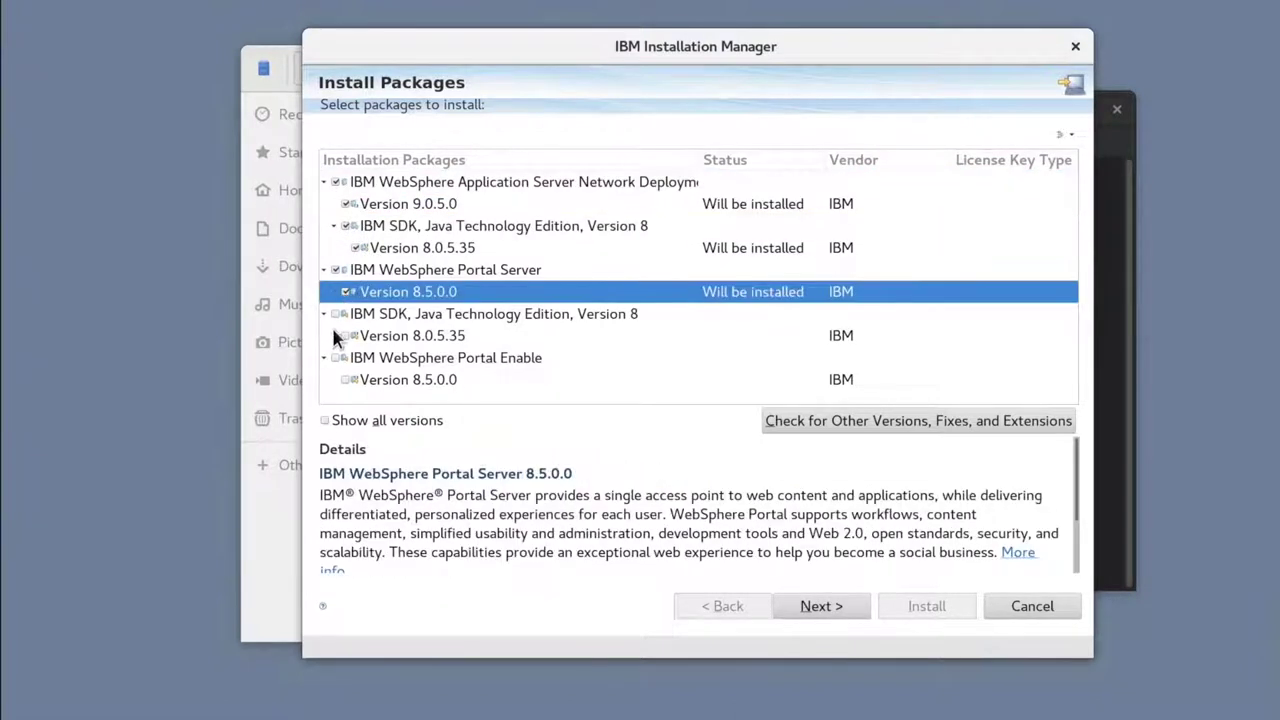
pyautogui.click(346, 337)
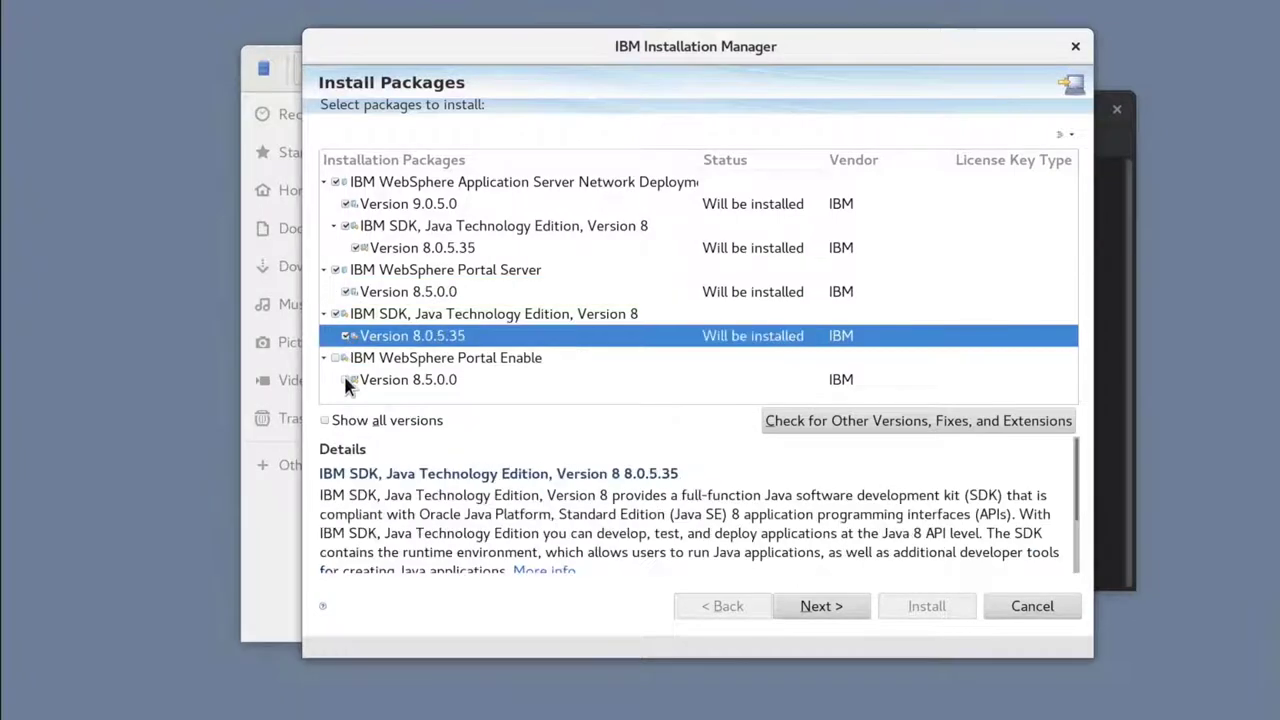
pyautogui.click(346, 380)
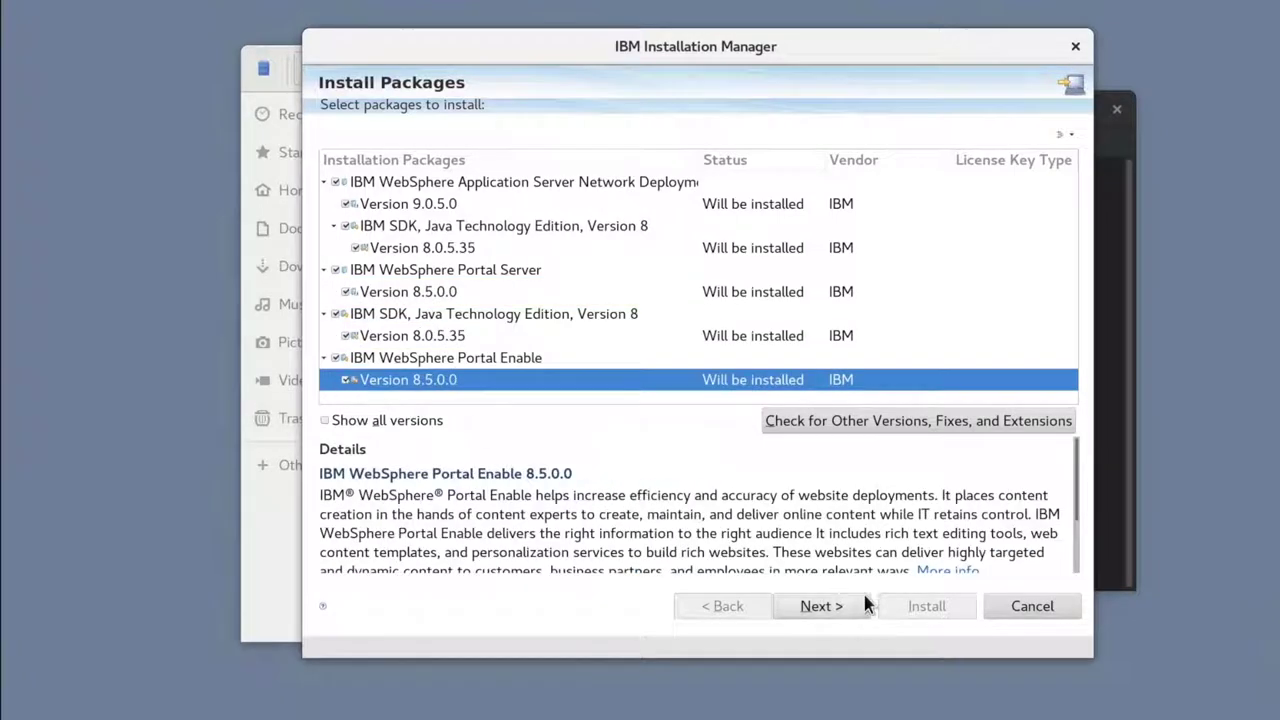
pyautogui.click(826, 607)
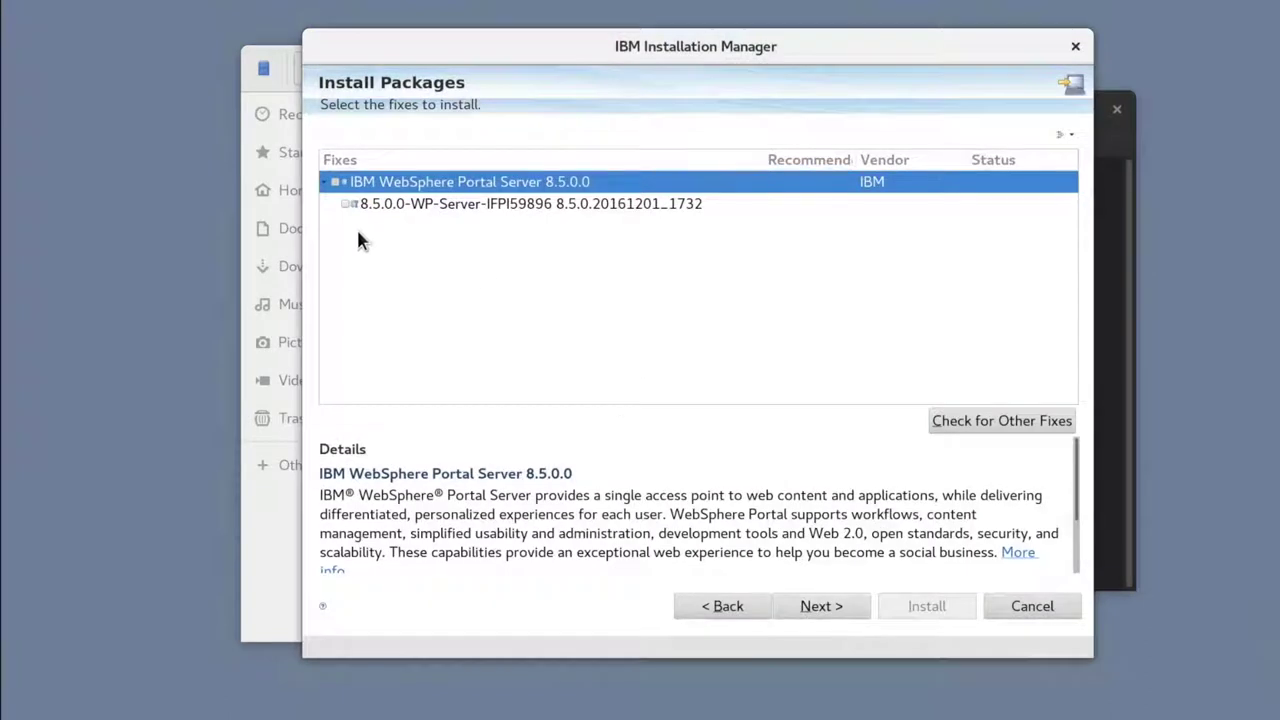
# Step: Include fix IFPI59896, accept the licenses, and keep /opt/IBM/WebSphere/IMShared as shared resources directory
pyautogui.click(345, 205)
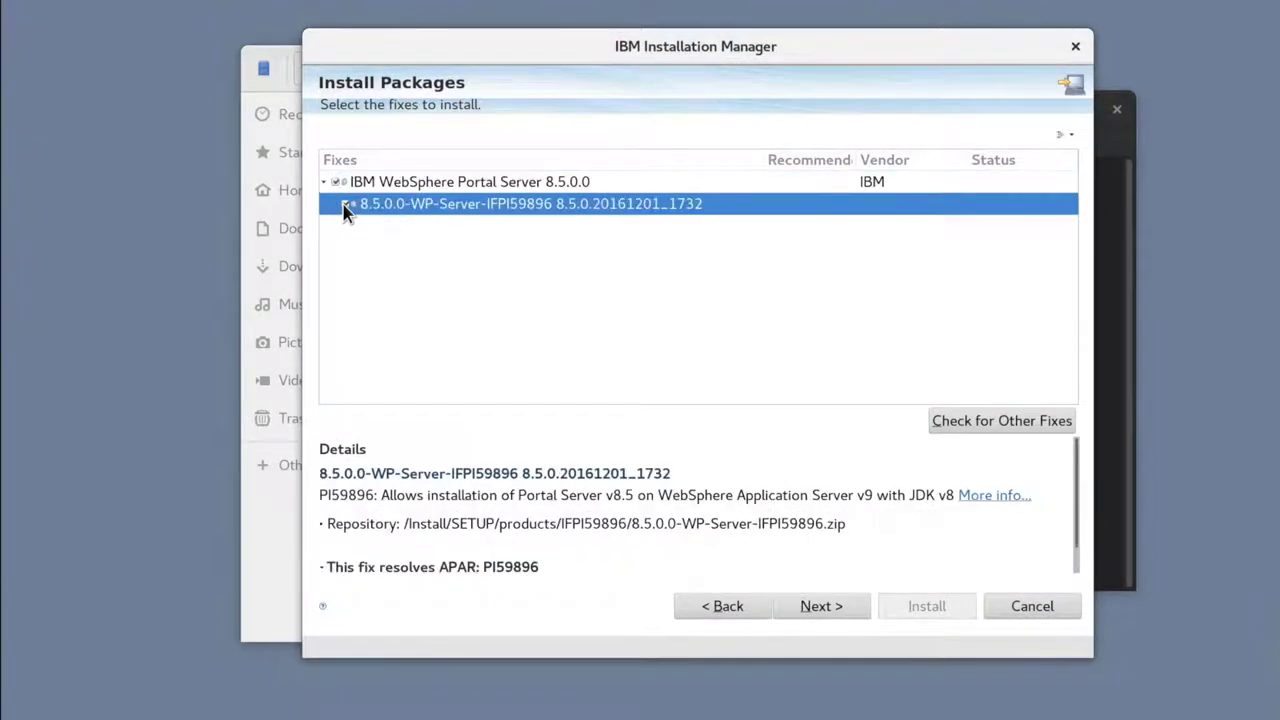
pyautogui.click(843, 606)
pyautogui.click(843, 606)
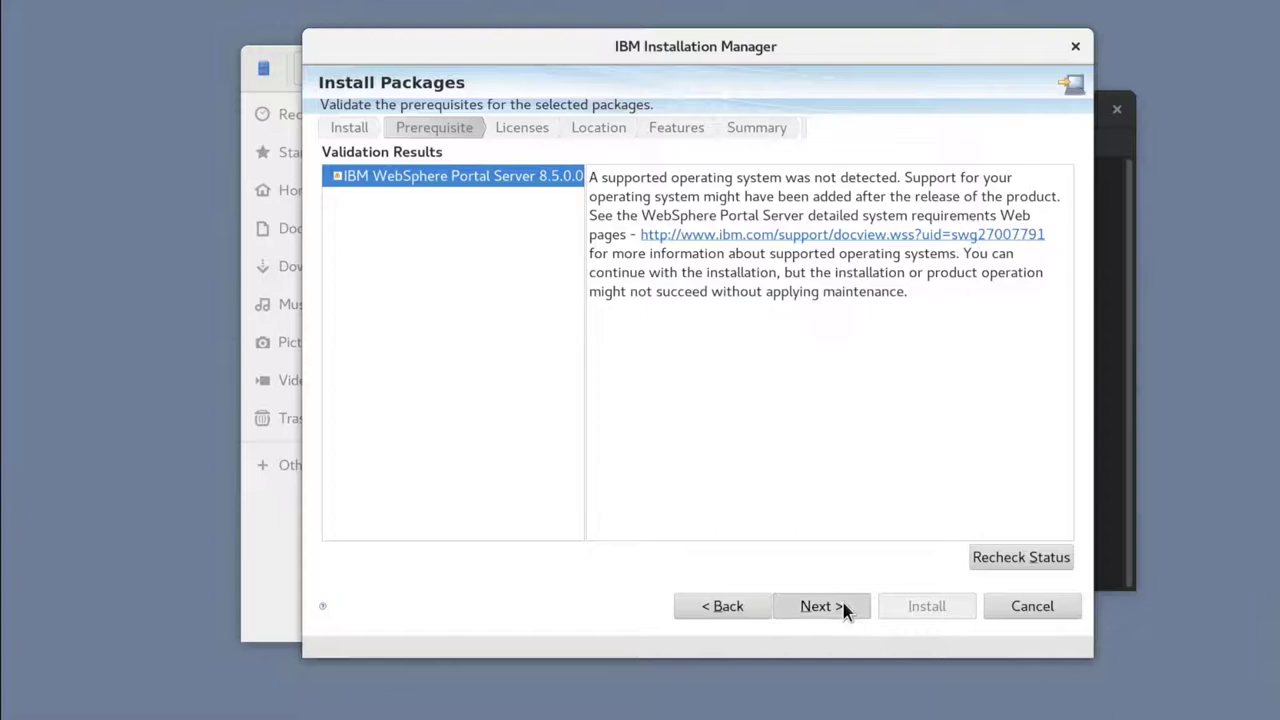
pyautogui.click(600, 533)
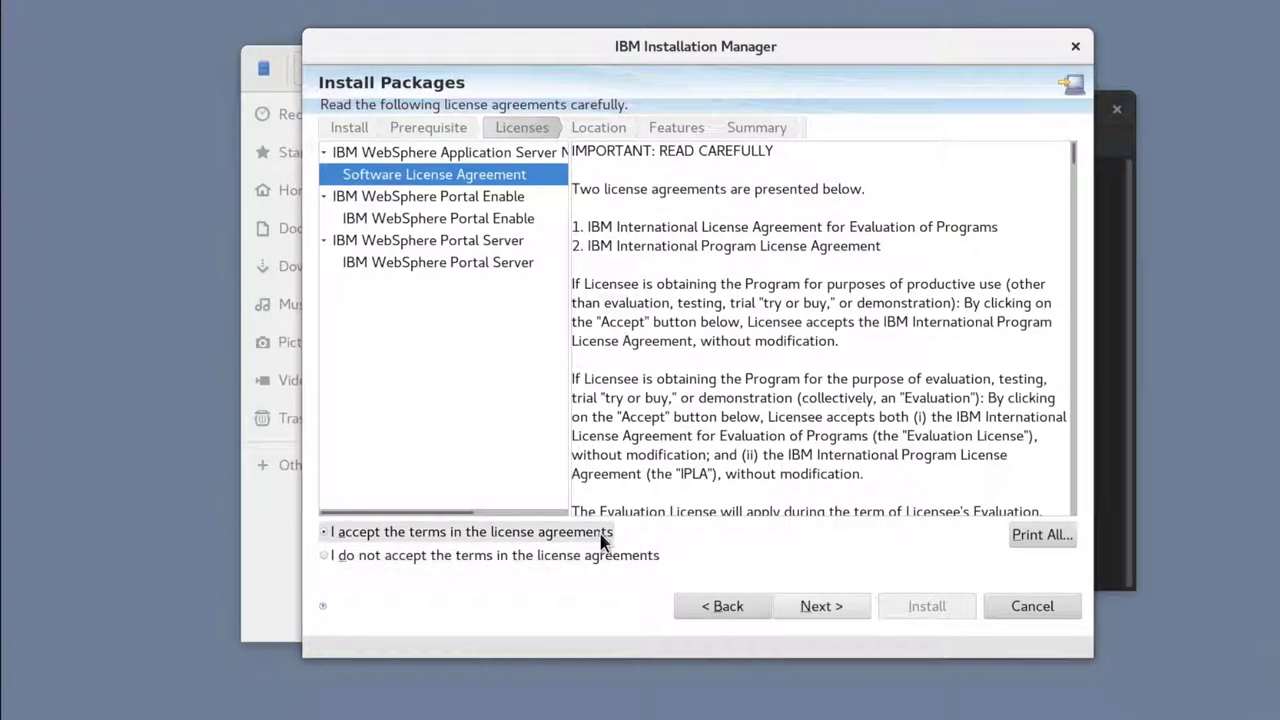
pyautogui.click(797, 605)
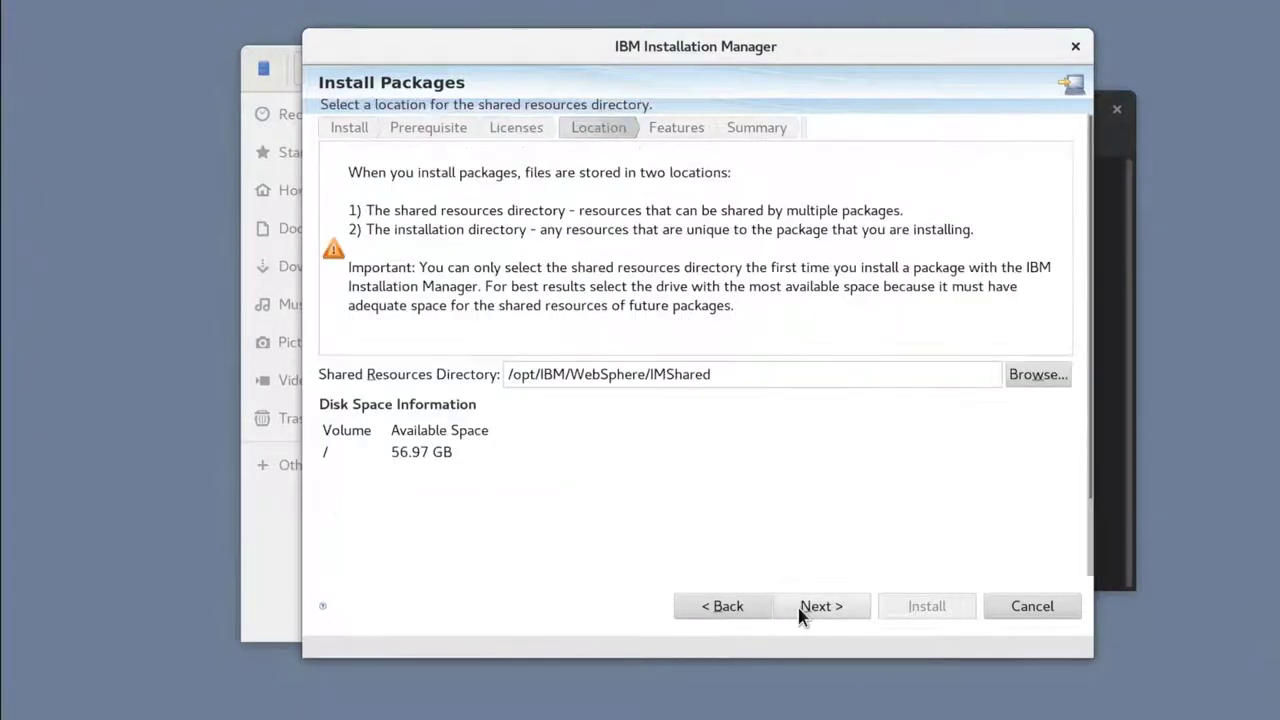
pyautogui.click(797, 606)
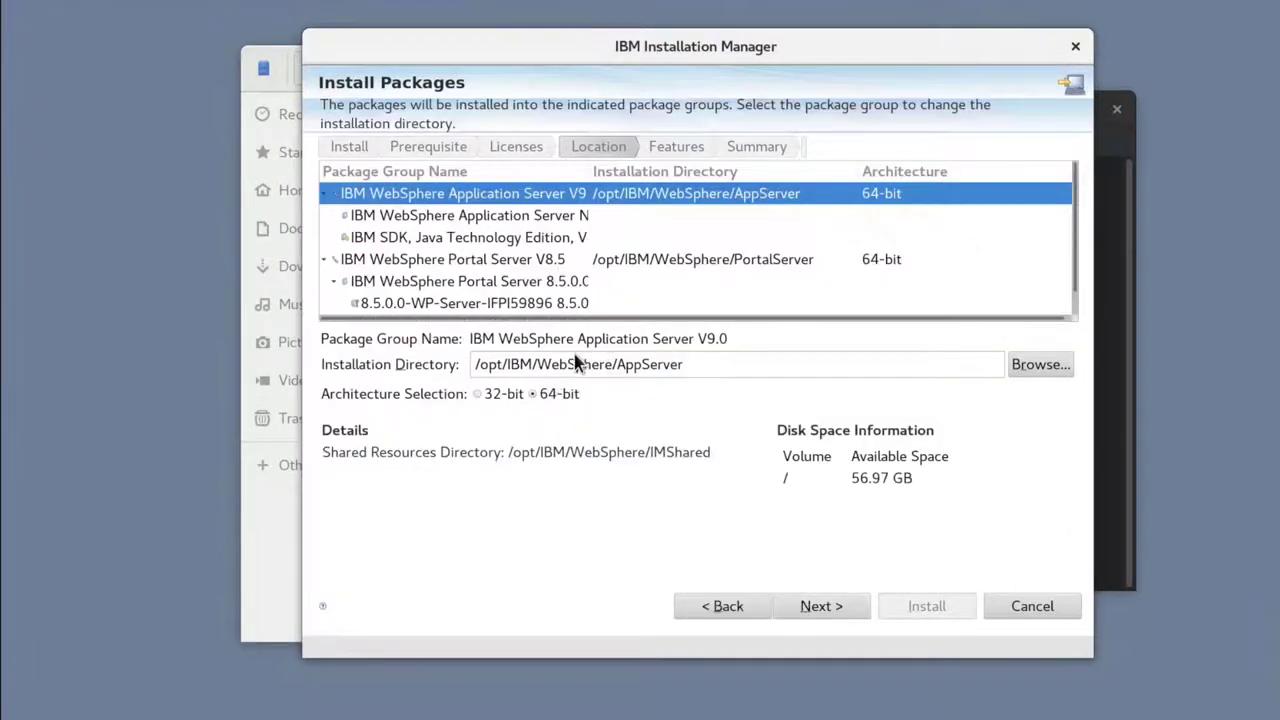
# Step: Change the install paths to /opt/HCL/AppServer and /opt/HCL/PortalServer and continue past translations
pyautogui.moveTo(616, 364); pyautogui.dragTo(513, 358)
pyautogui.press('BackSpace')
pyautogui.press('BackSpace')
pyautogui.press('BackSpace')
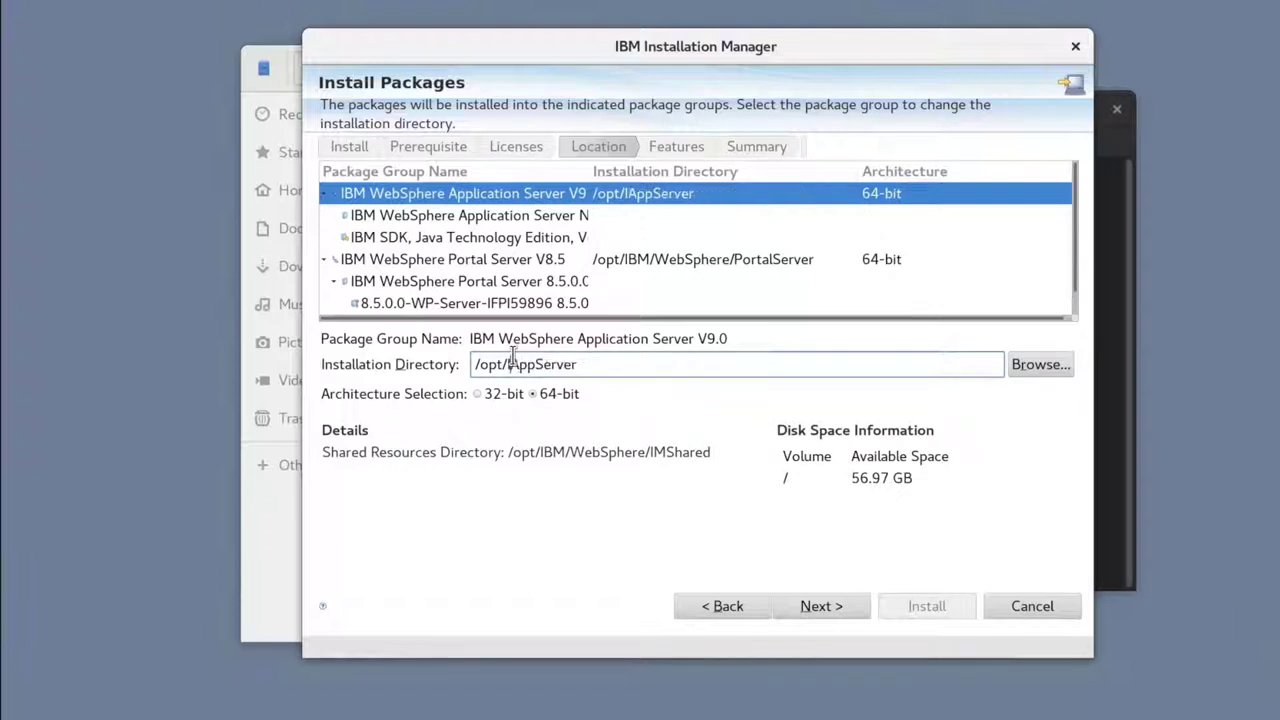
pyautogui.write('HCL')
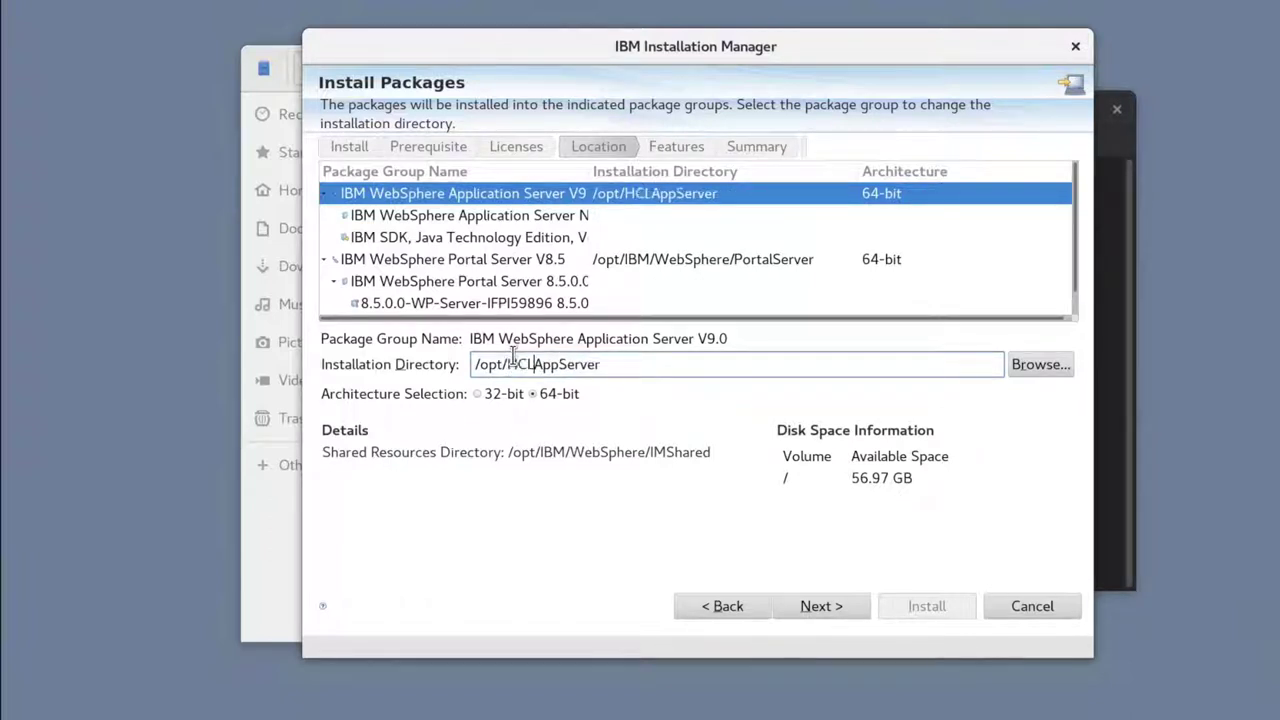
pyautogui.write('/')
pyautogui.click(628, 259)
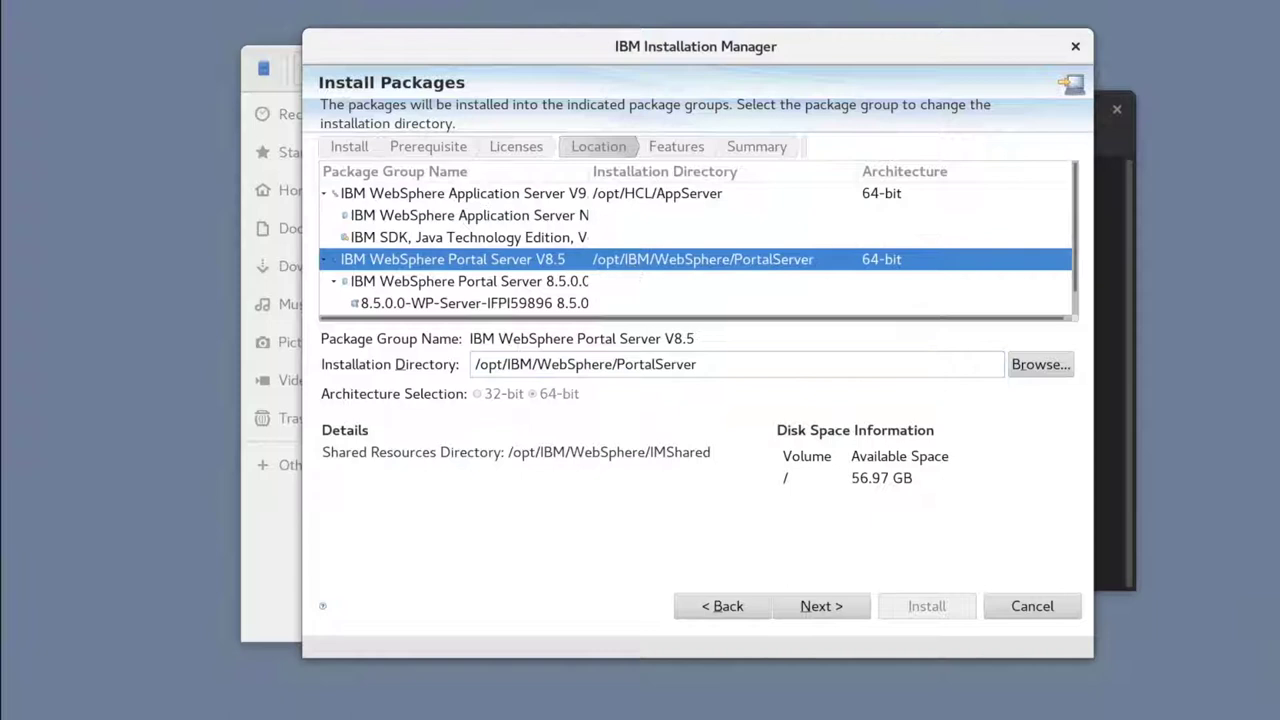
pyautogui.moveTo(519, 364); pyautogui.dragTo(611, 364)
pyautogui.press('BackSpace')
pyautogui.press('BackSpace')
pyautogui.press('BackSpace')
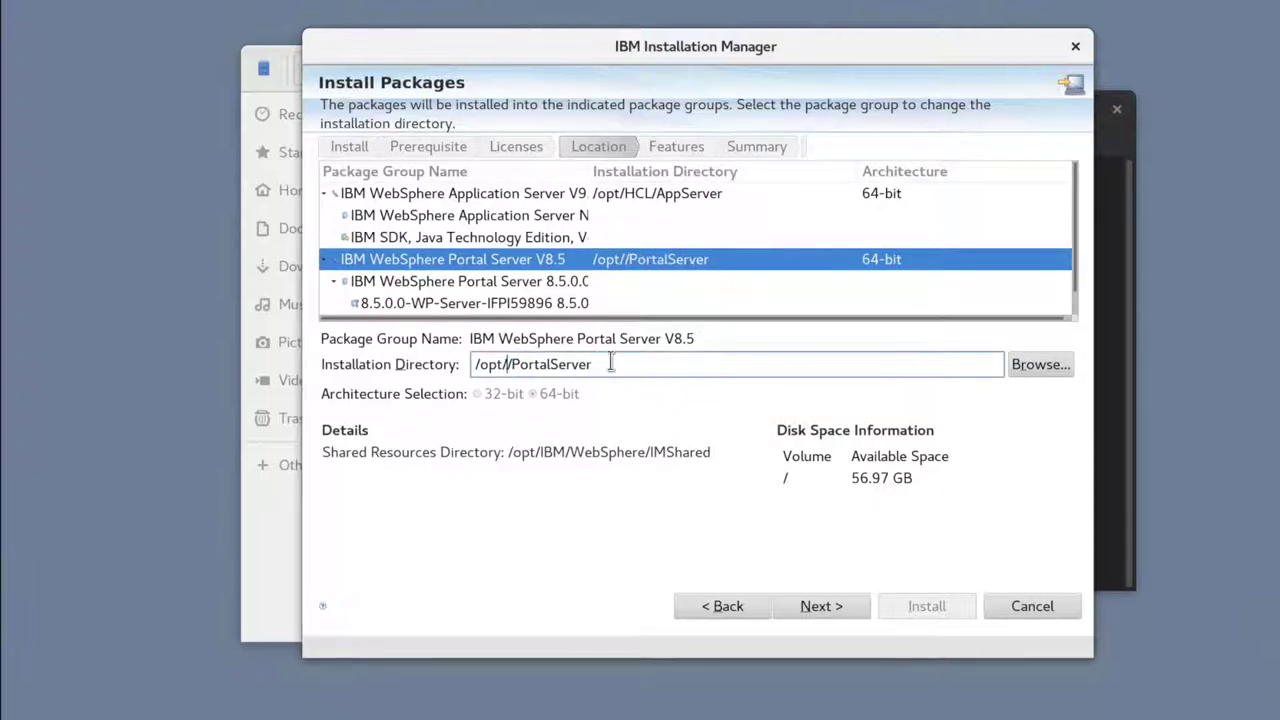
pyautogui.write('HCL')
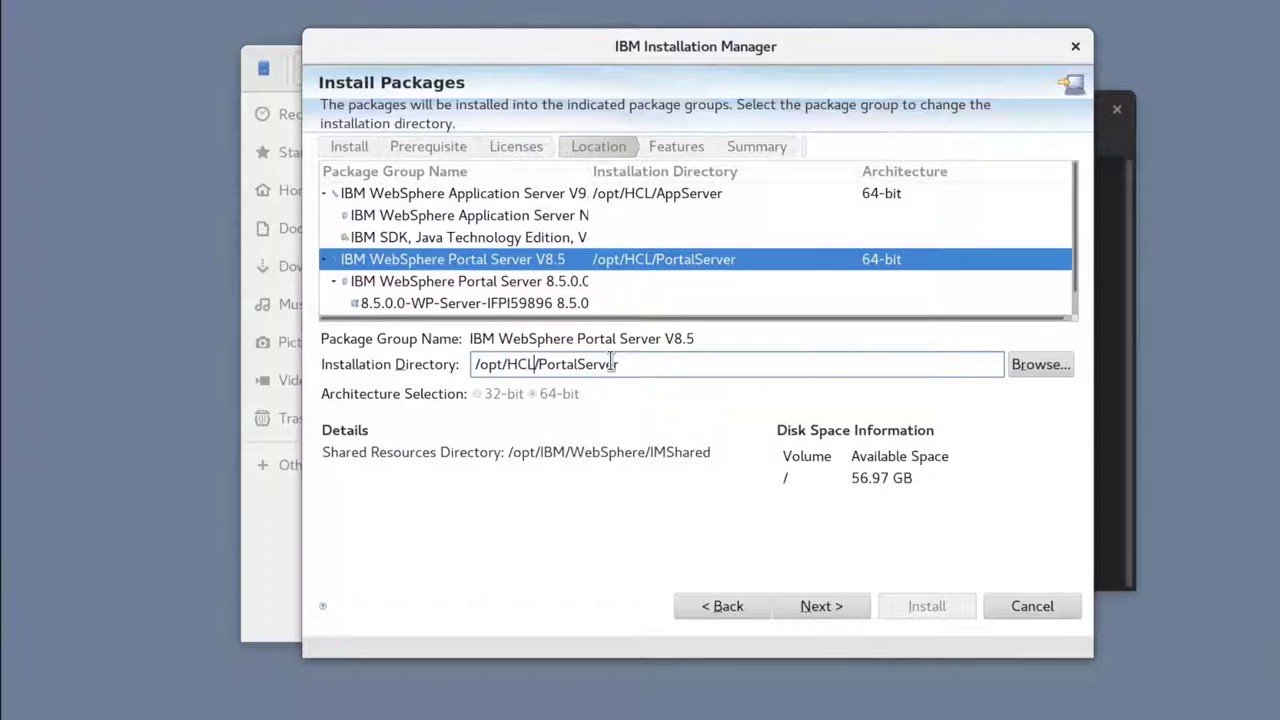
pyautogui.click(821, 610)
pyautogui.click(821, 610)
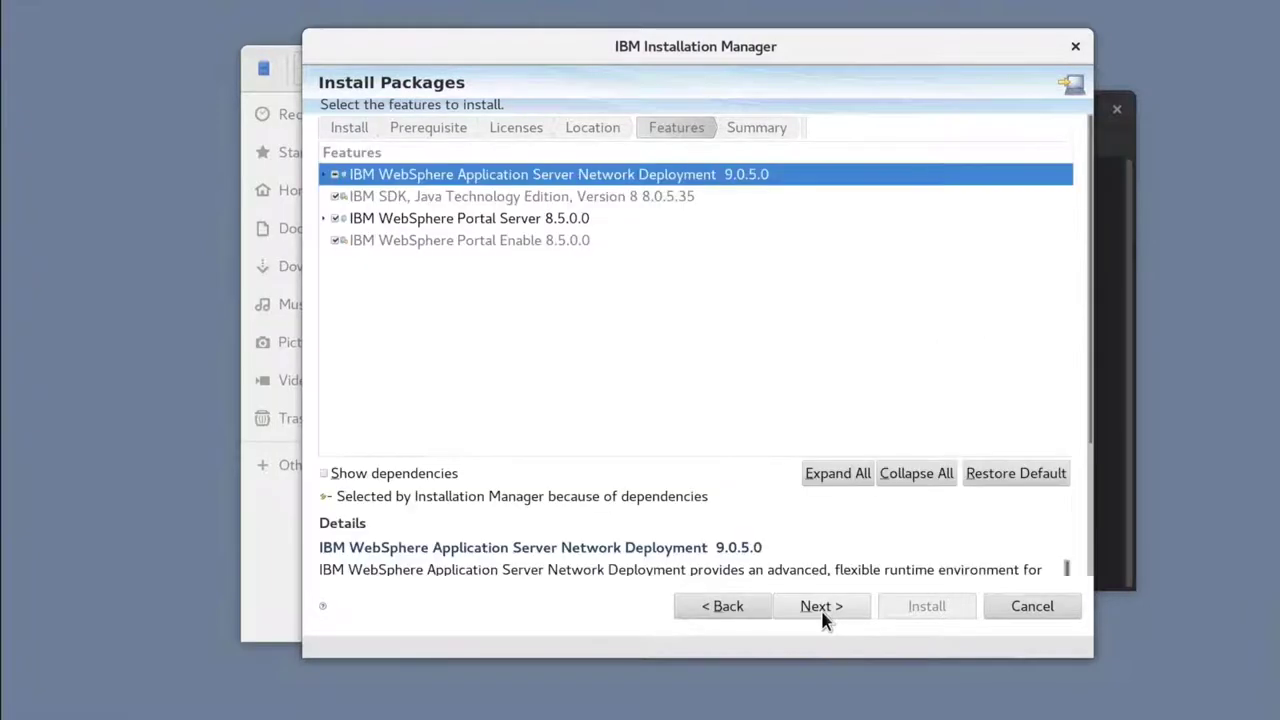
# Step: Review the Portal Server 8.5.0.0 features, then enter the Configuration Wizard admin ID, password and confirmation
pyautogui.click(322, 219)
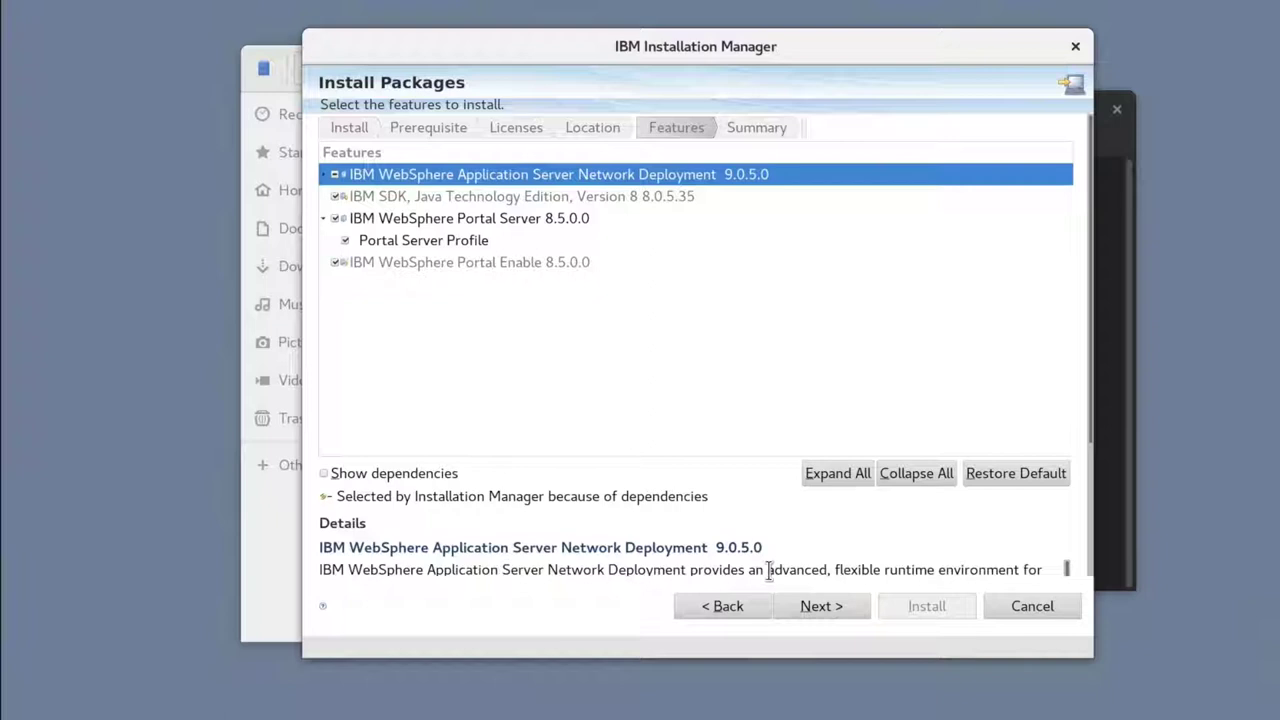
pyautogui.click(804, 607)
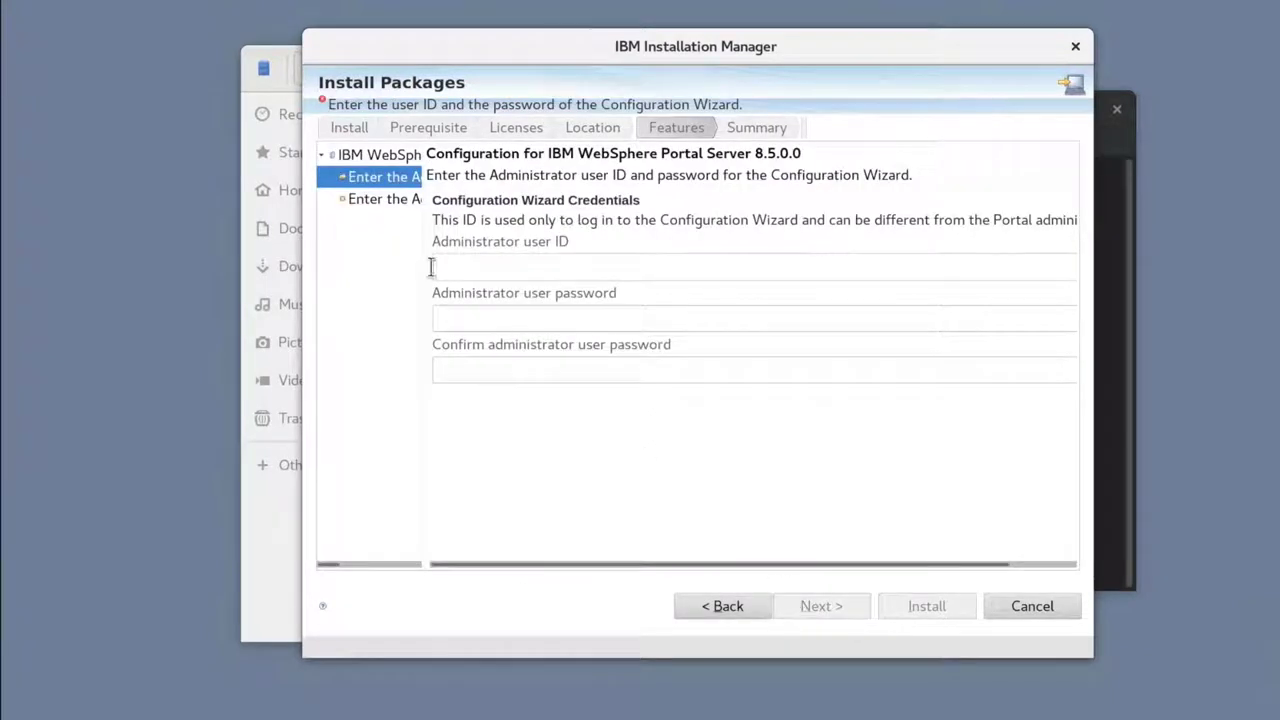
pyautogui.click(457, 268)
pyautogui.write('wp')
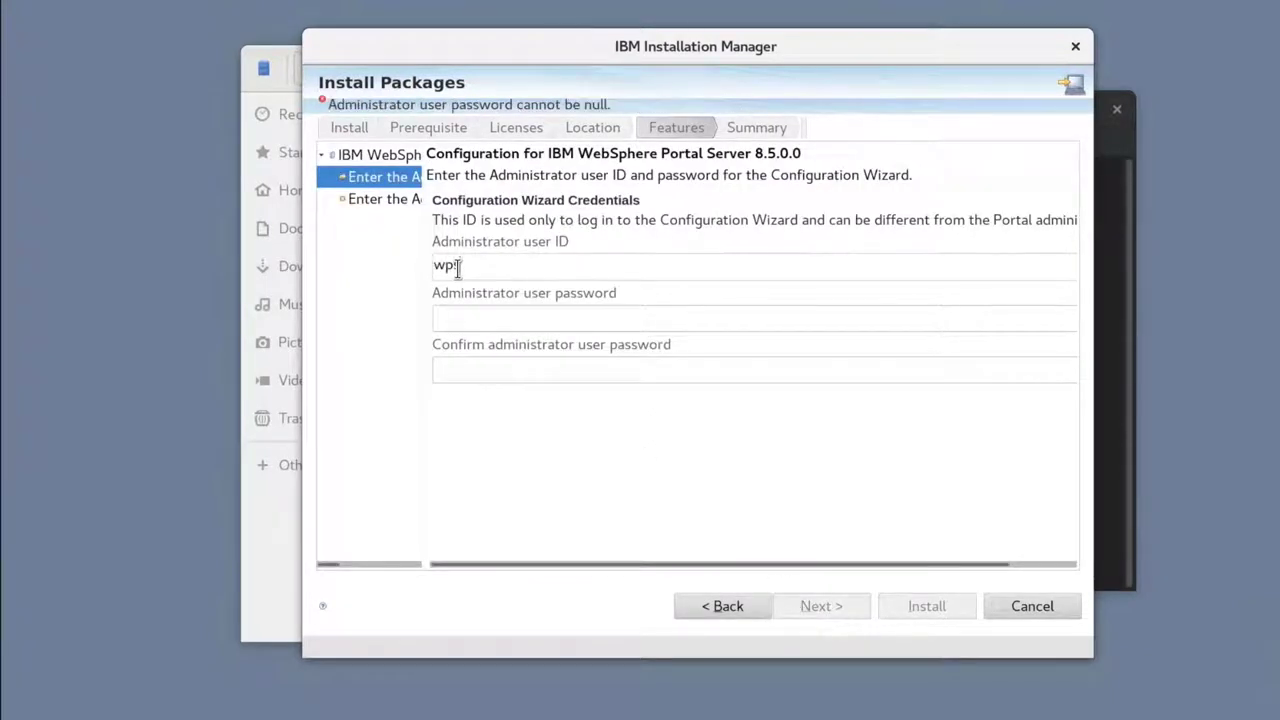
pyautogui.write('sadmin')
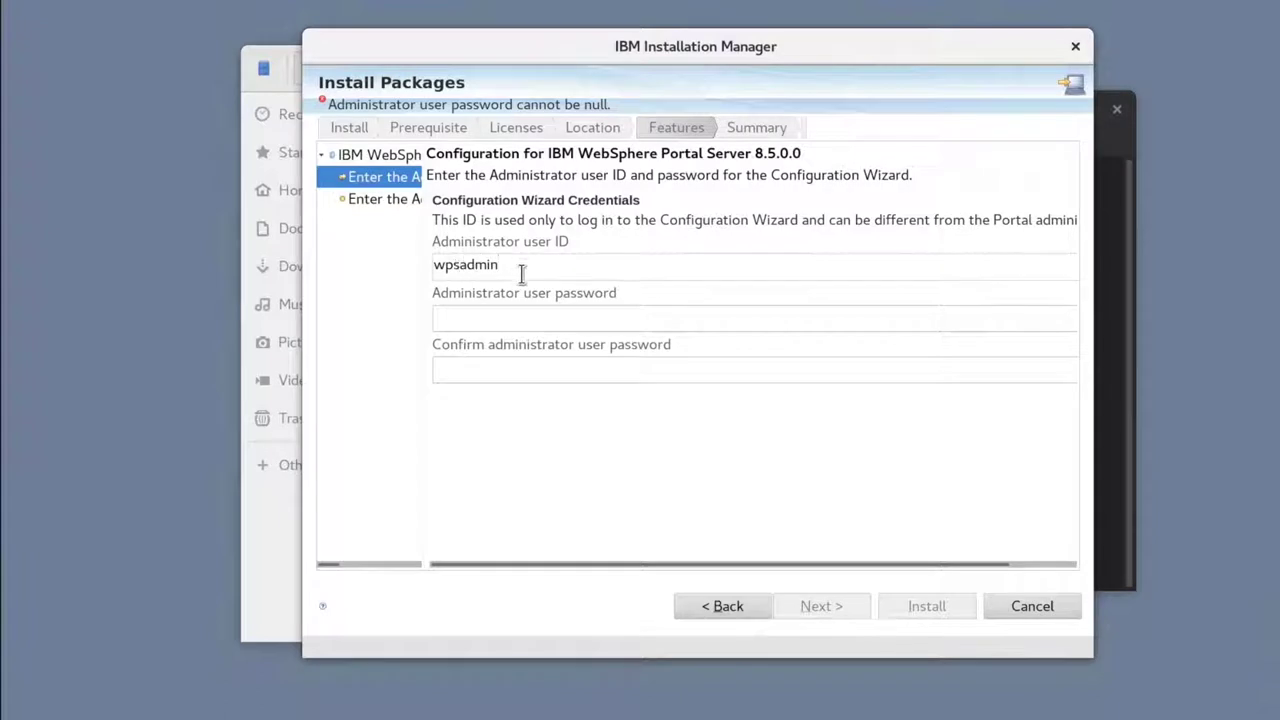
pyautogui.doubleClick(434, 268)
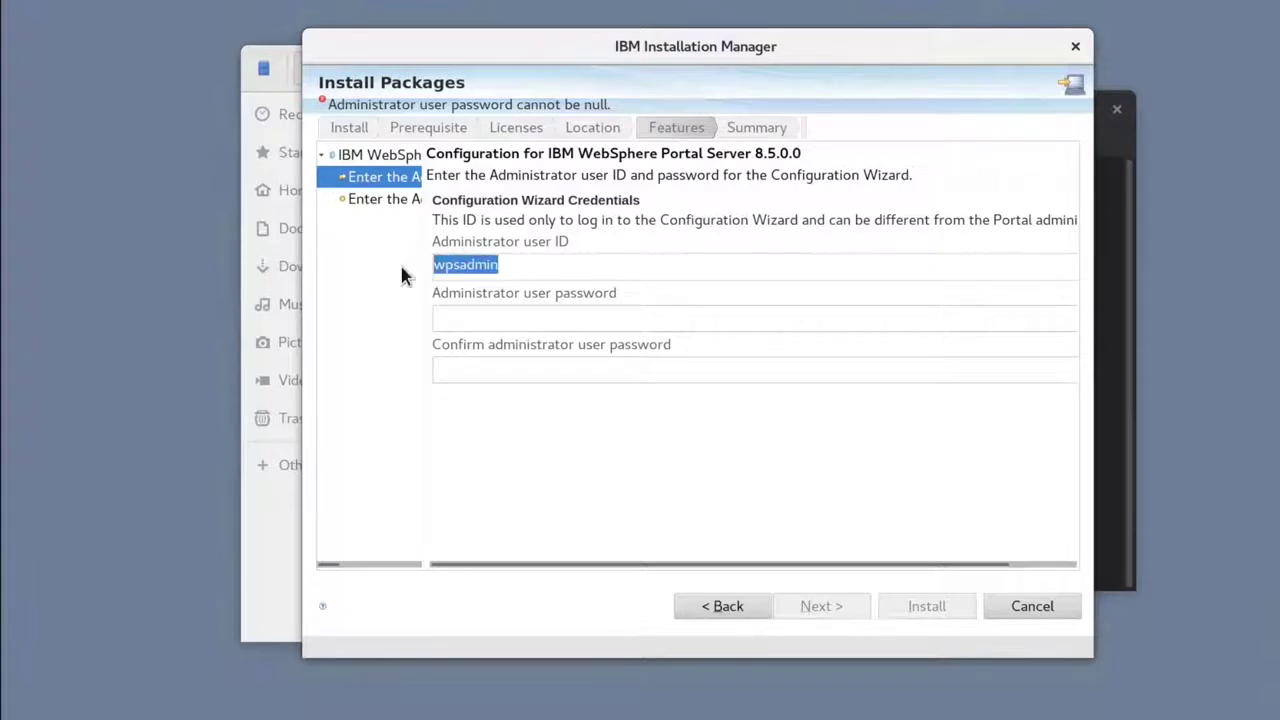
pyautogui.click(481, 318)
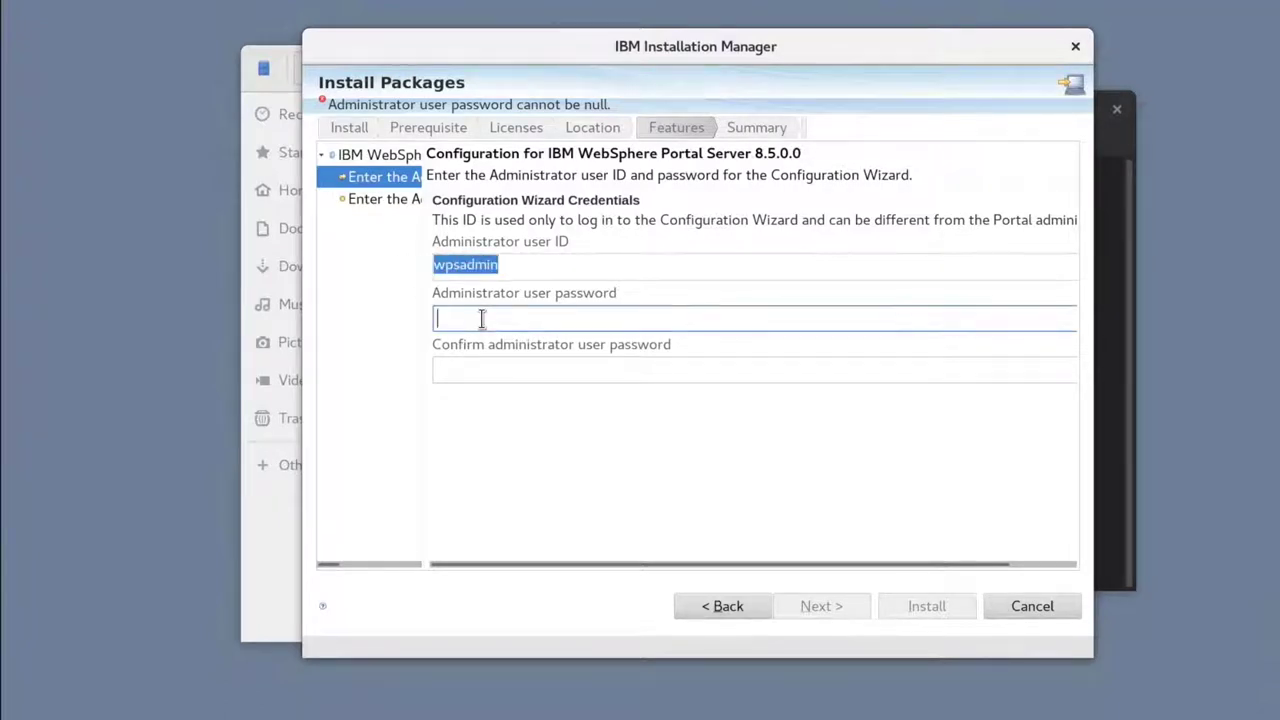
pyautogui.write('wpsadmin')
pyautogui.click(491, 372)
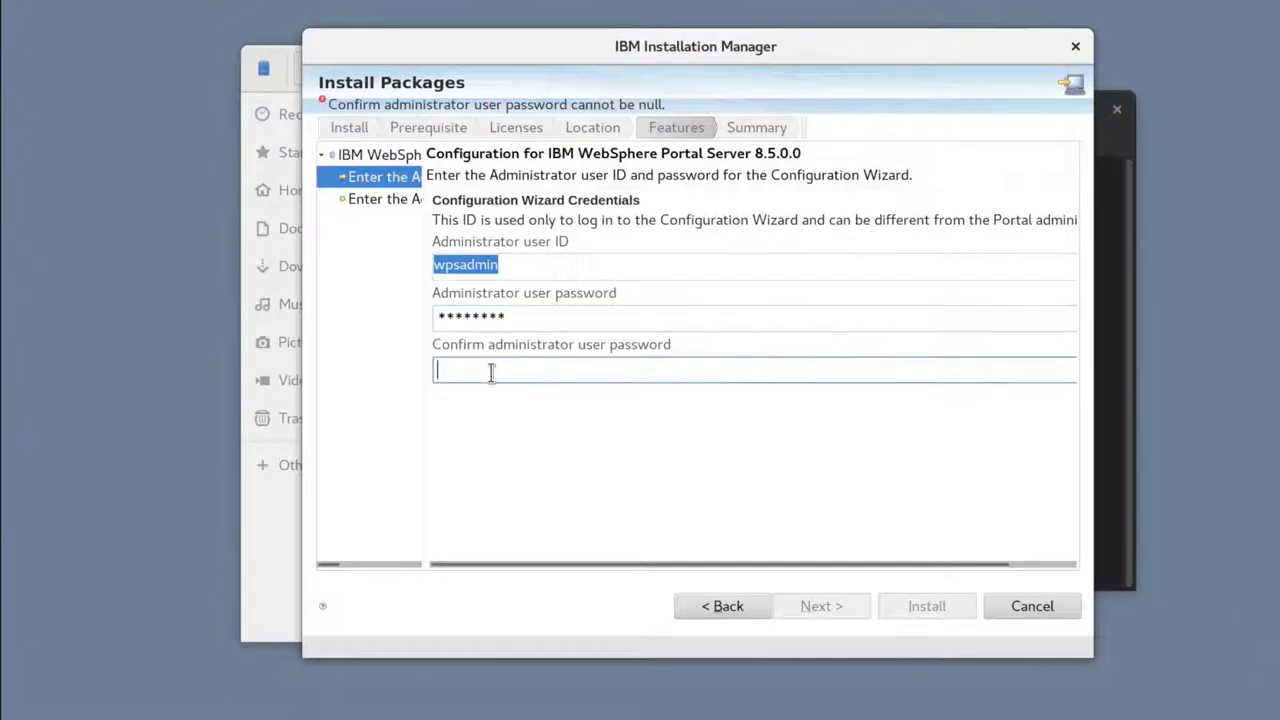
pyautogui.write('wpsadmin')
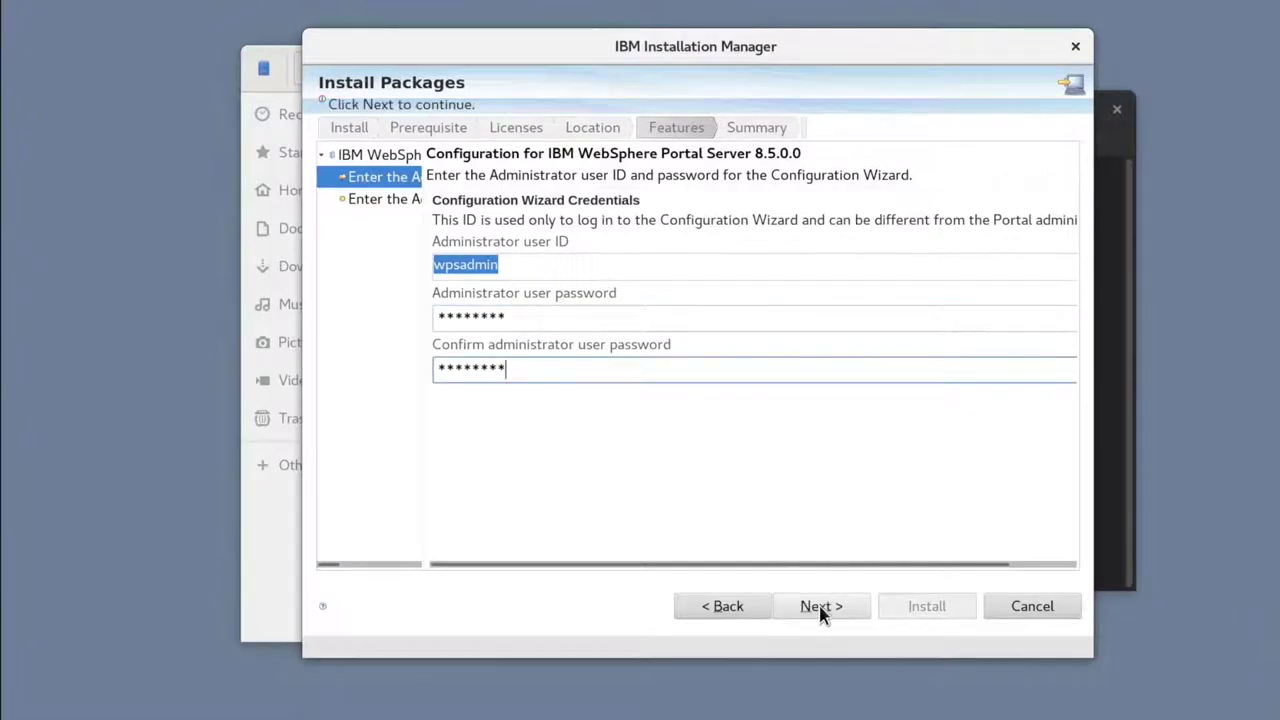
pyautogui.click(820, 607)
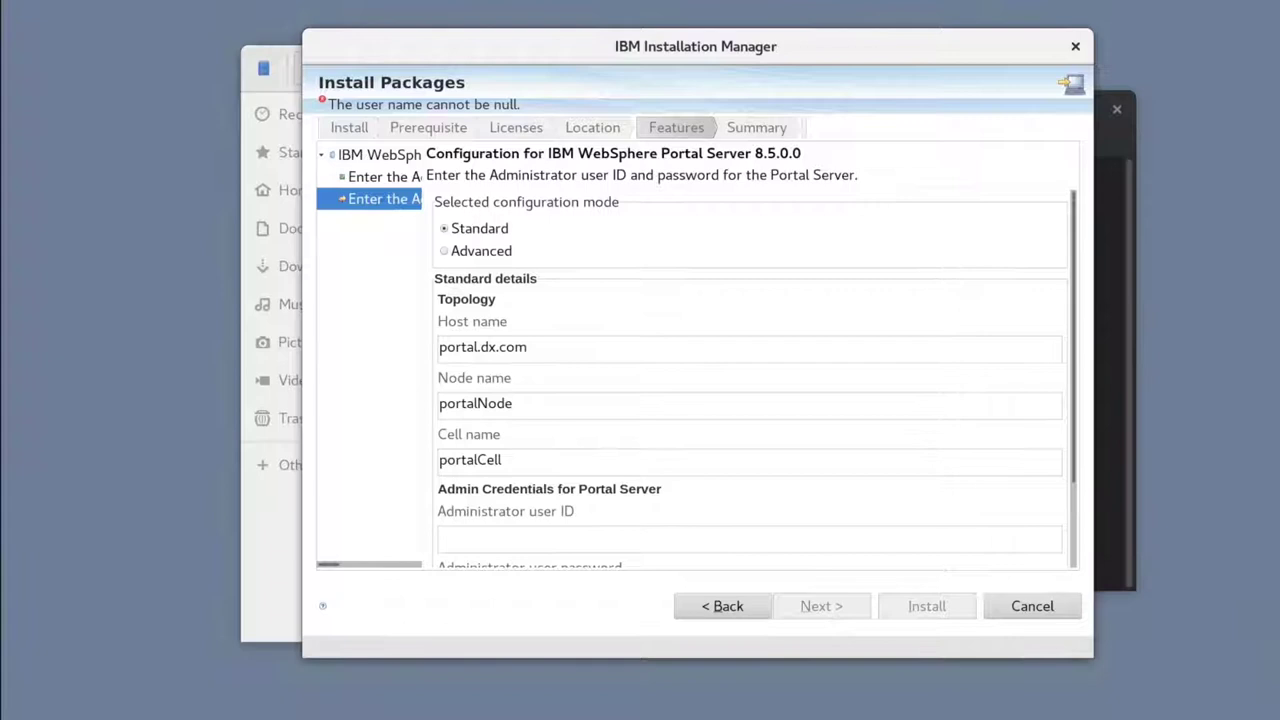
# Step: Enter Portal Server administrator ID 'wpsadmin' with its password and confirmation, then go to Summary
pyautogui.scroll(-1, 686, 451)
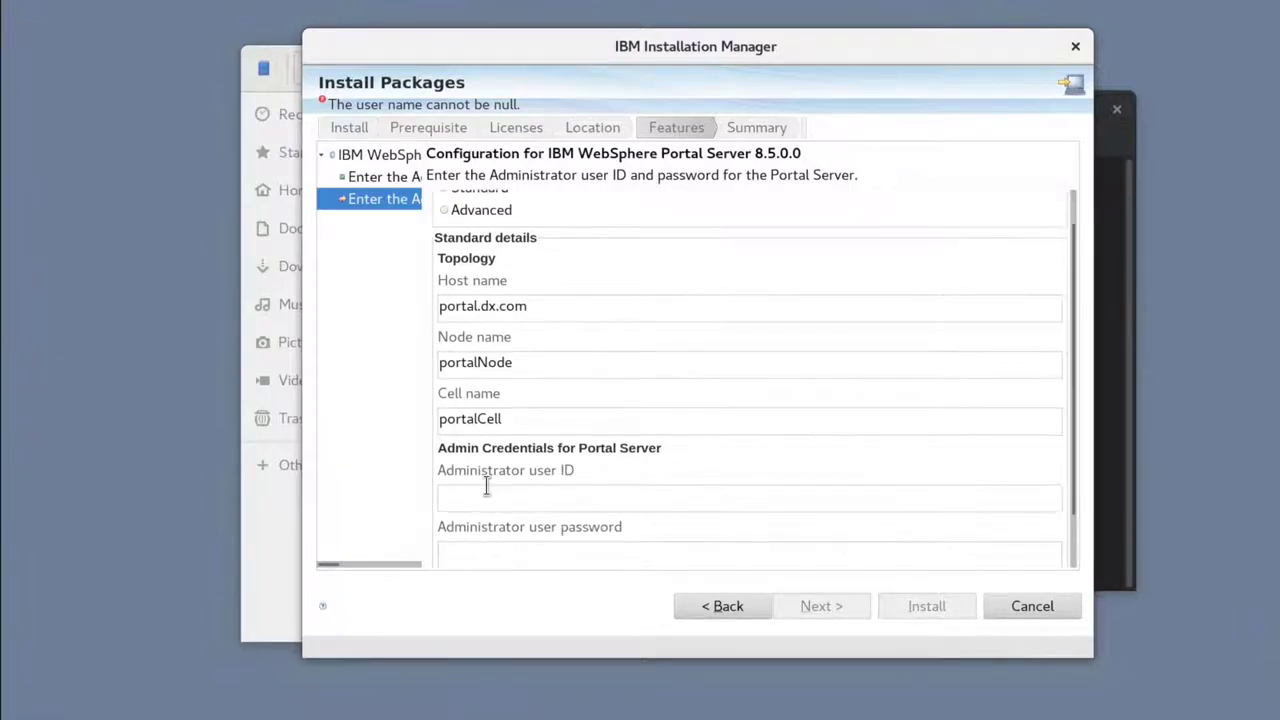
pyautogui.click(468, 492)
pyautogui.write('wpsadmin')
pyautogui.click(460, 548)
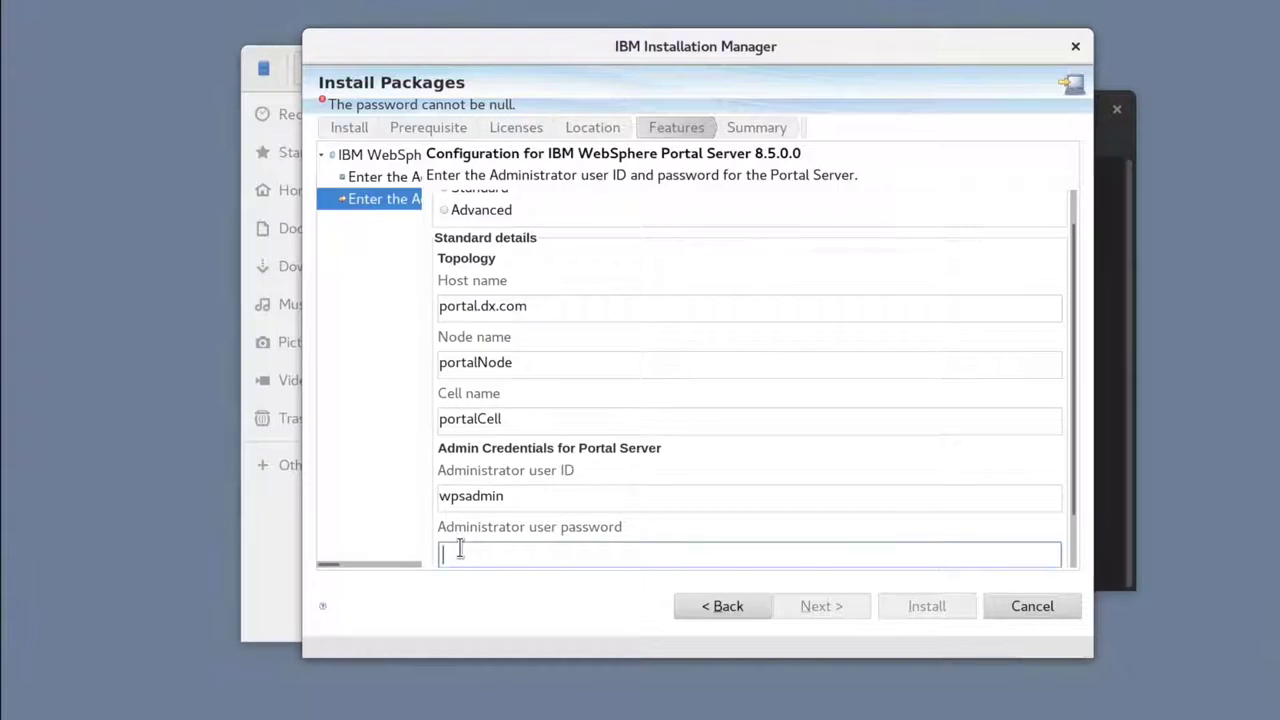
pyautogui.write('wpsadmin')
pyautogui.scroll(-2, 462, 547)
pyautogui.click(464, 545)
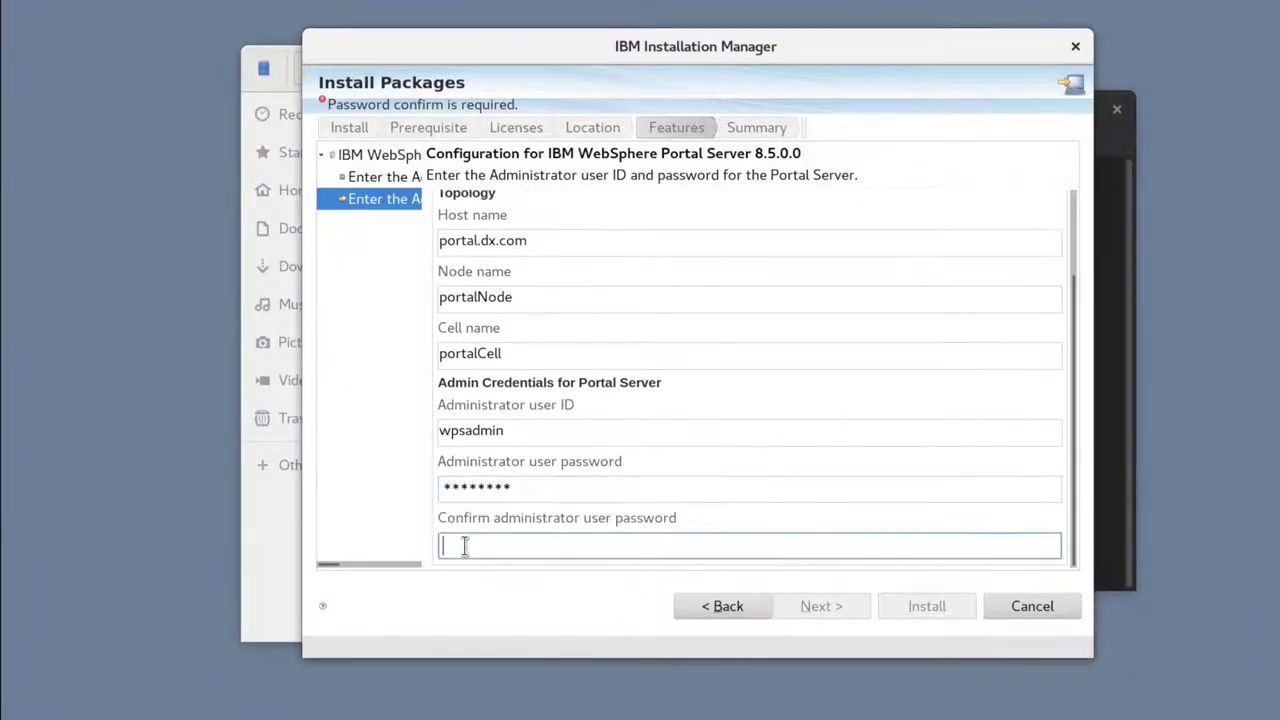
pyautogui.write('wpsadmin')
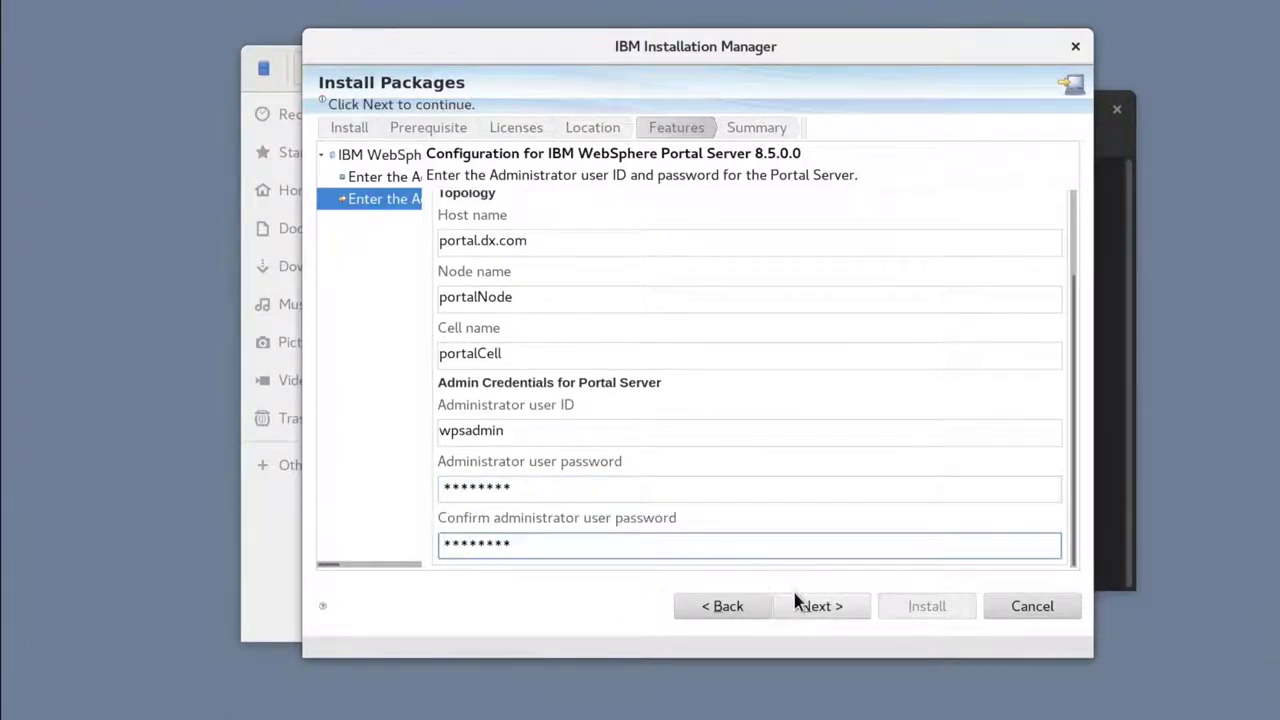
pyautogui.click(813, 606)
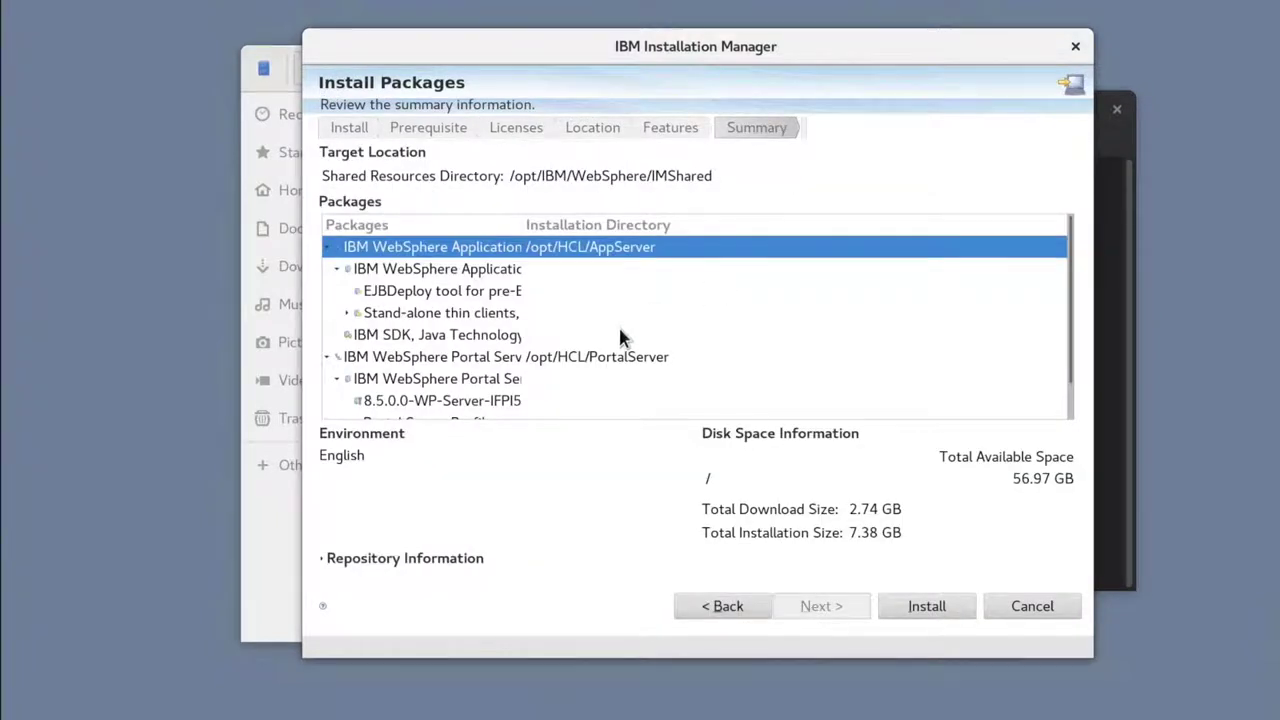
# Step: Install the listed WebSphere Portal packages and finish with no follow-up program launched
pyautogui.scroll(-1, 618, 324)
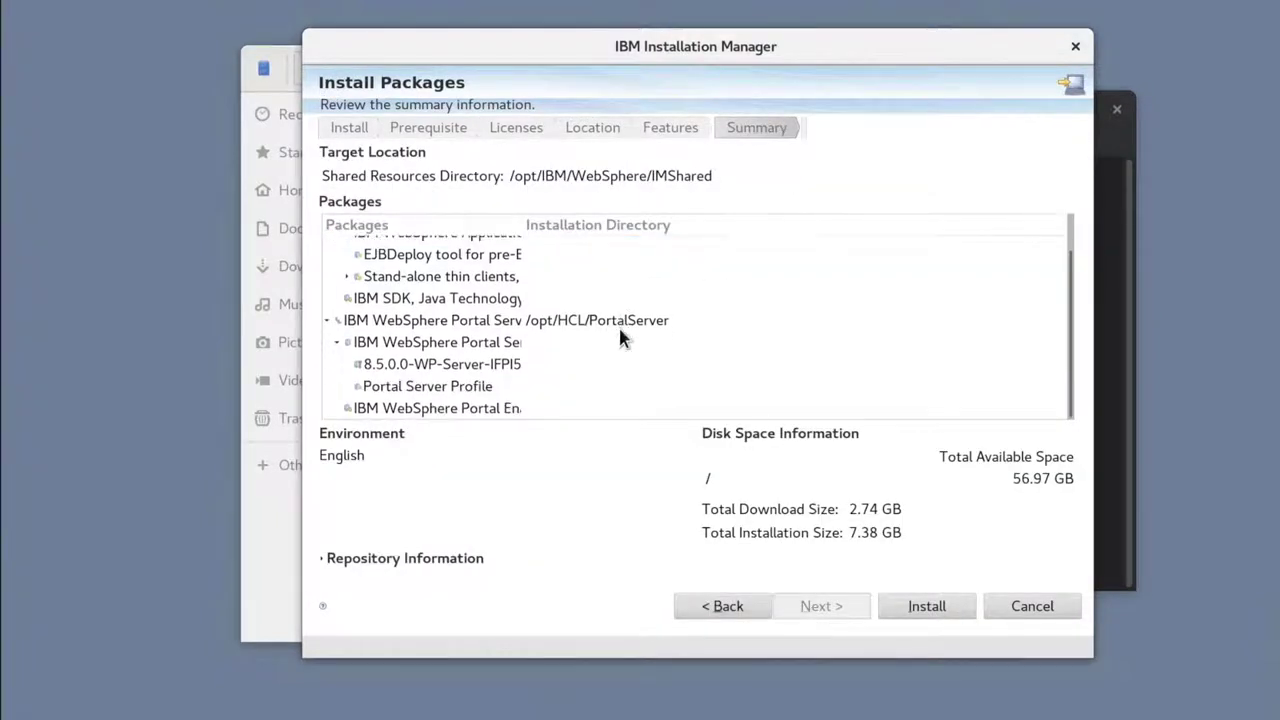
pyautogui.click(922, 606)
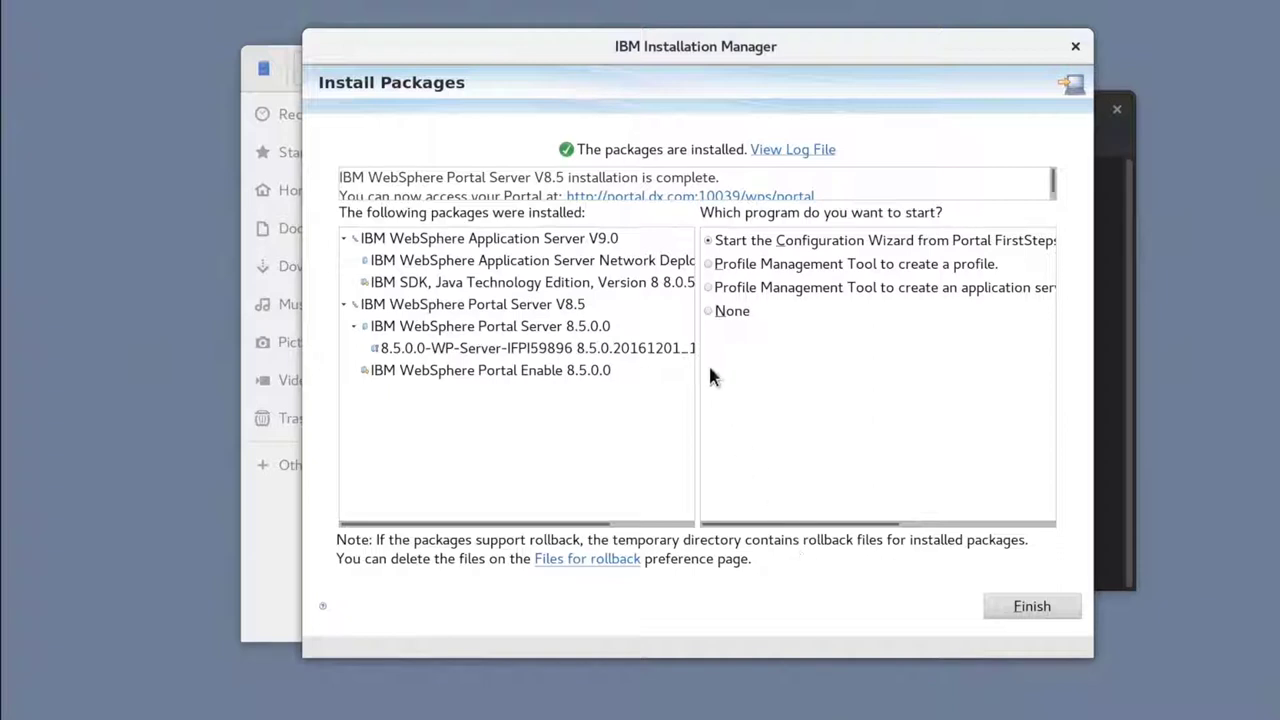
pyautogui.click(711, 314)
pyautogui.click(1020, 620)
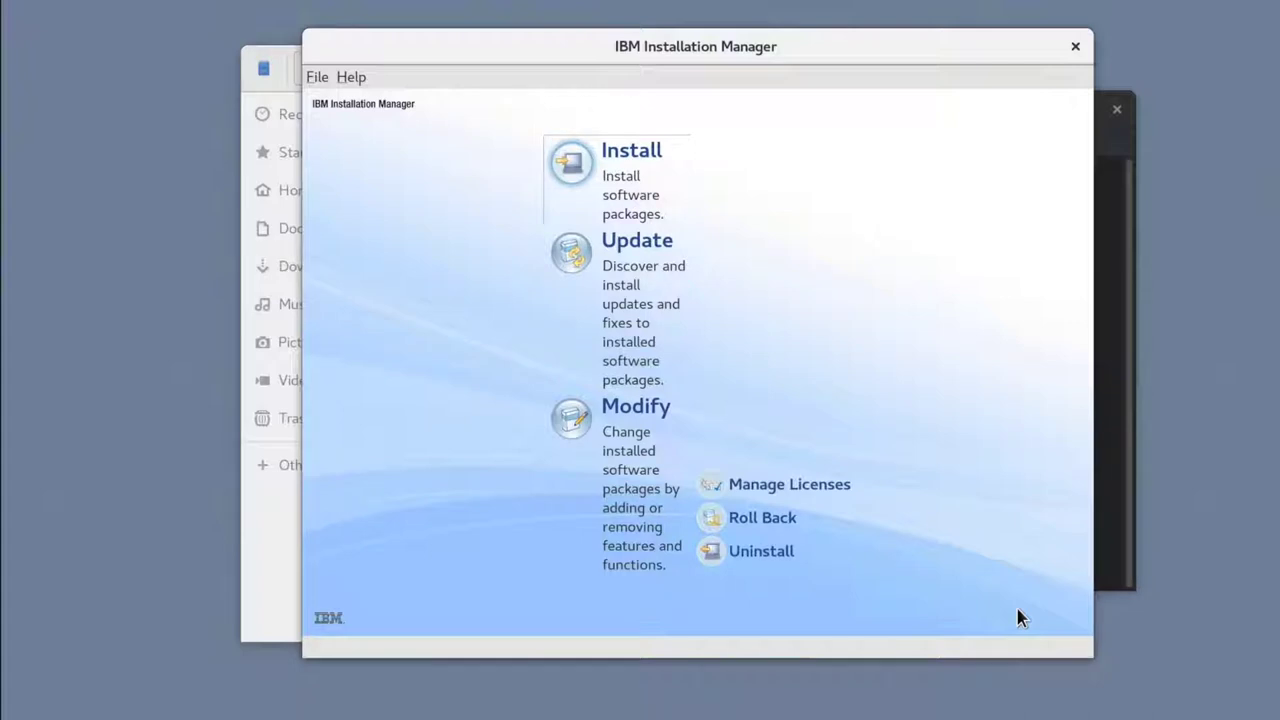
# Step: In the terminal, run ./stopServer.sh WebSphere_Portal from /opt/HCL/wp_profile/bin/
pyautogui.click(1119, 420)
pyautogui.write('cd ')
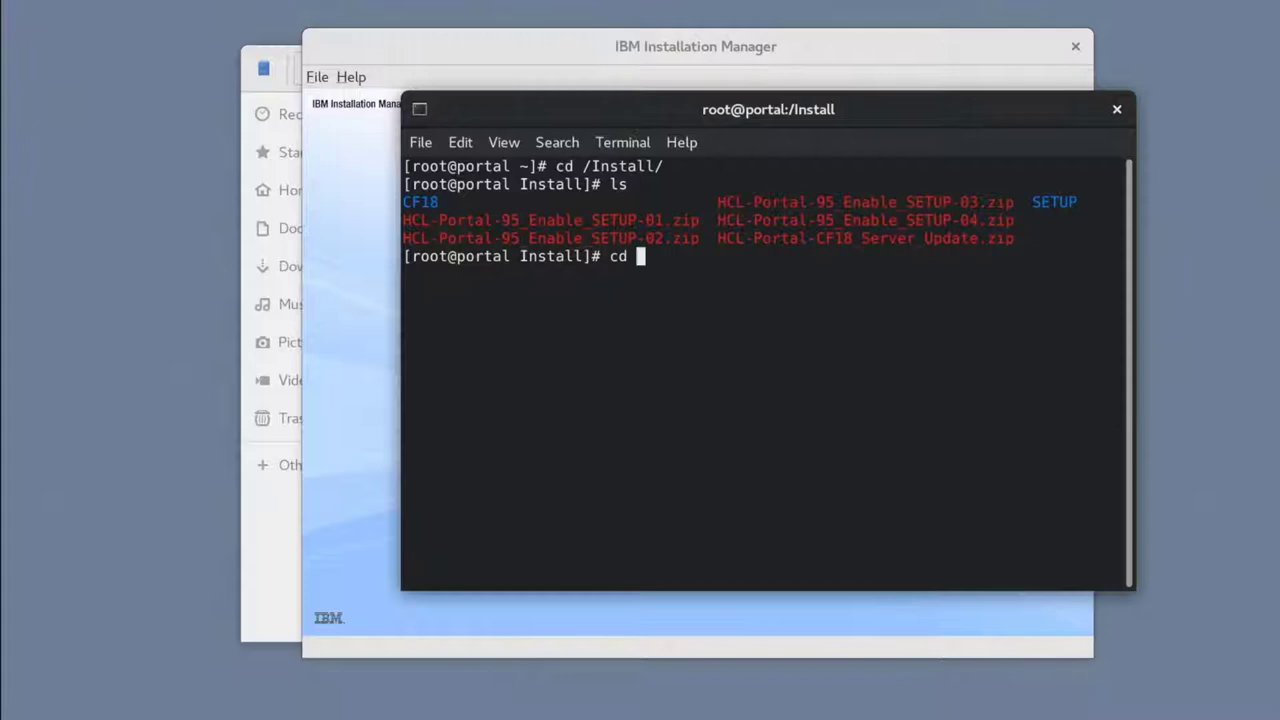
pyautogui.write('/opt/HCL/wp_profile/bin/')
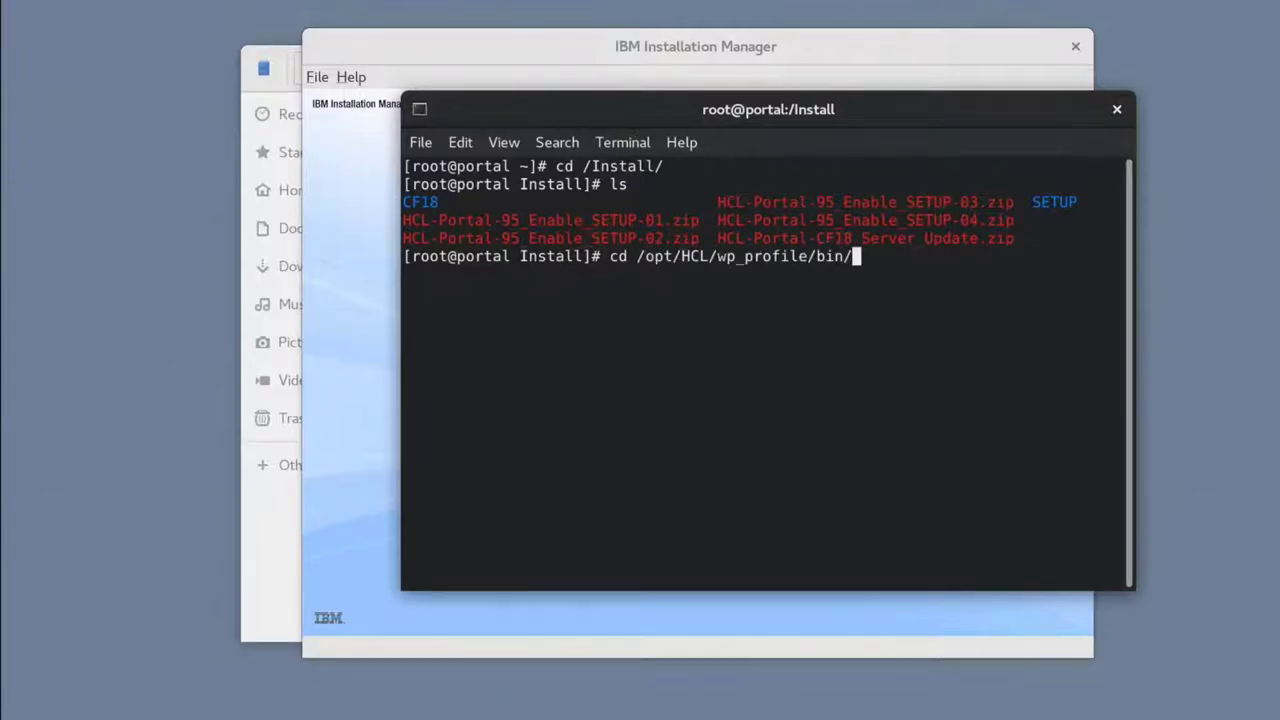
pyautogui.press('Return')
pyautogui.write('.')
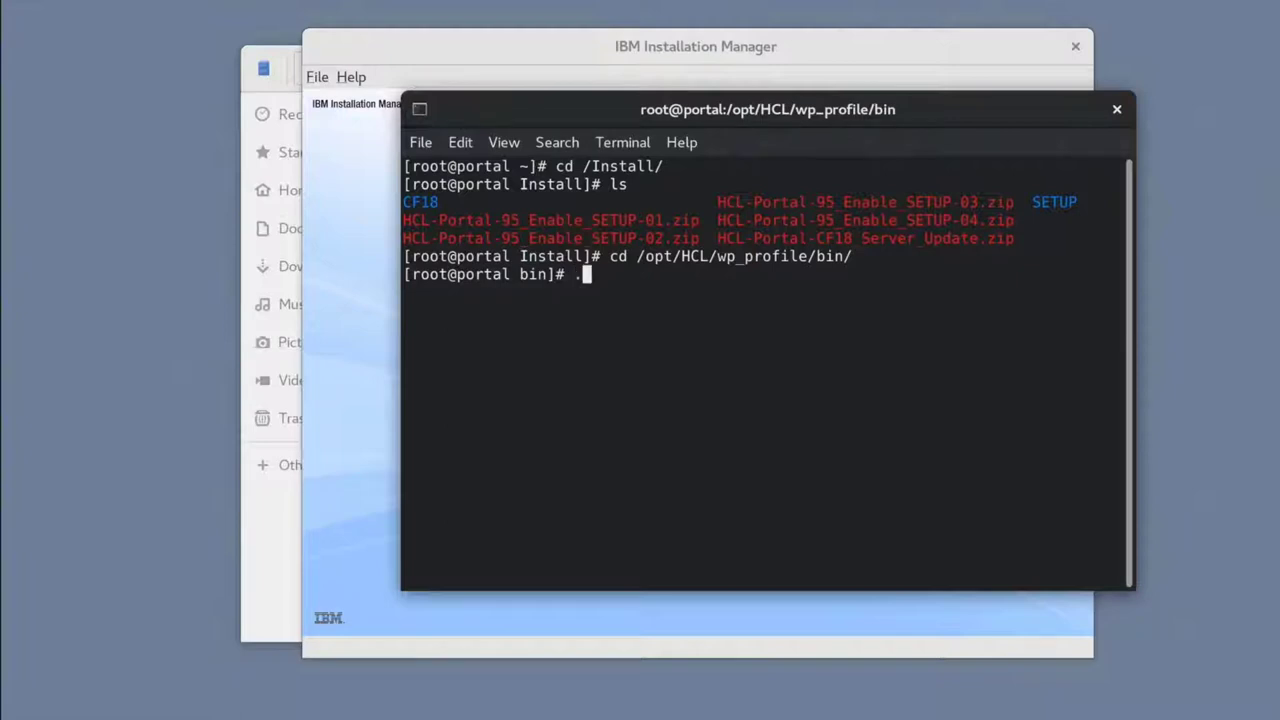
pyautogui.write('/stopS')
pyautogui.press('Tab')
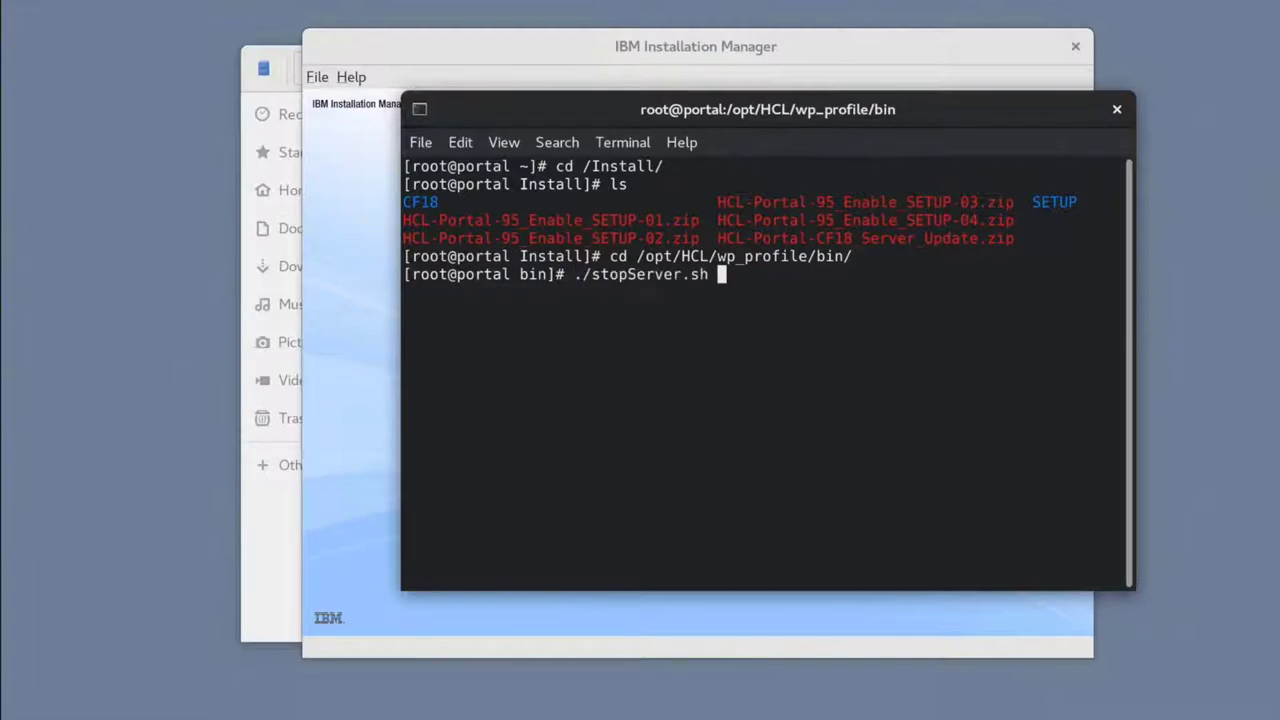
pyautogui.write('WebSphere_Portal')
pyautogui.press('Return')
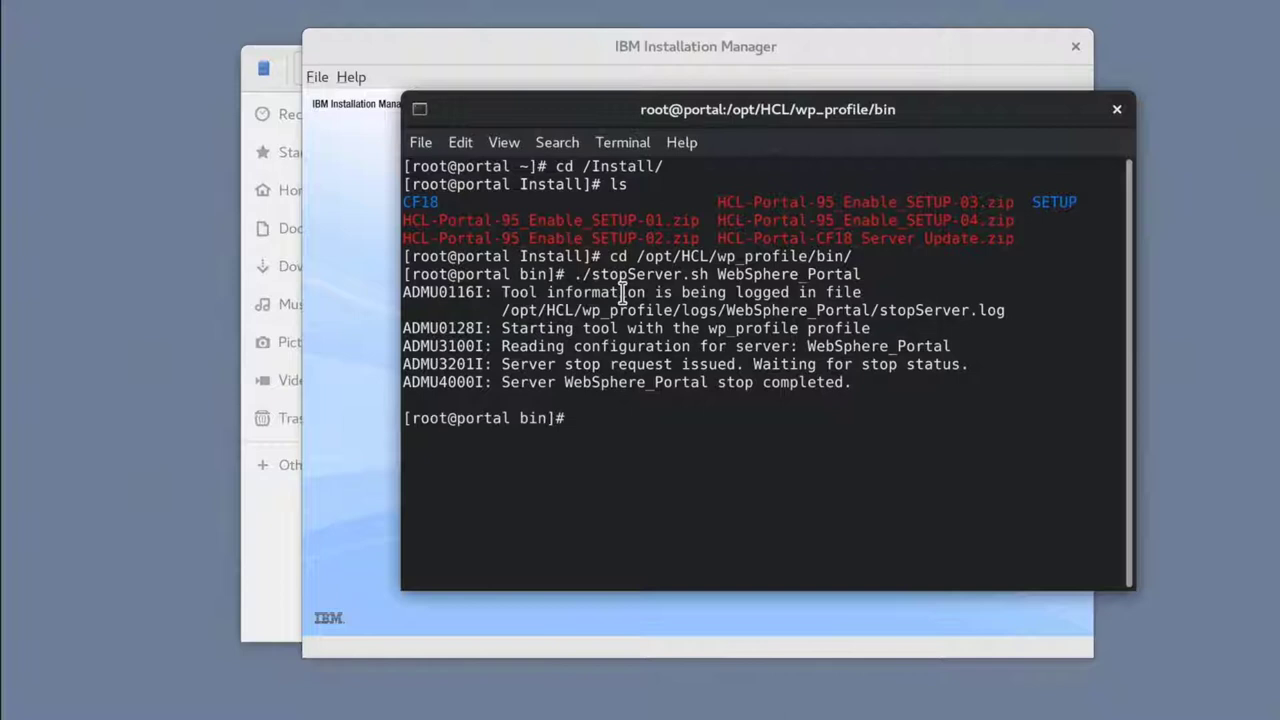
# Step: Change into /opt/HCL/AppServer/profiles/cw_profile/bin/ using Tab completion
pyautogui.write('cd /opt/H')
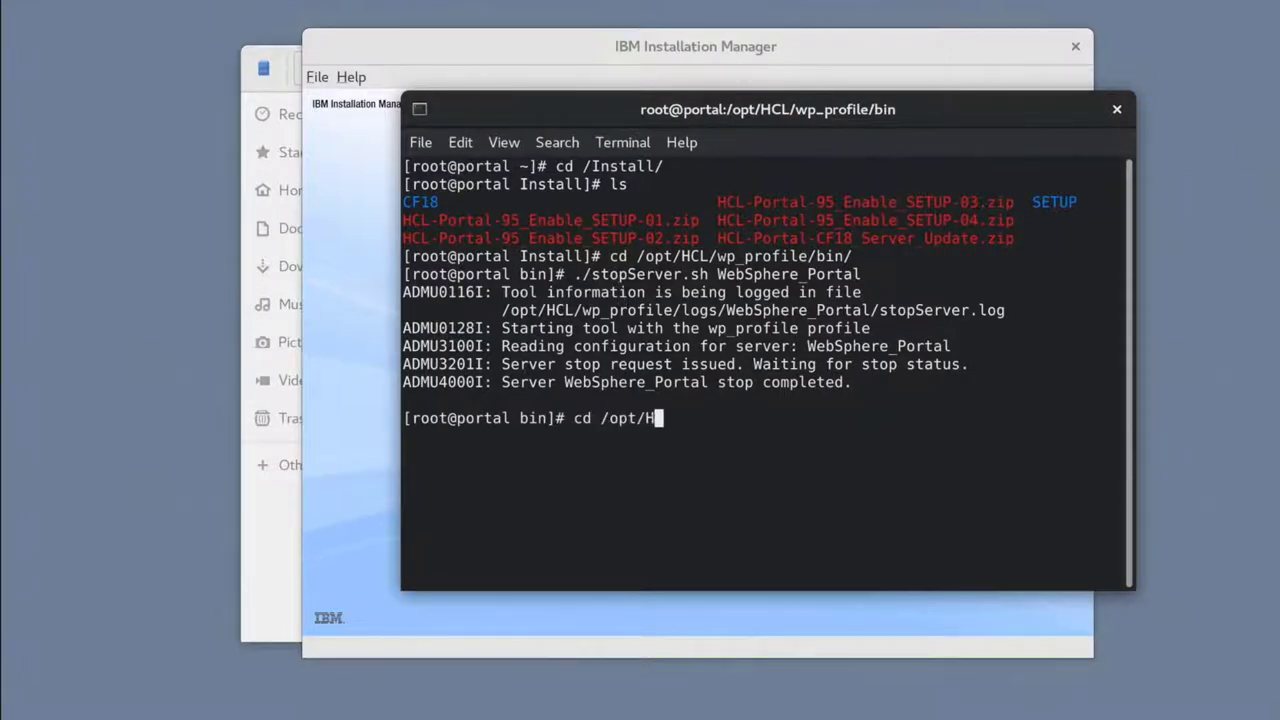
pyautogui.press('Tab')
pyautogui.write('A')
pyautogui.press('Tab')
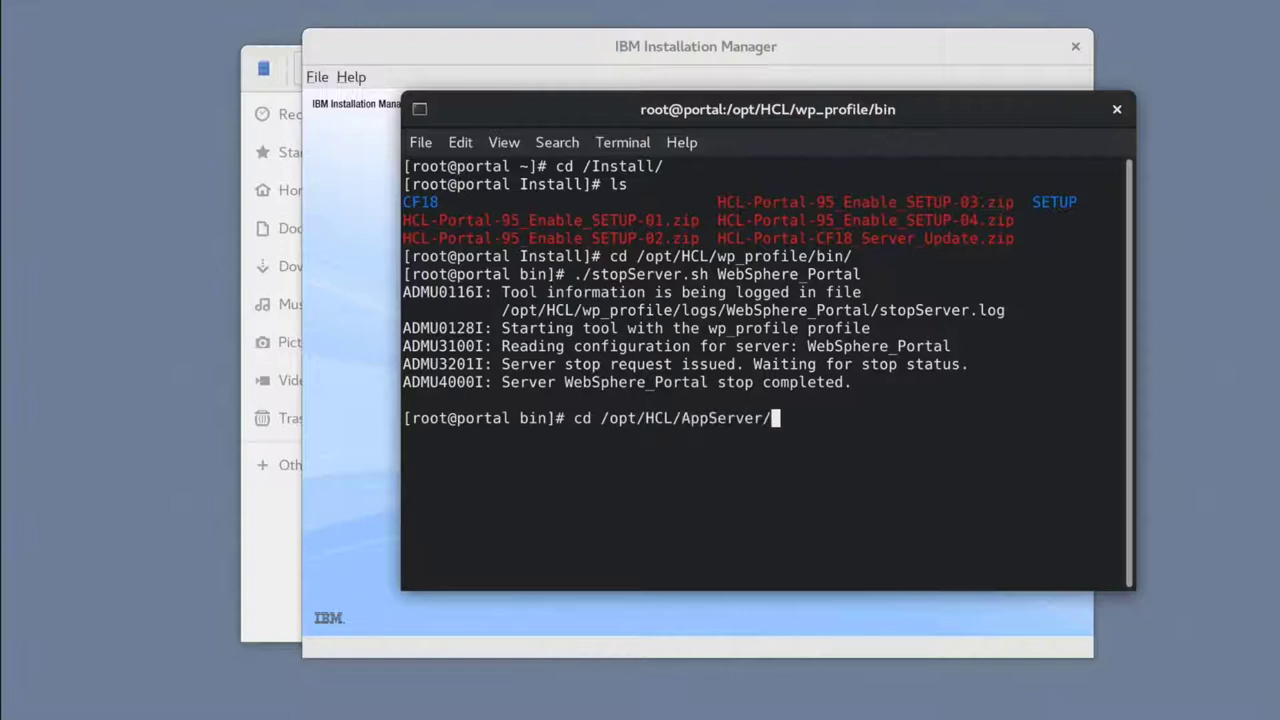
pyautogui.write('profiles')
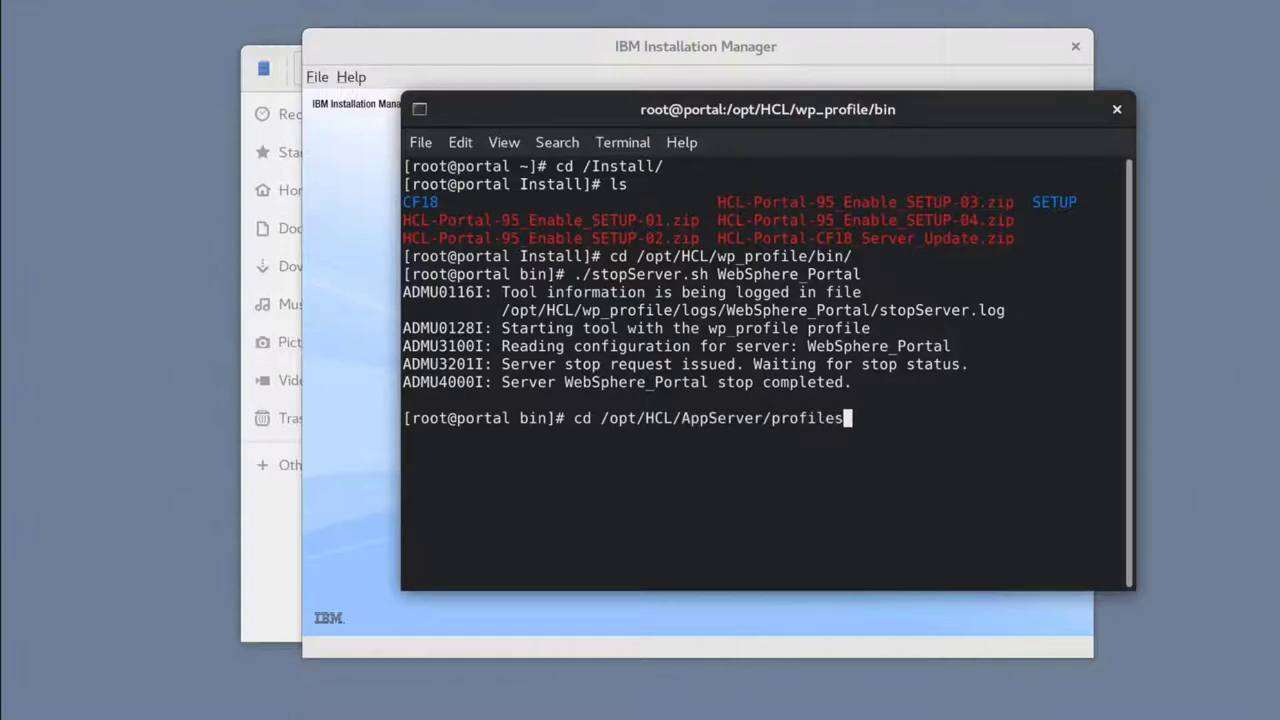
pyautogui.write('/c')
pyautogui.press('Tab')
pyautogui.write('b')
pyautogui.press('Tab')
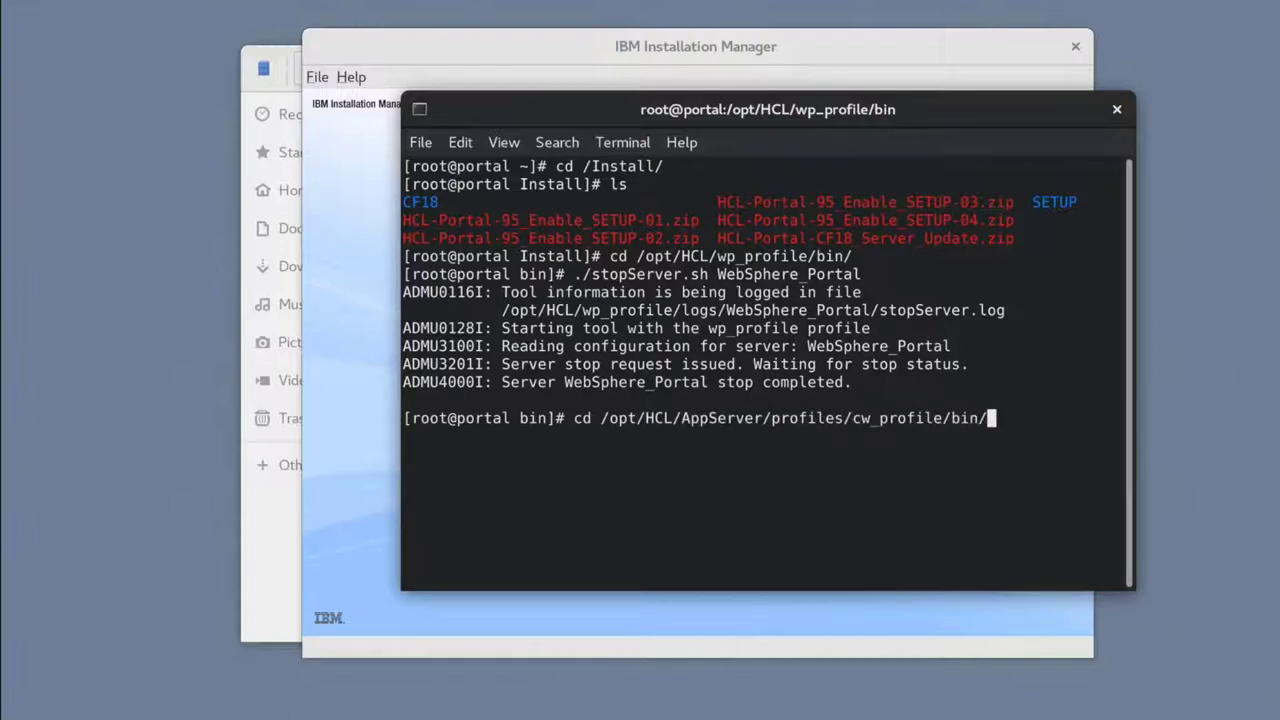
pyautogui.press('Return')
# Step: Run ./stopServer.sh server1 to stop the cw_profile server
pyautogui.write('./stopS')
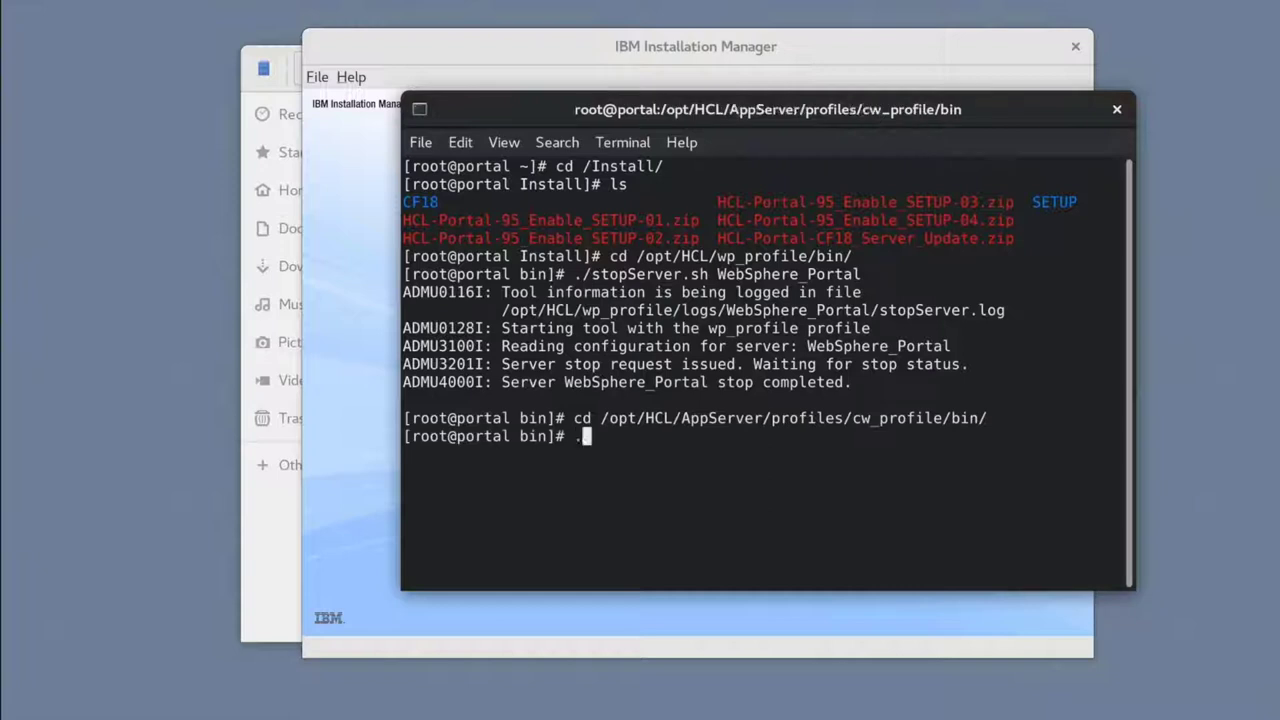
pyautogui.press('Tab')
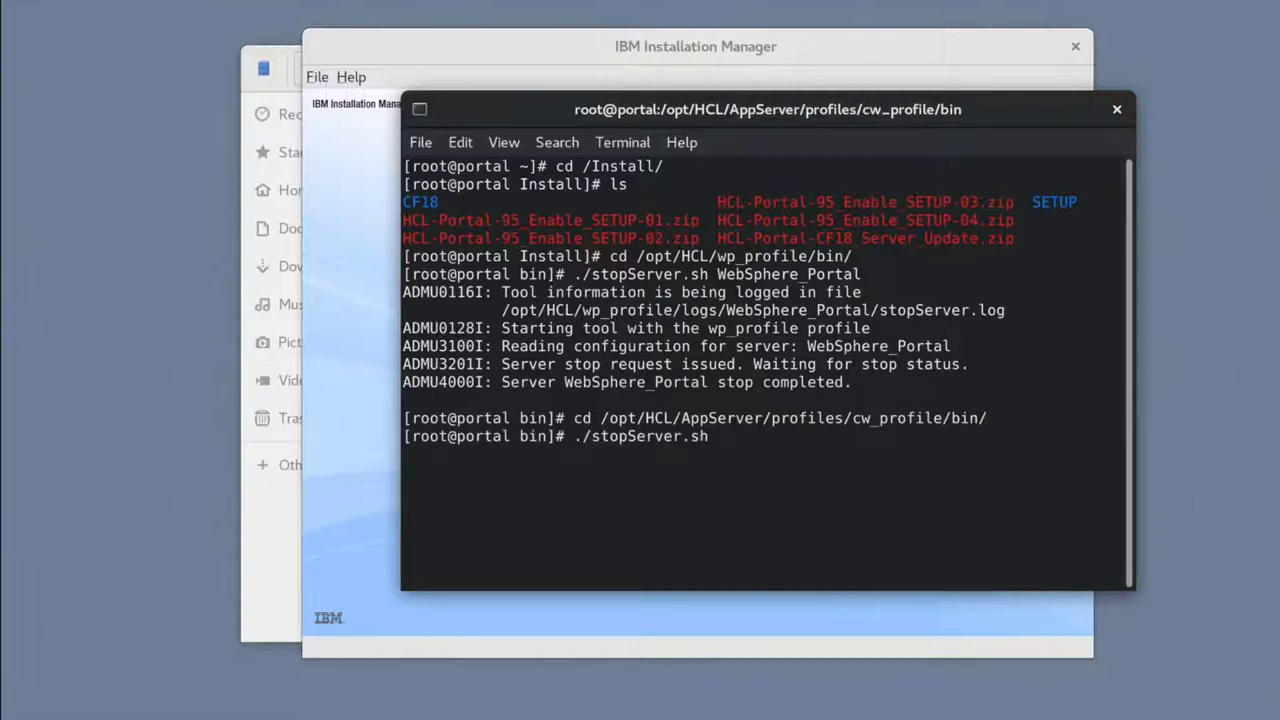
pyautogui.write('server1')
pyautogui.press('Return')
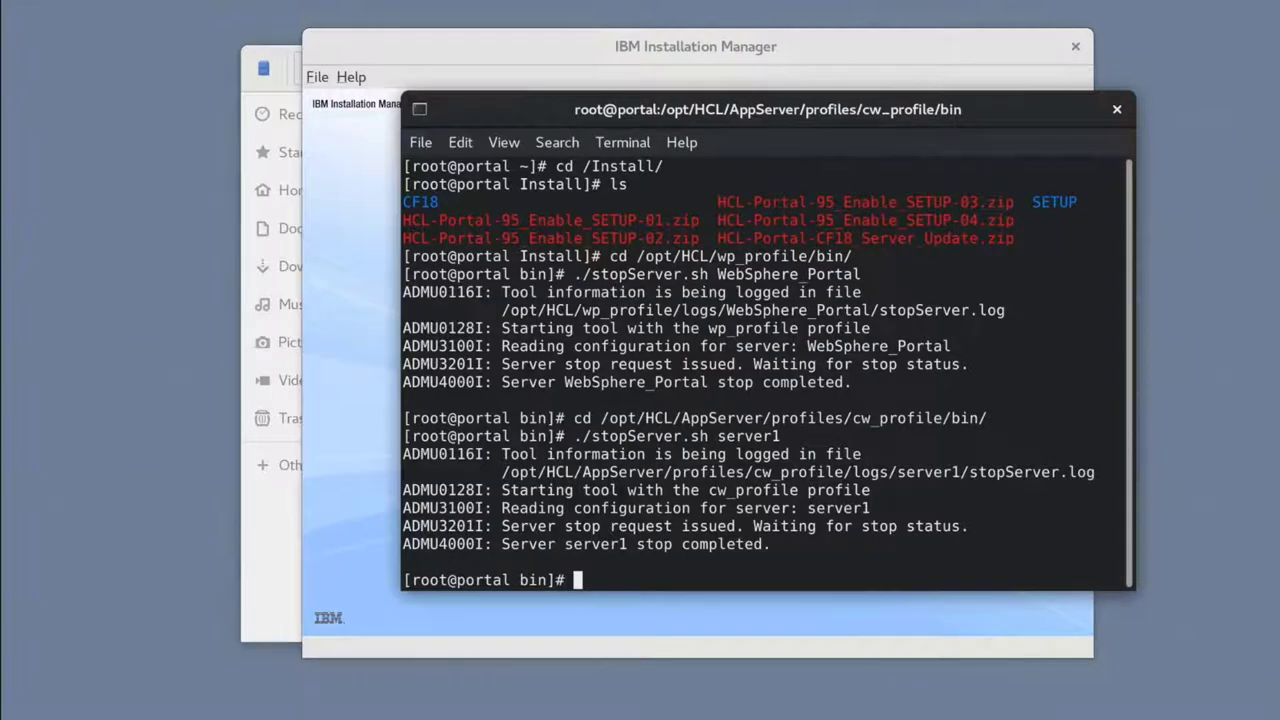
# Step: In the Repositories preferences, remove all five old repositories, starting with WP85_Server
pyautogui.click(826, 40)
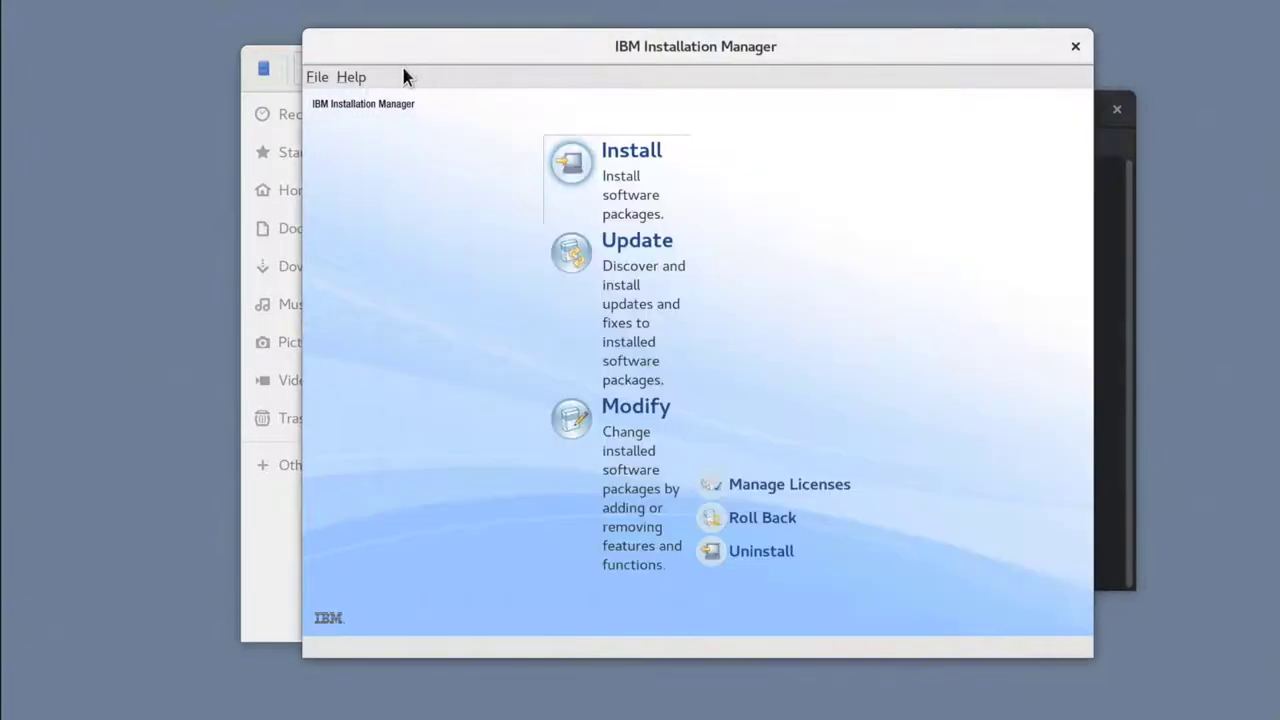
pyautogui.click(320, 78)
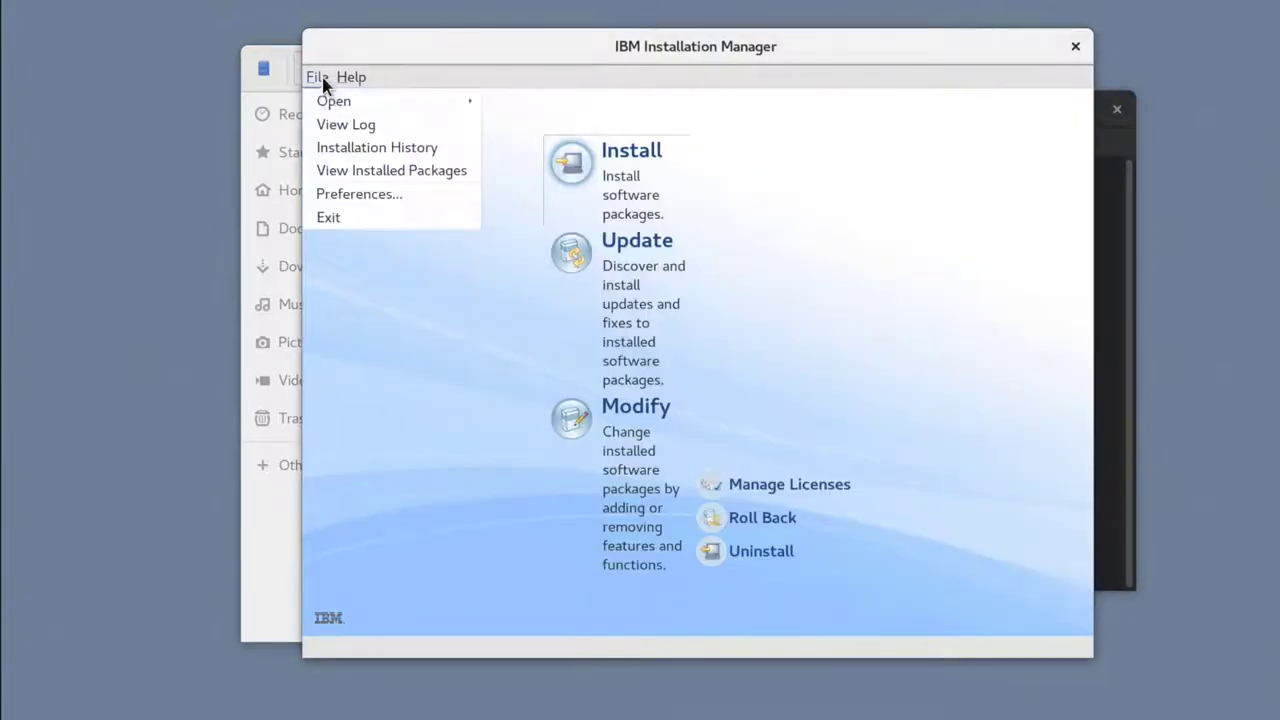
pyautogui.click(359, 194)
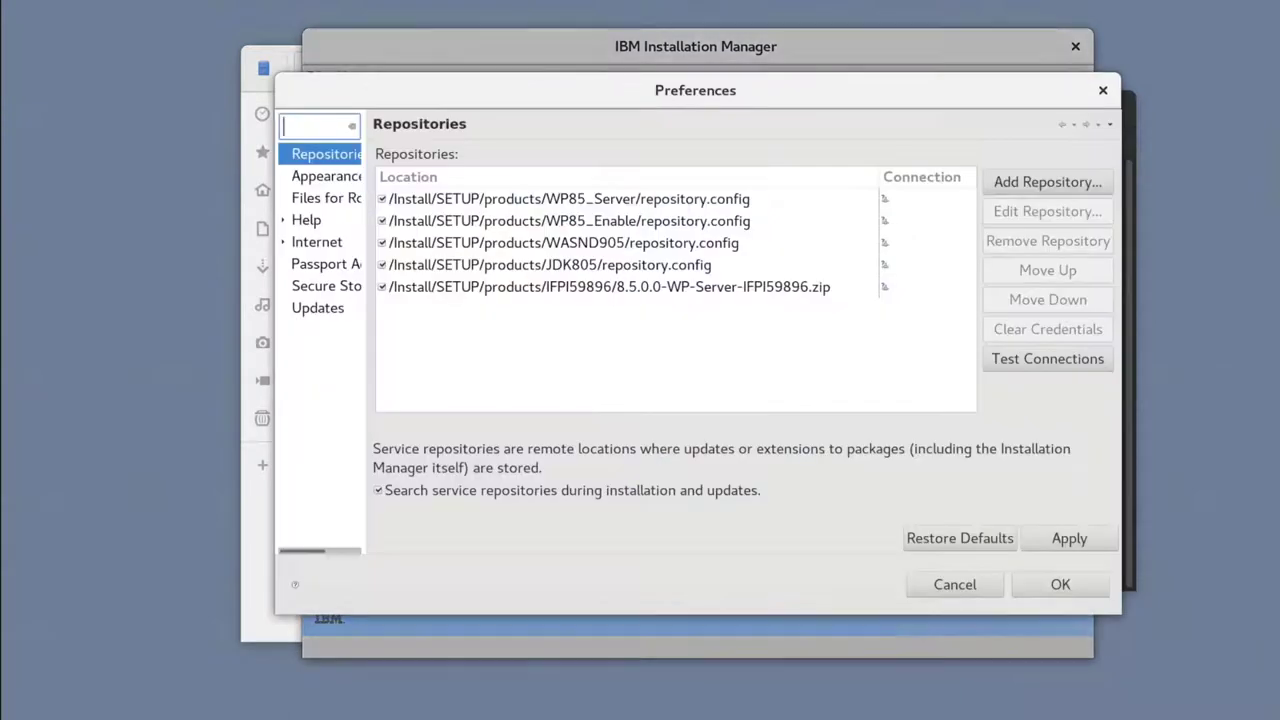
pyautogui.click(498, 204)
pyautogui.click(997, 241)
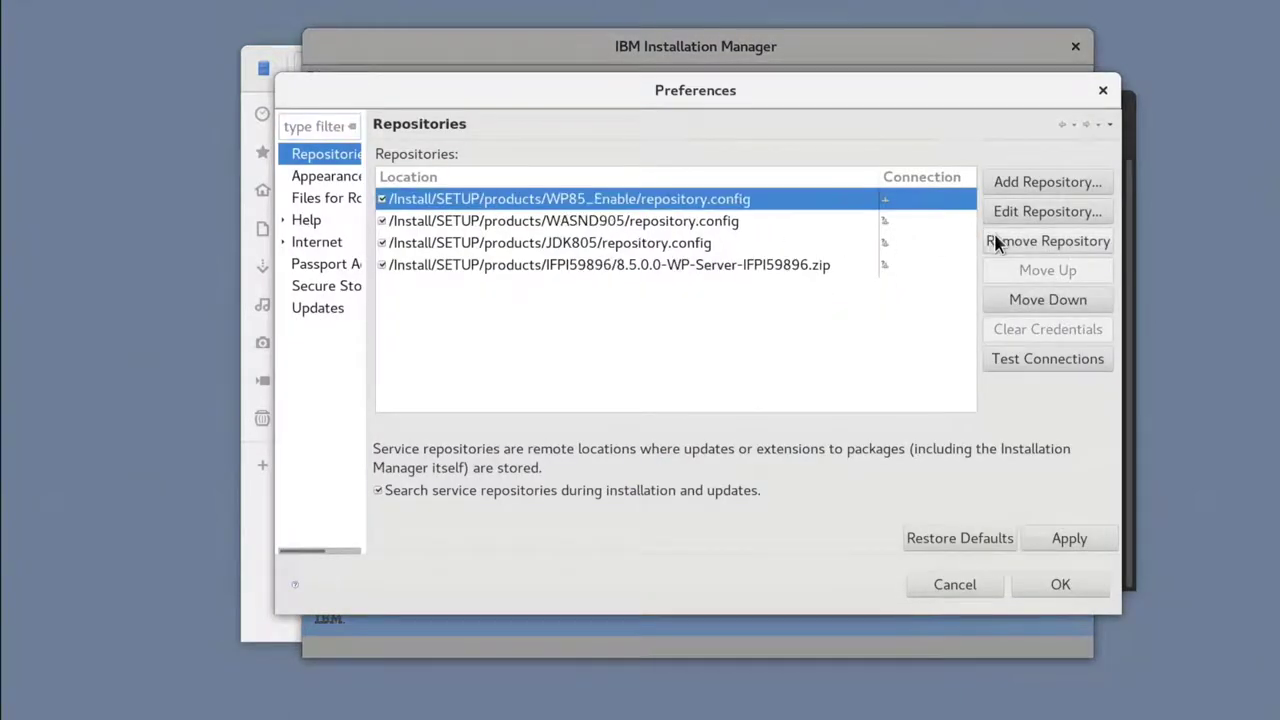
pyautogui.click(997, 241)
pyautogui.click(997, 241)
pyautogui.click(997, 241)
pyautogui.click(997, 241)
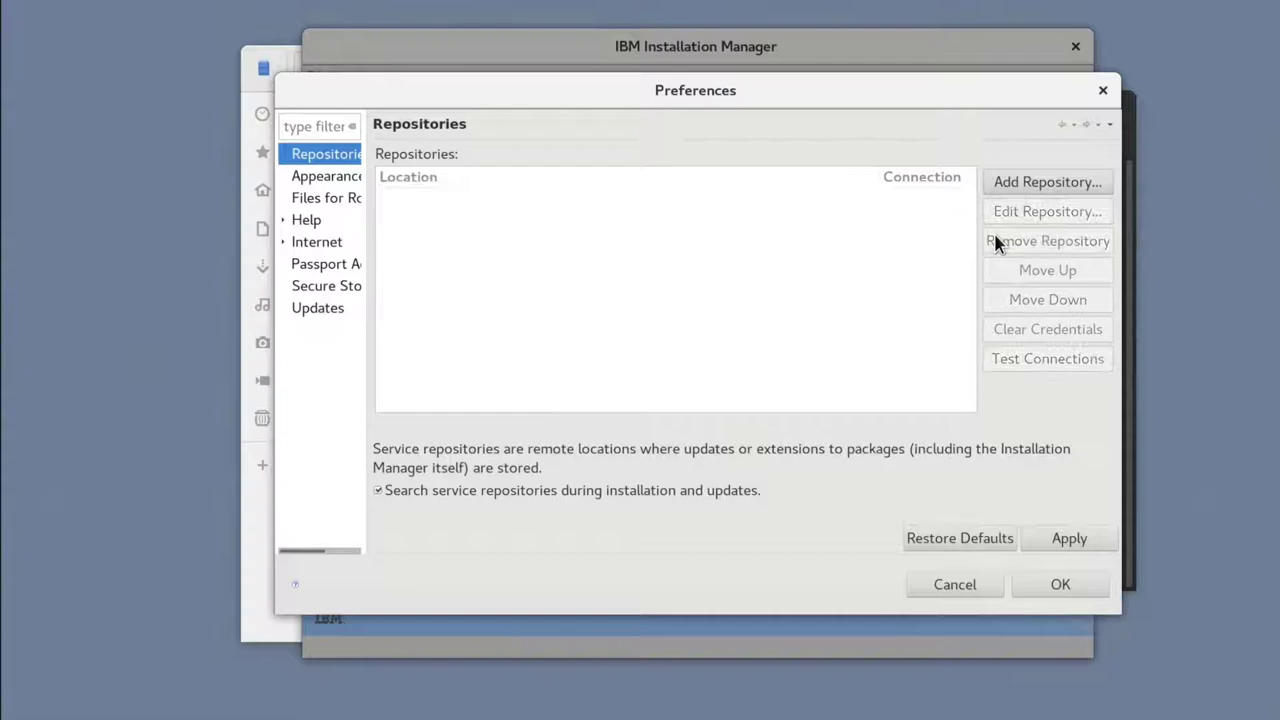
# Step: Add /Install/CF18/repository.config as a repository, then apply and save the preferences
pyautogui.click(1029, 186)
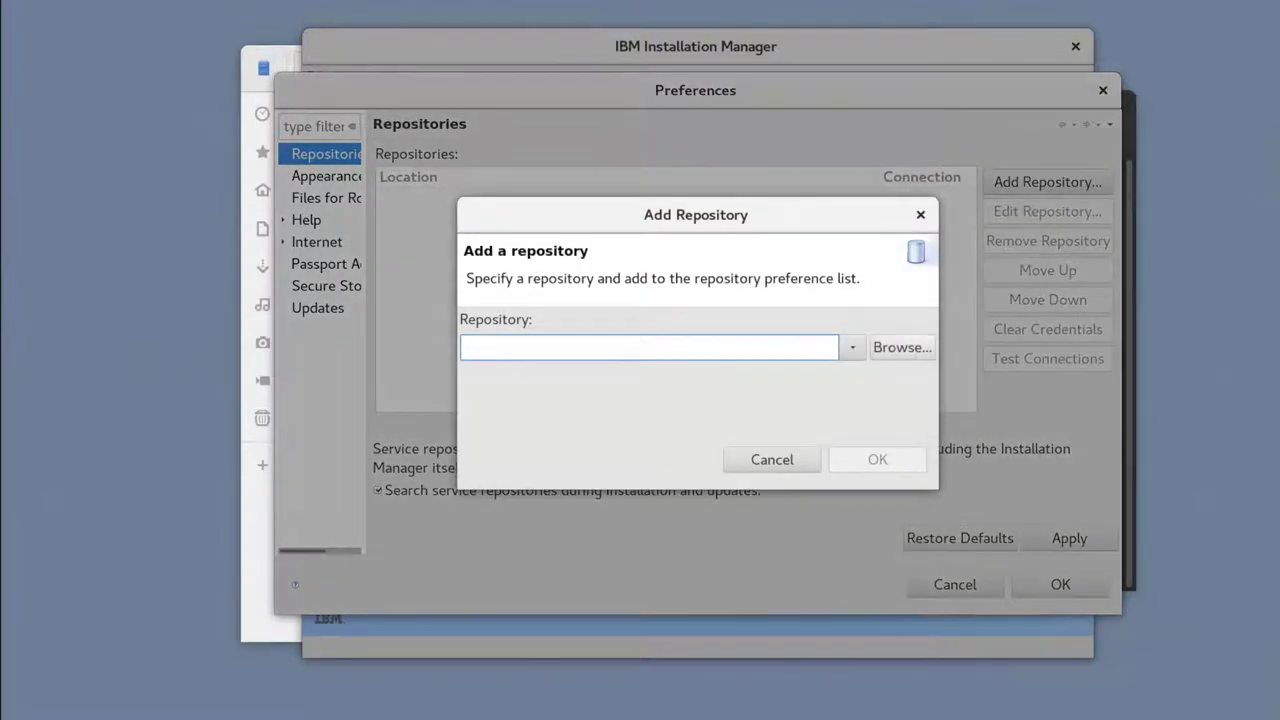
pyautogui.click(895, 347)
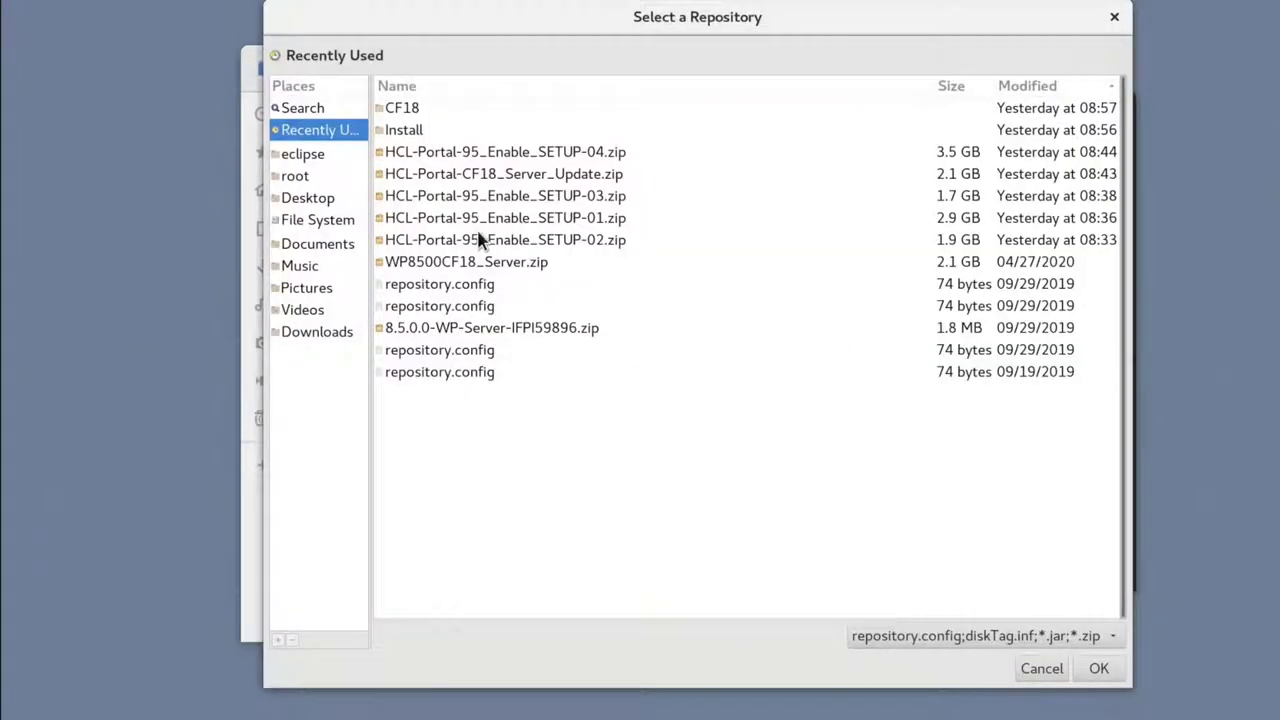
pyautogui.doubleClick(420, 138)
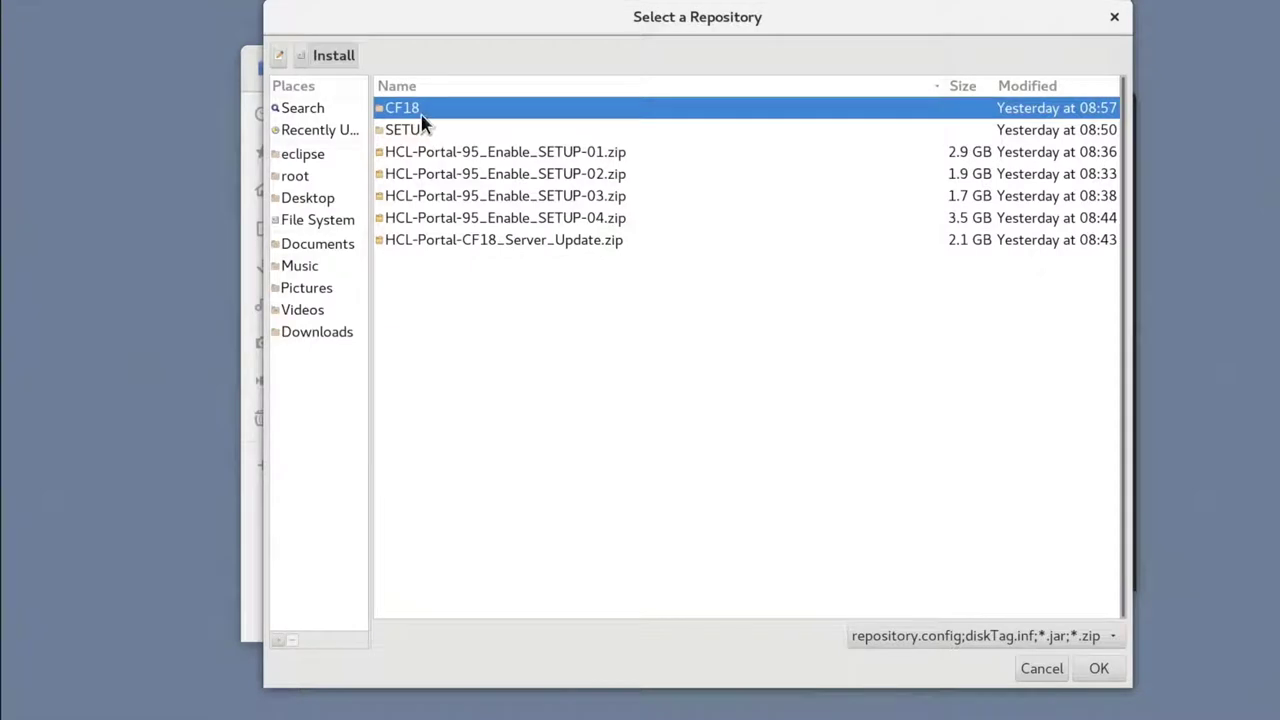
pyautogui.doubleClick(421, 110)
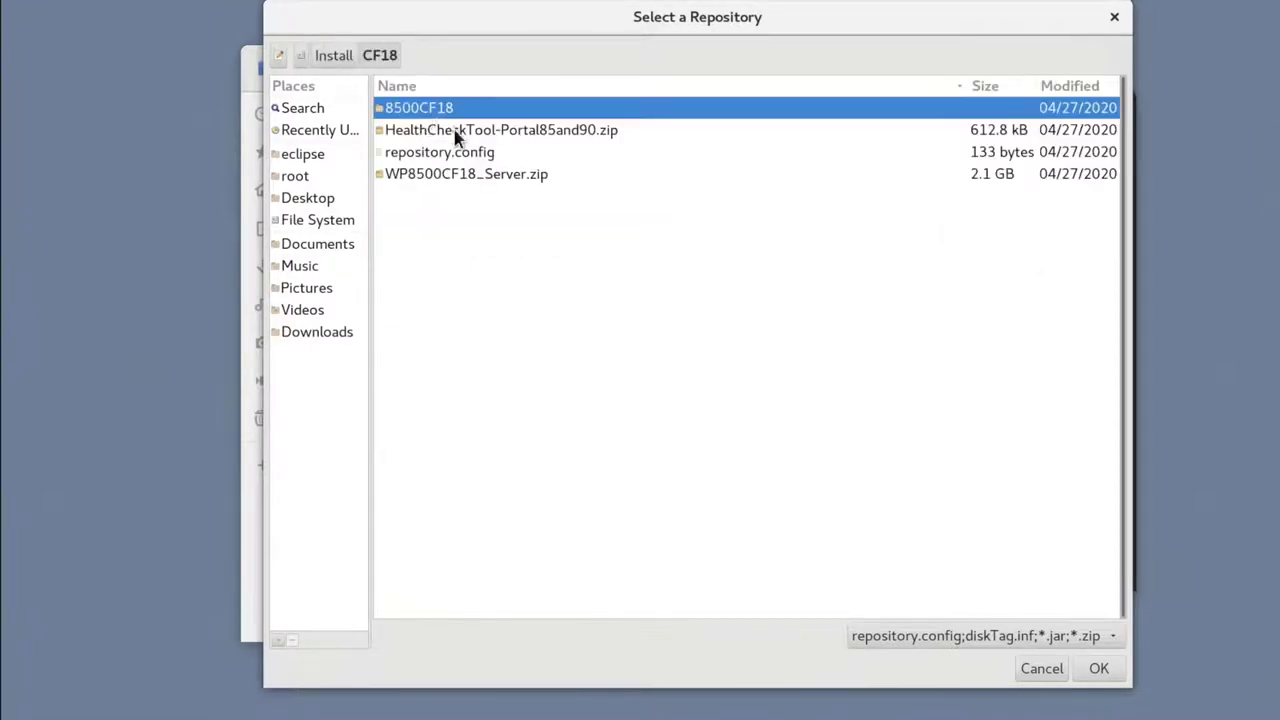
pyautogui.doubleClick(462, 155)
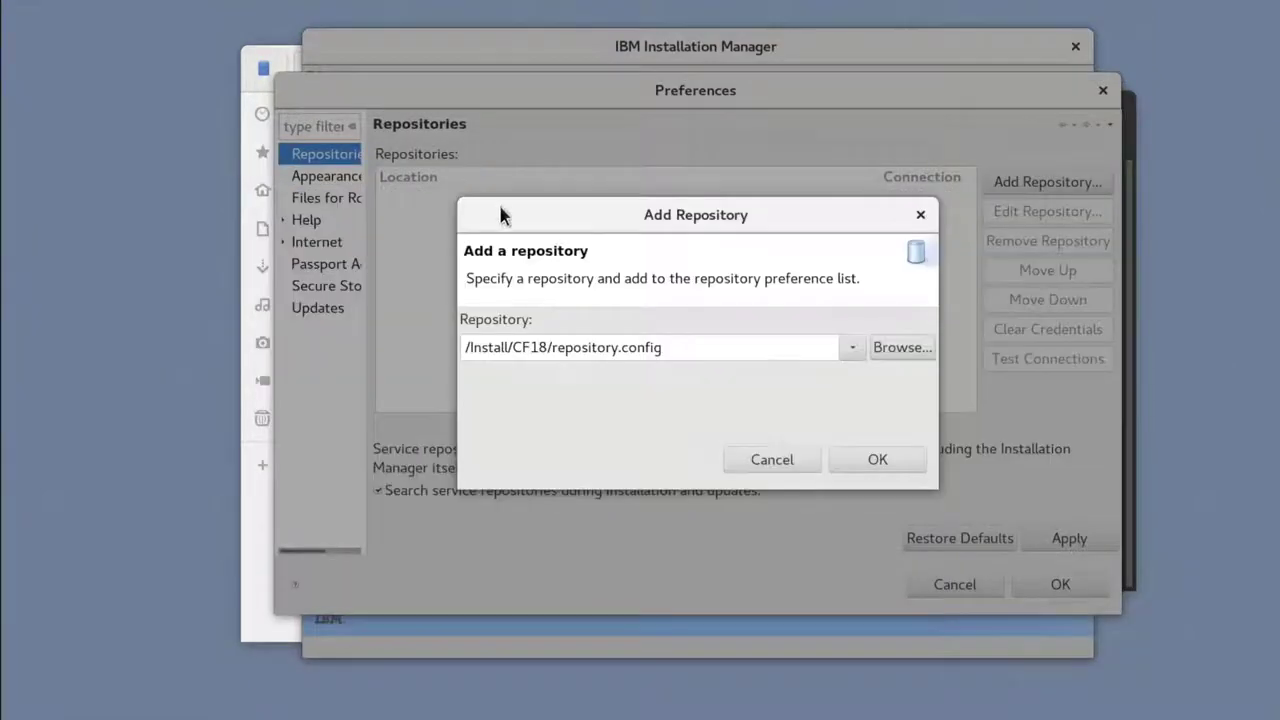
pyautogui.click(860, 457)
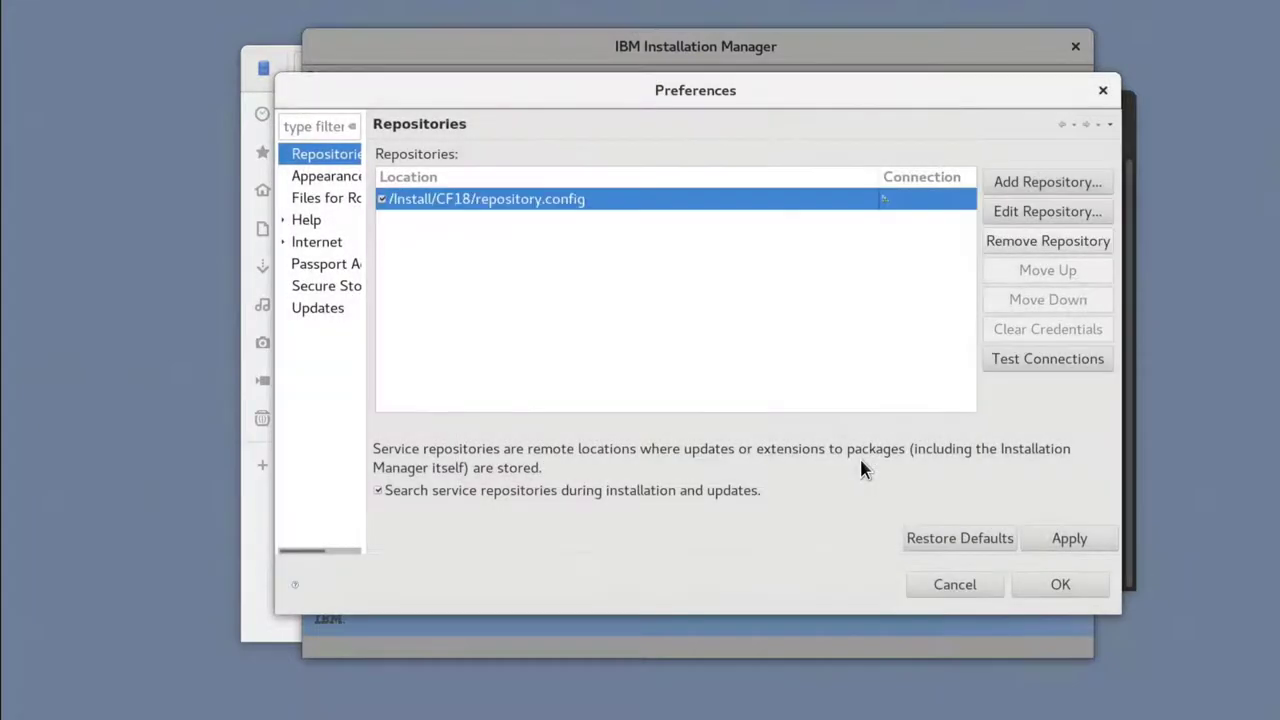
pyautogui.click(1043, 535)
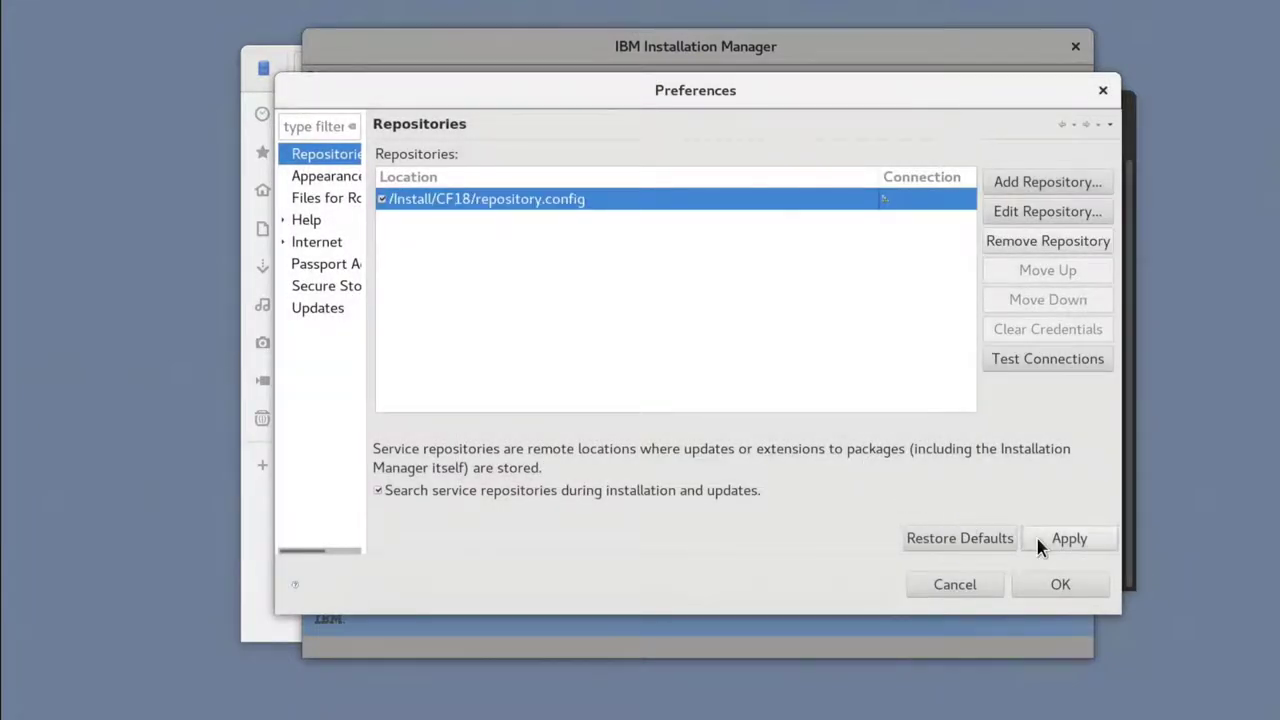
pyautogui.click(1052, 588)
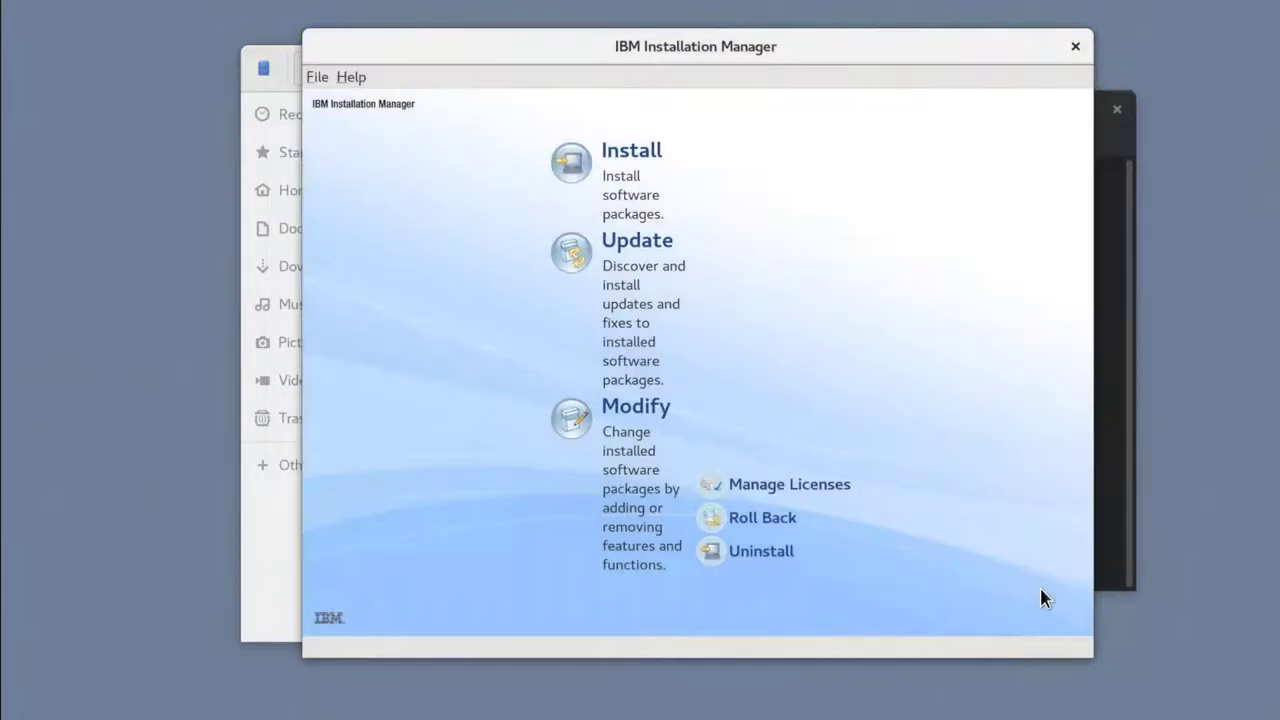
# Step: Update the Portal Server package group with CF18, accepting the license, and start the update
pyautogui.click(636, 244)
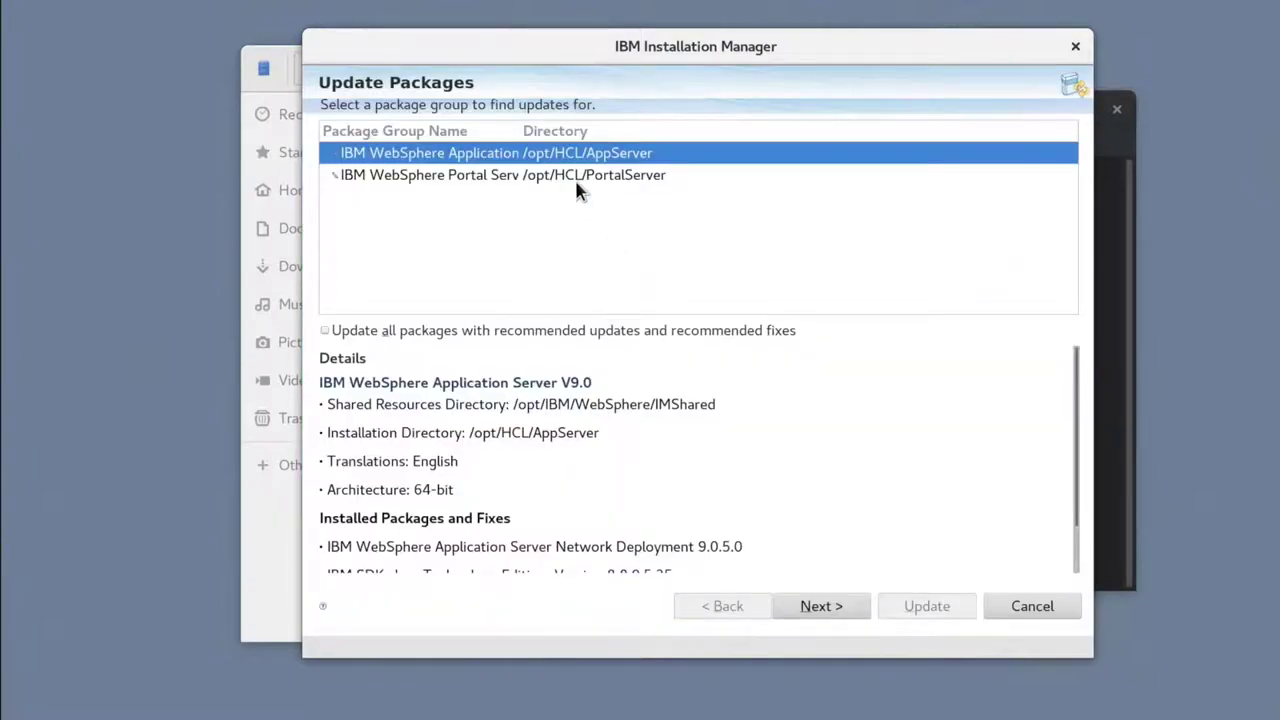
pyautogui.click(576, 178)
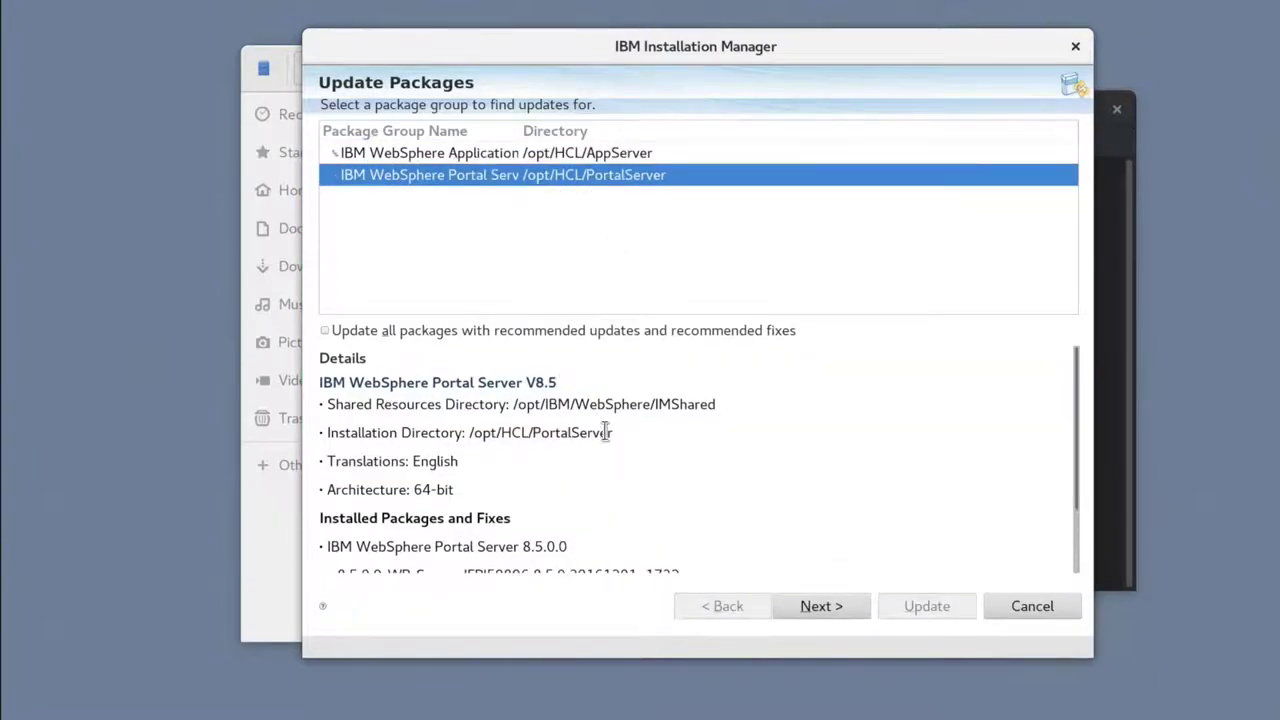
pyautogui.click(852, 609)
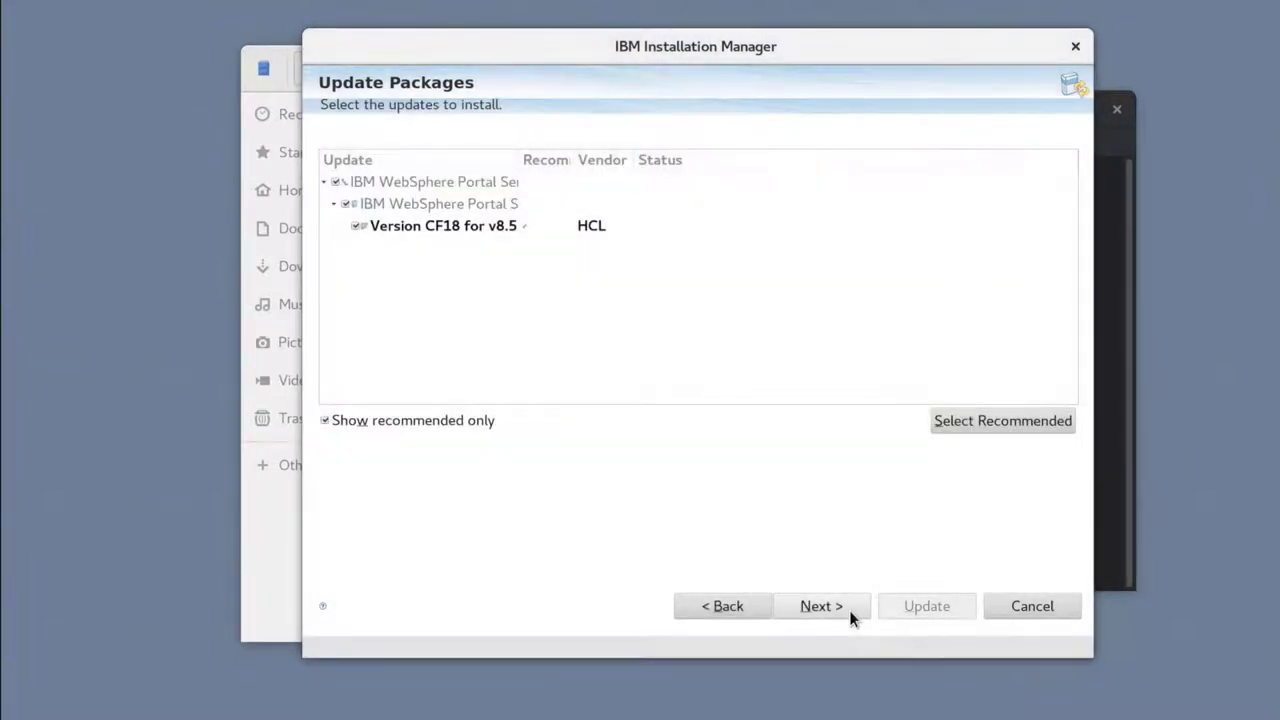
pyautogui.click(849, 608)
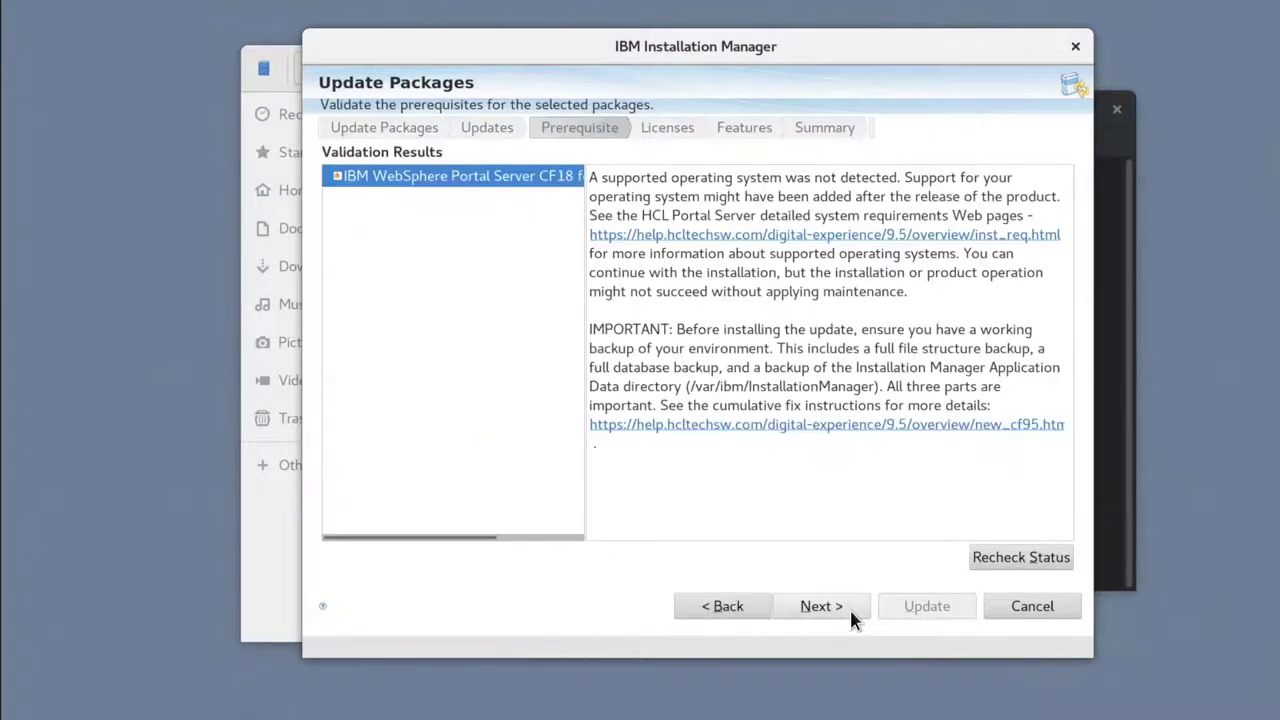
pyautogui.click(849, 607)
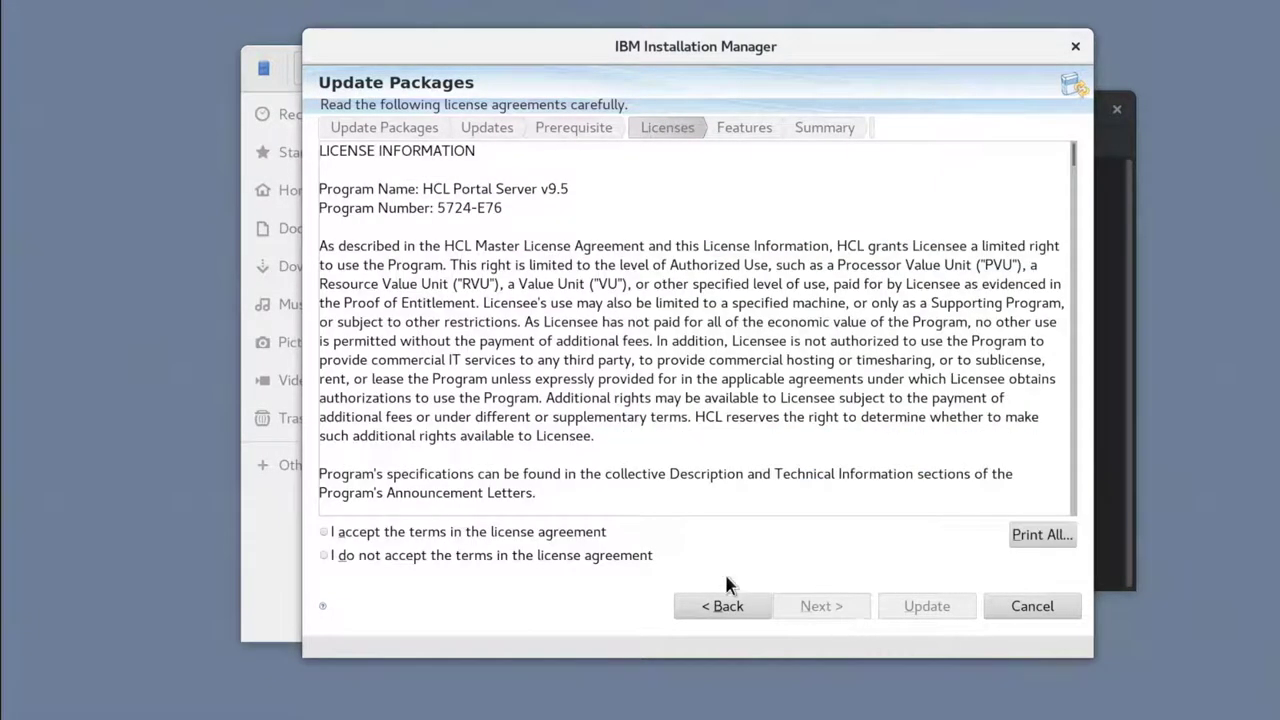
pyautogui.click(588, 534)
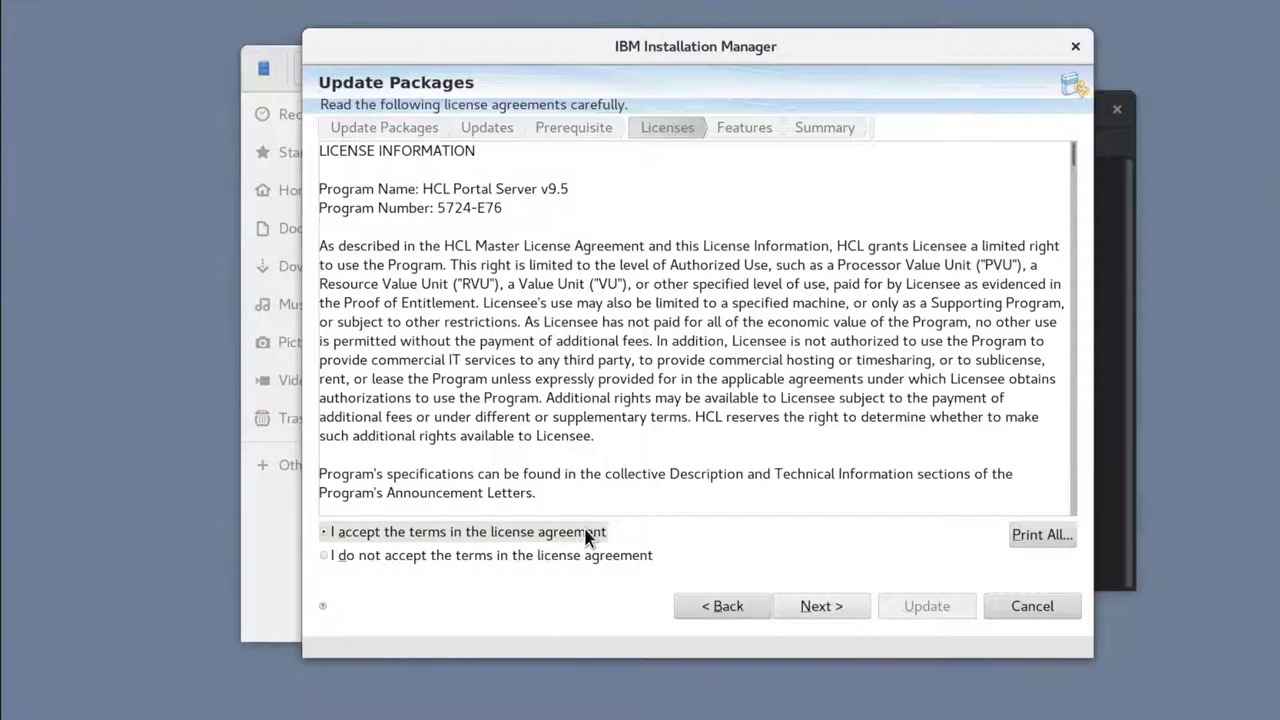
pyautogui.click(812, 606)
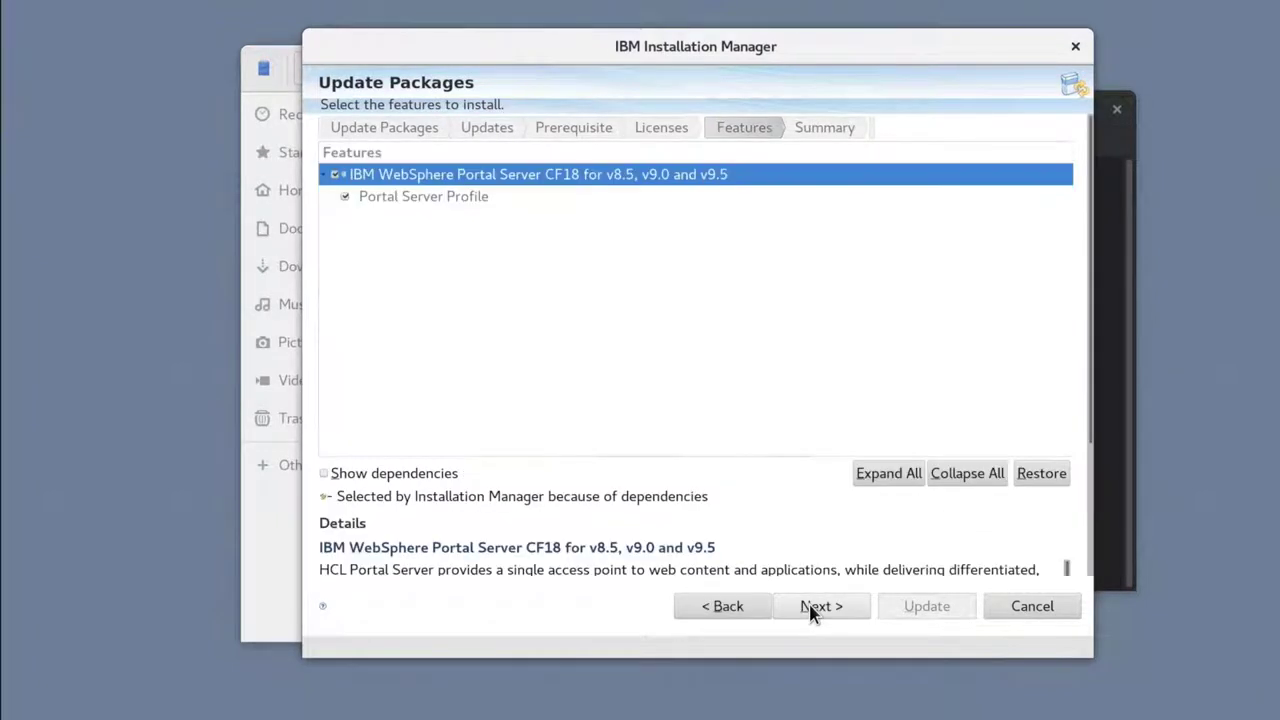
pyautogui.click(812, 606)
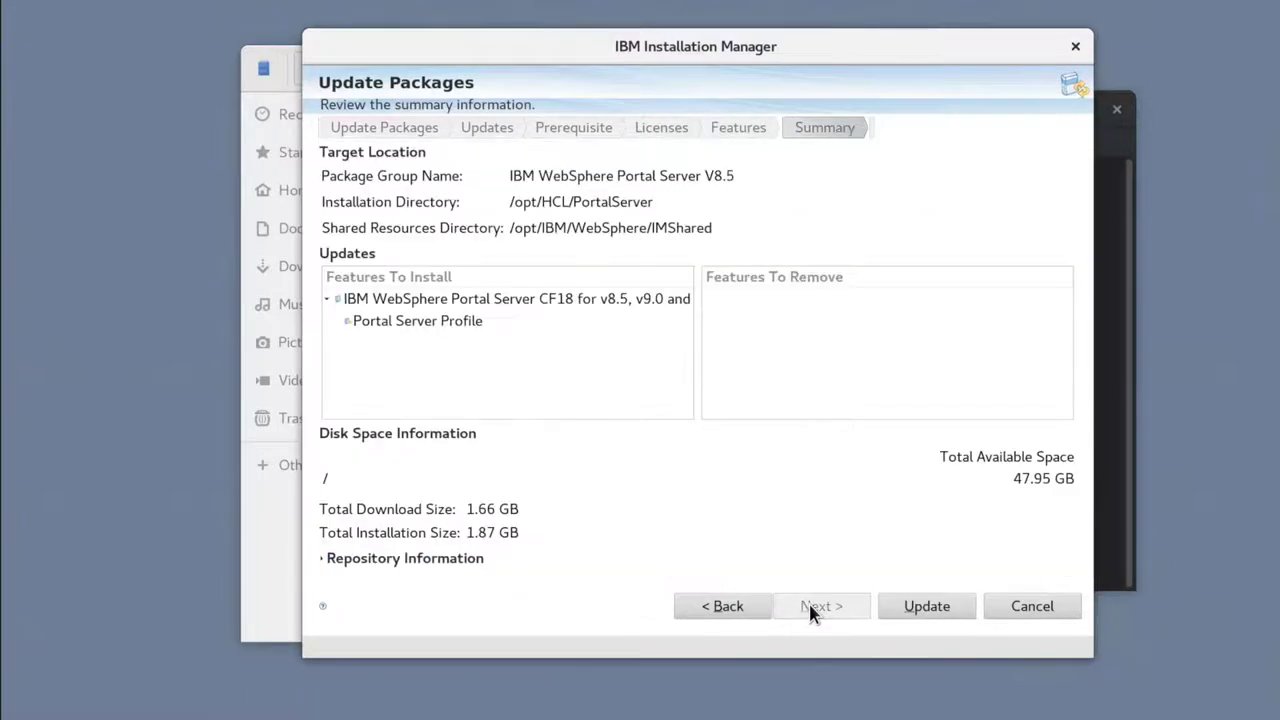
pyautogui.click(903, 608)
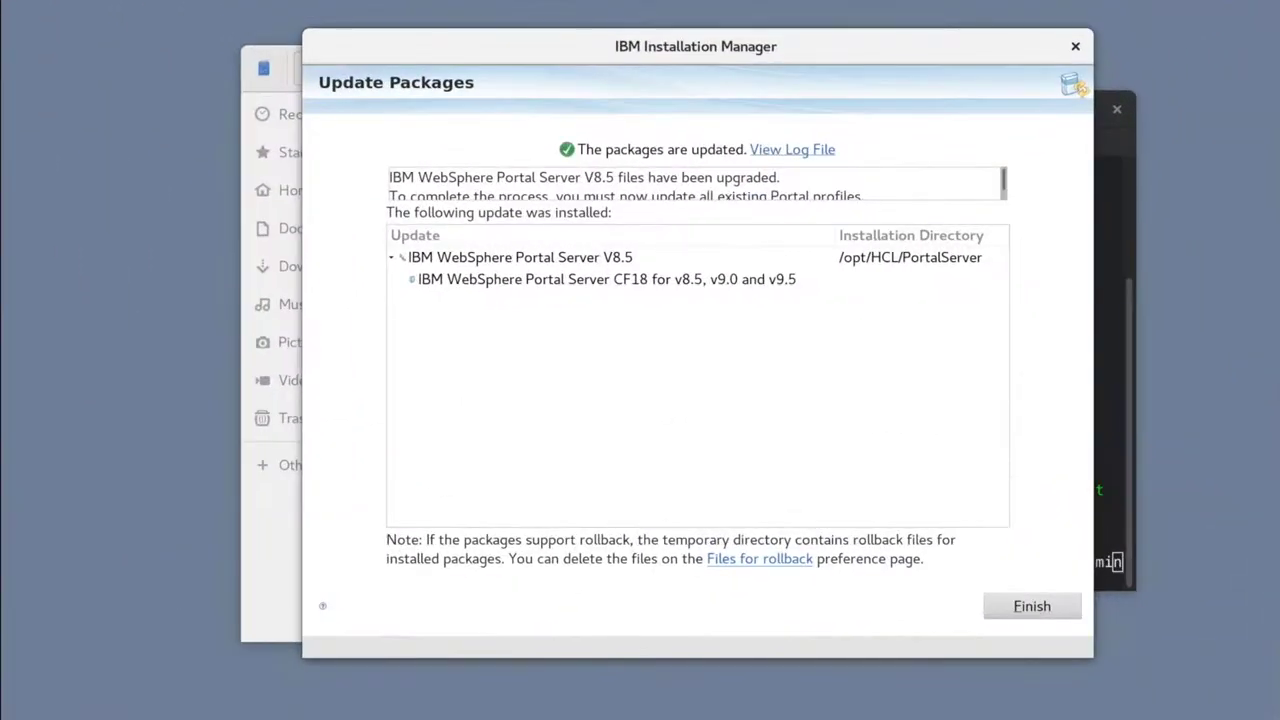
# Step: Finish the update wizard and run ./applyCF.sh in the terminal to update the profile
pyautogui.click(1015, 604)
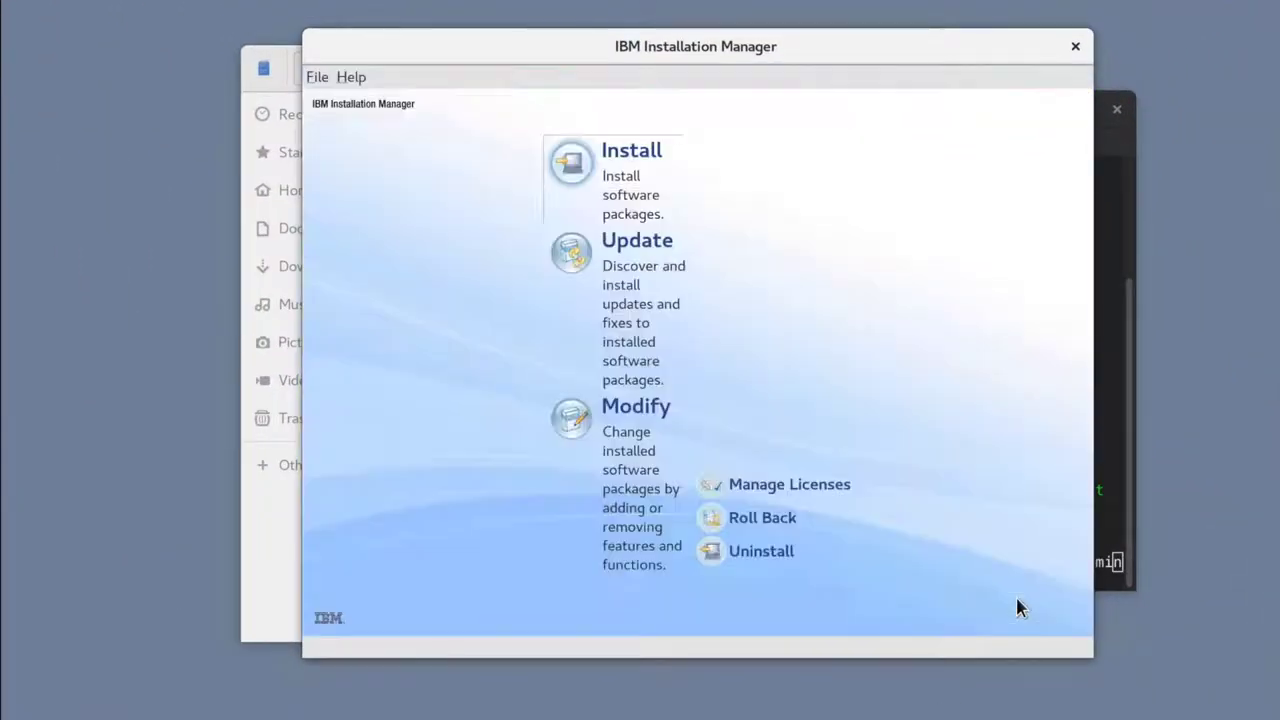
pyautogui.click(1126, 133)
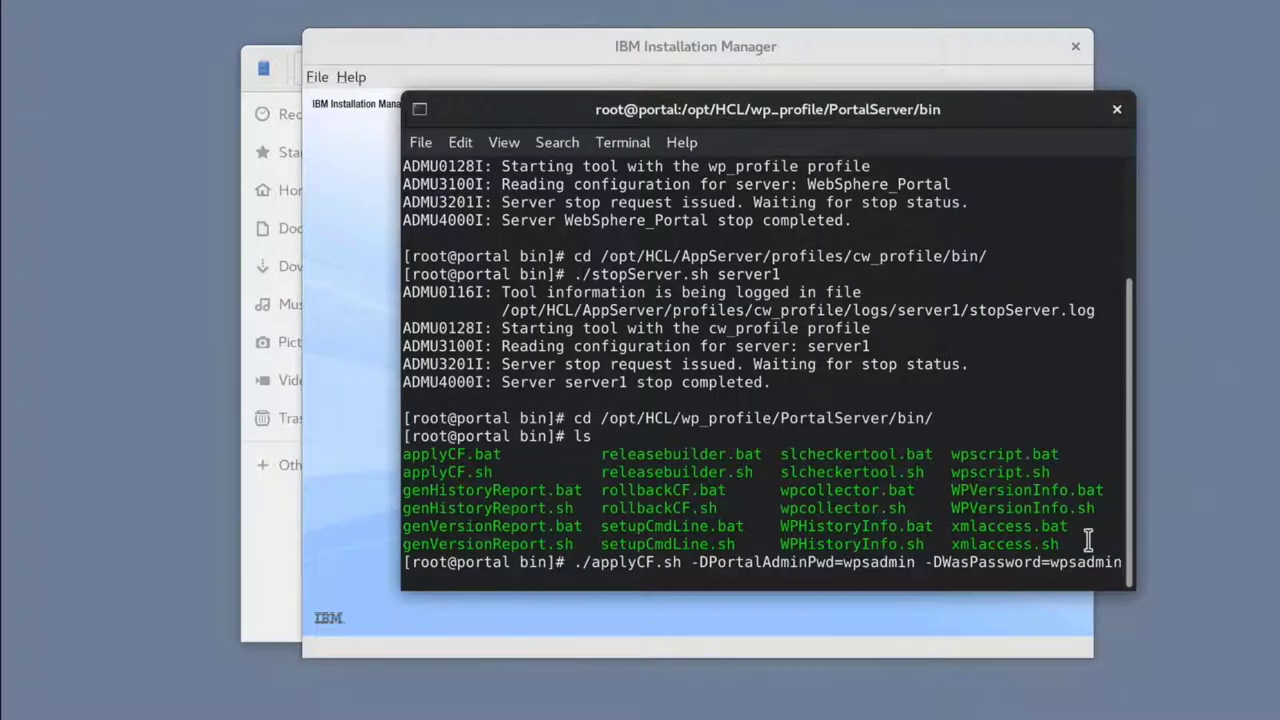
pyautogui.press('Return')
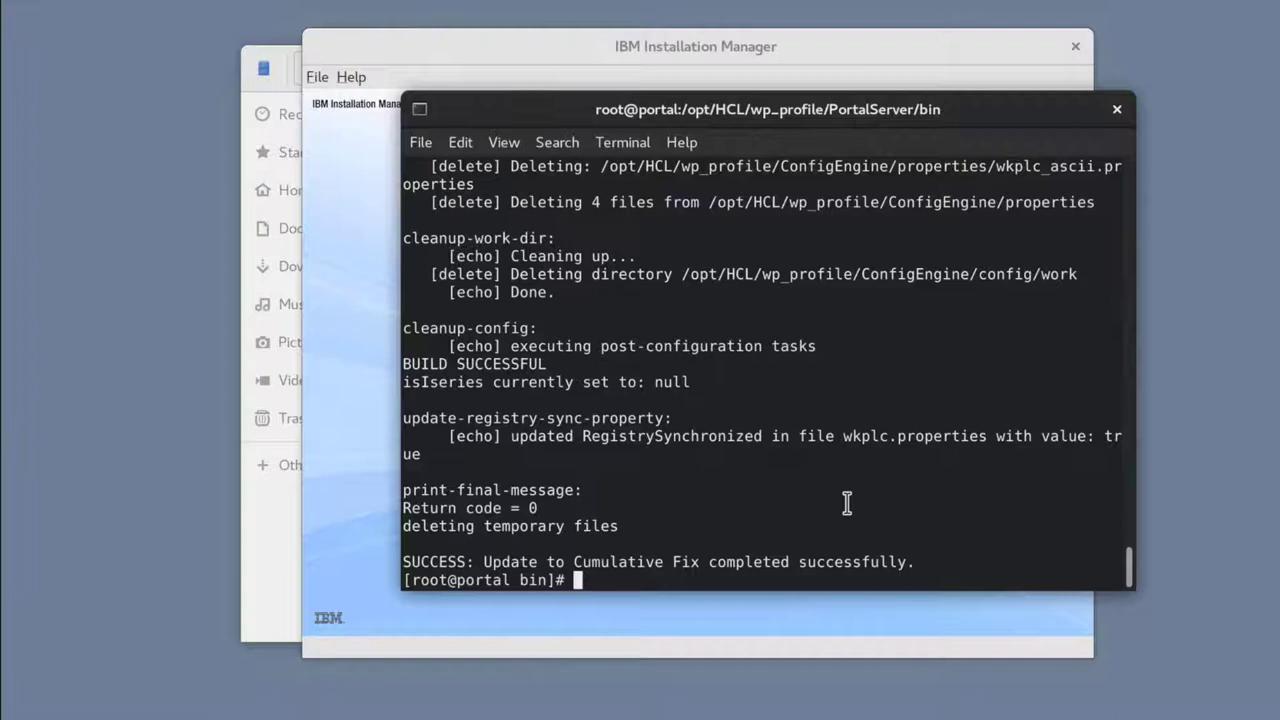
# Step: Stop WebSphere_Portal by running ./stopServer.sh from /opt/HCL/wp_profile/bin/
pyautogui.write('cd /opt/HCL/wp_profile/bin/')
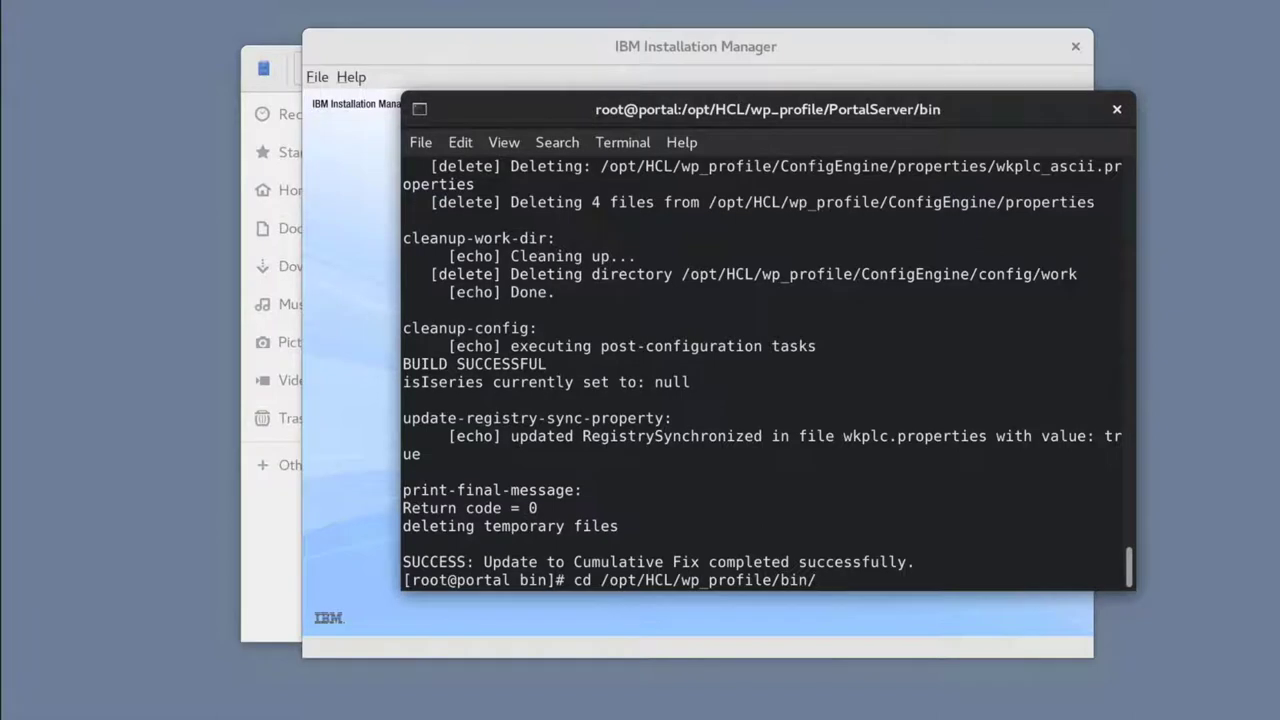
pyautogui.press('Return')
pyautogui.write('./stop')
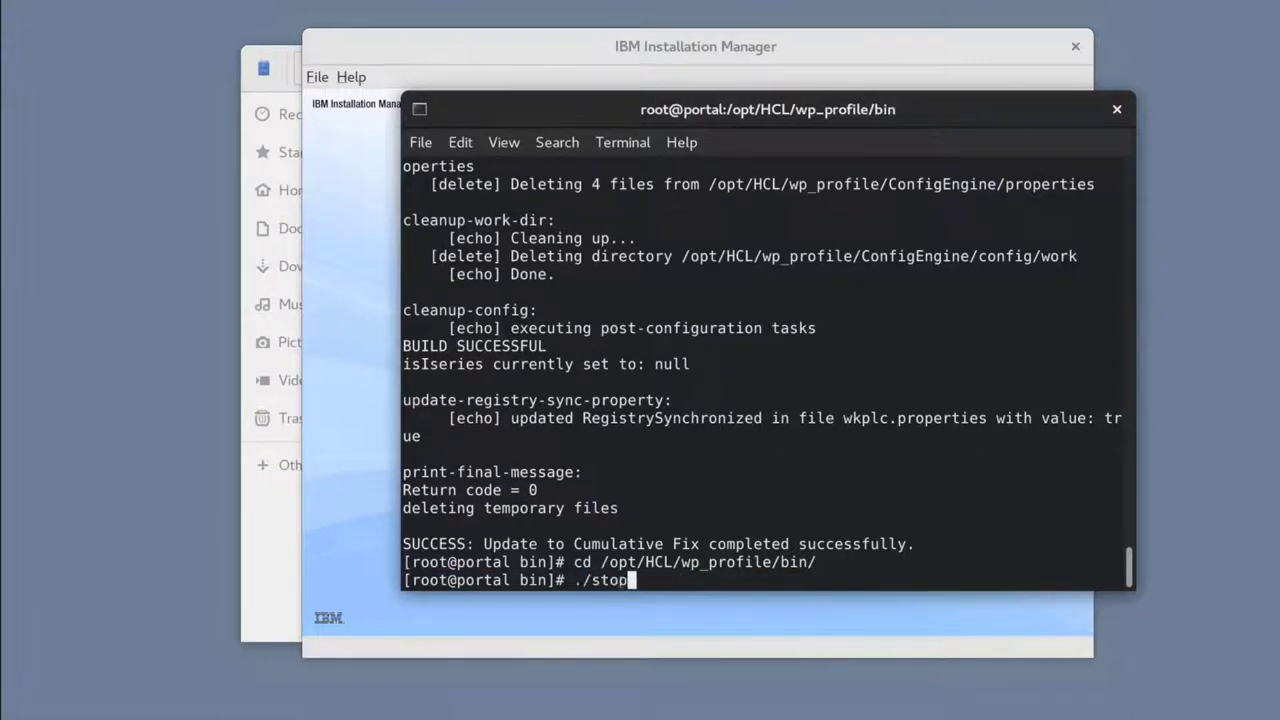
pyautogui.press('Tab')
pyautogui.write('WebSphere')
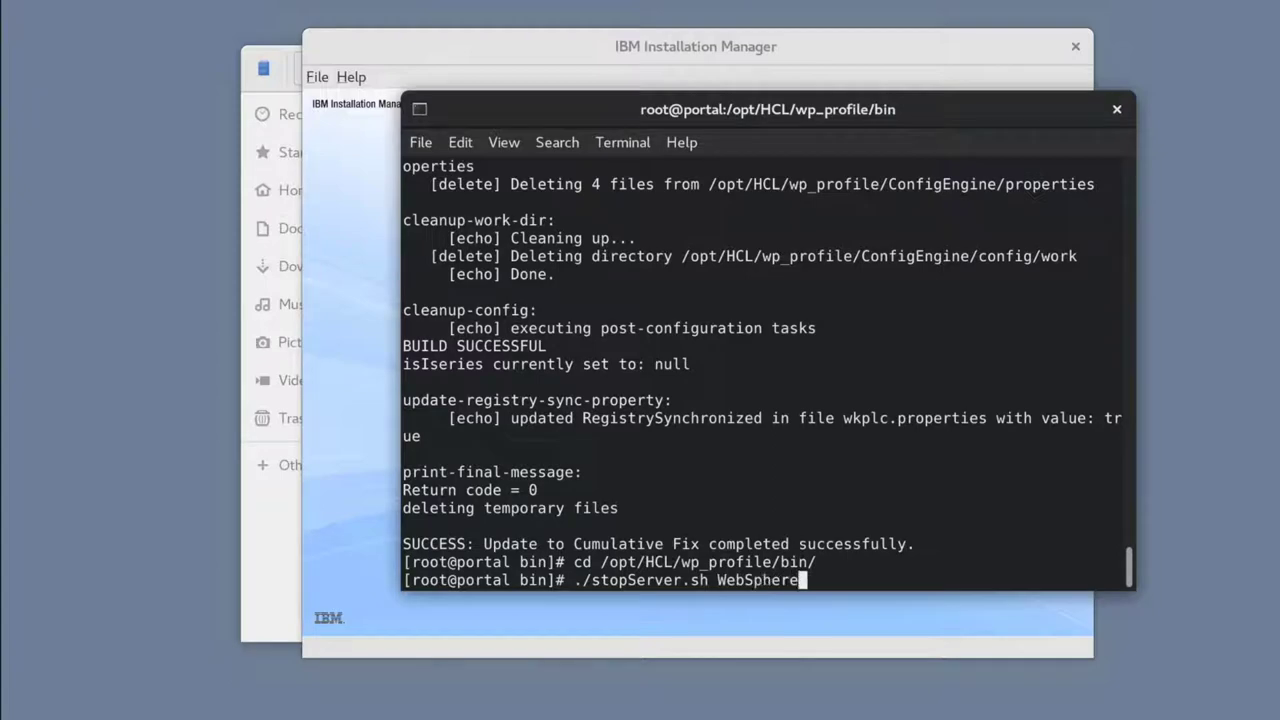
pyautogui.write('_Porta')
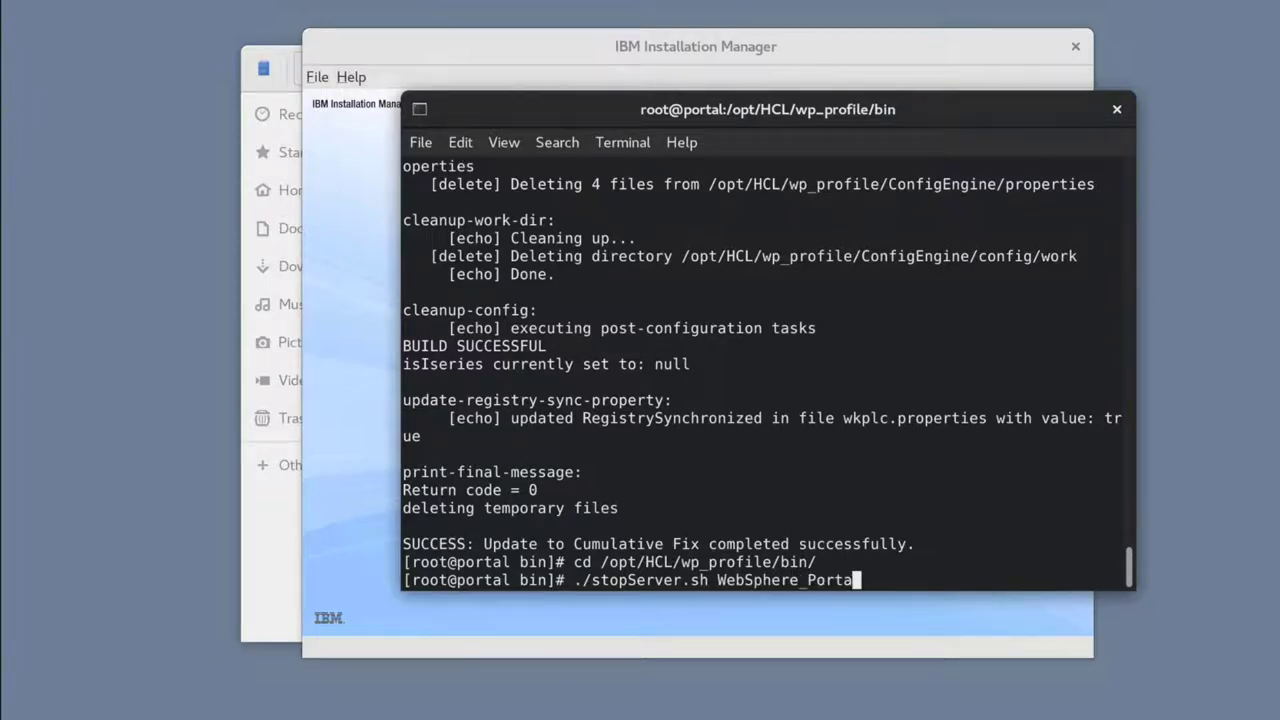
pyautogui.write('l')
pyautogui.press('Return')
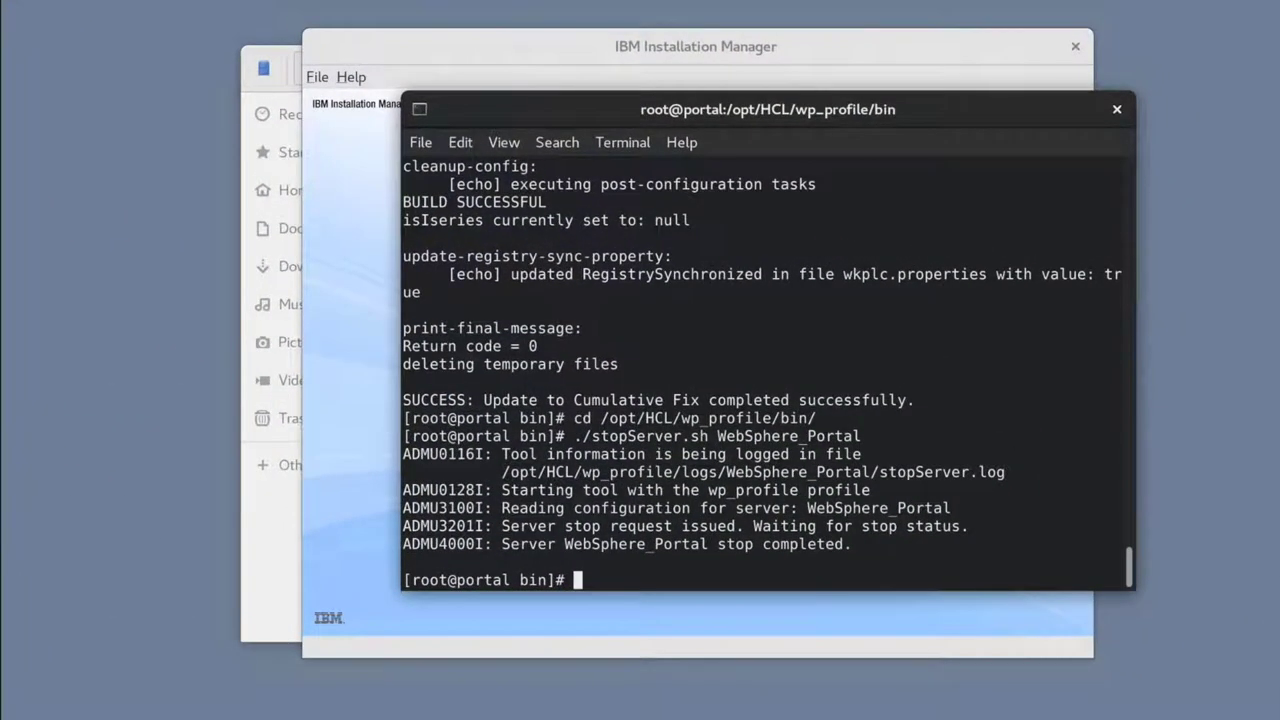
# Step: Open the repository preferences and remove the CF18 repository entry
pyautogui.click(817, 40)
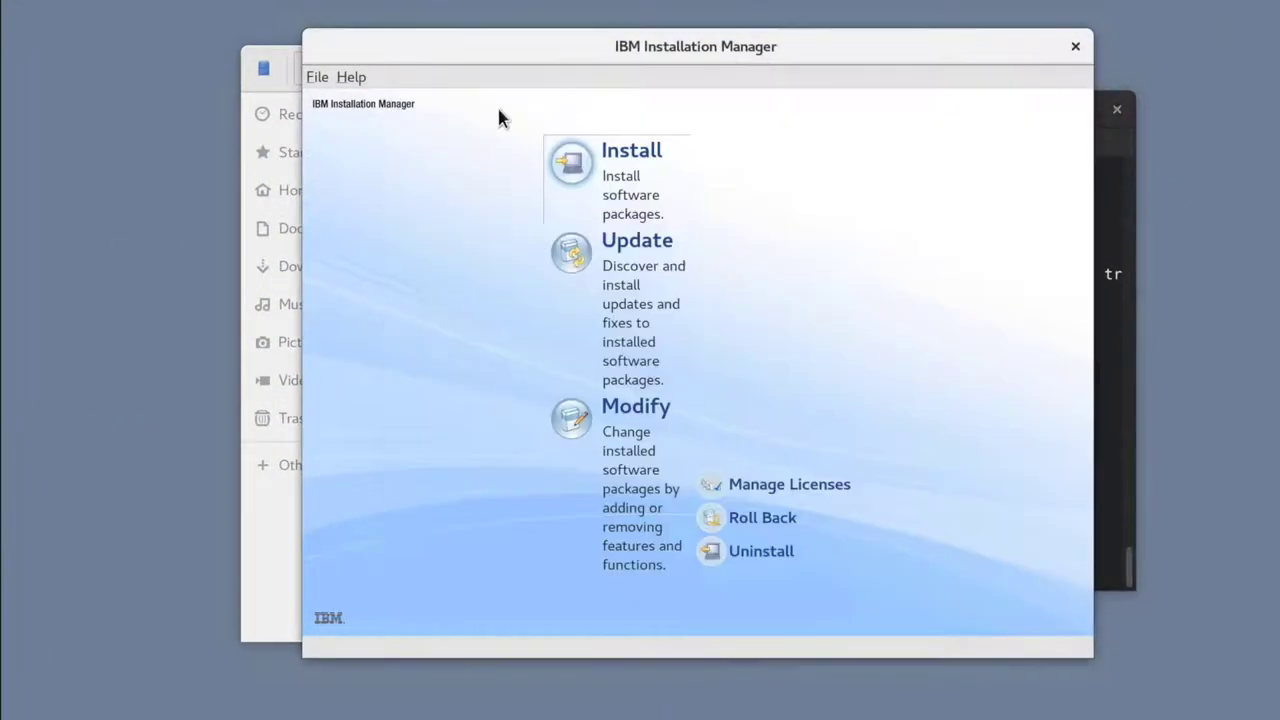
pyautogui.click(318, 80)
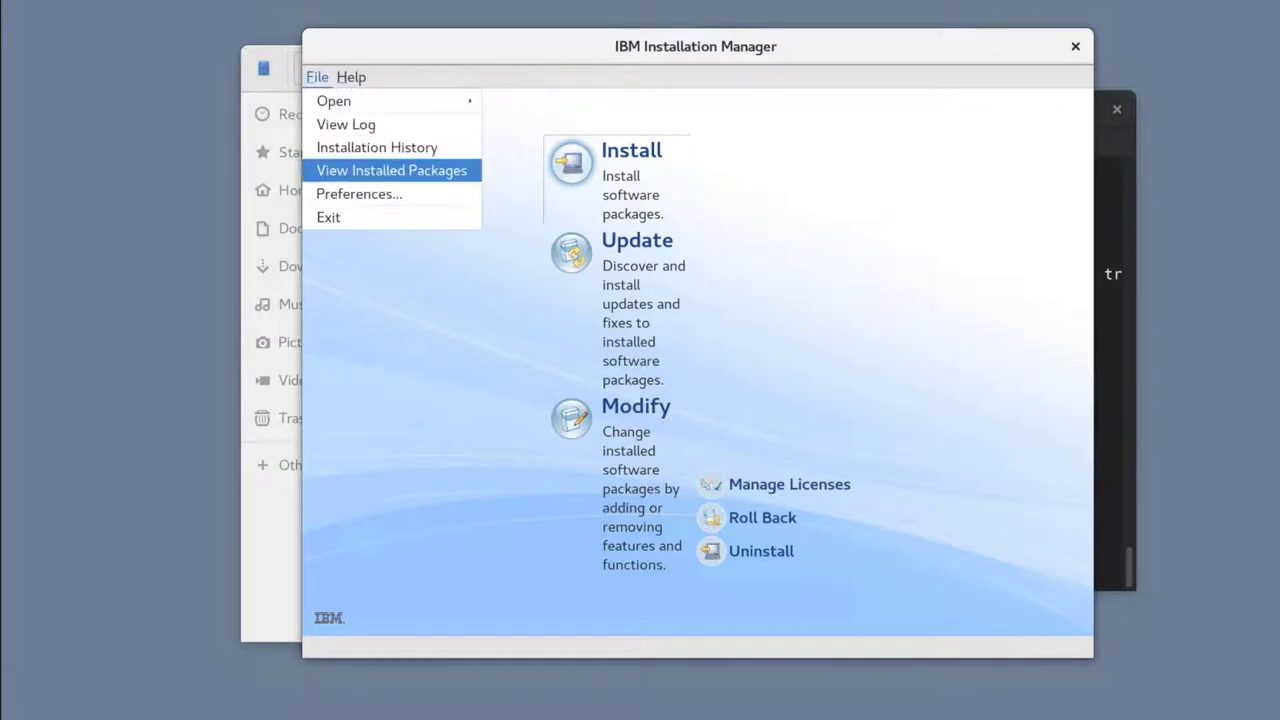
pyautogui.click(369, 193)
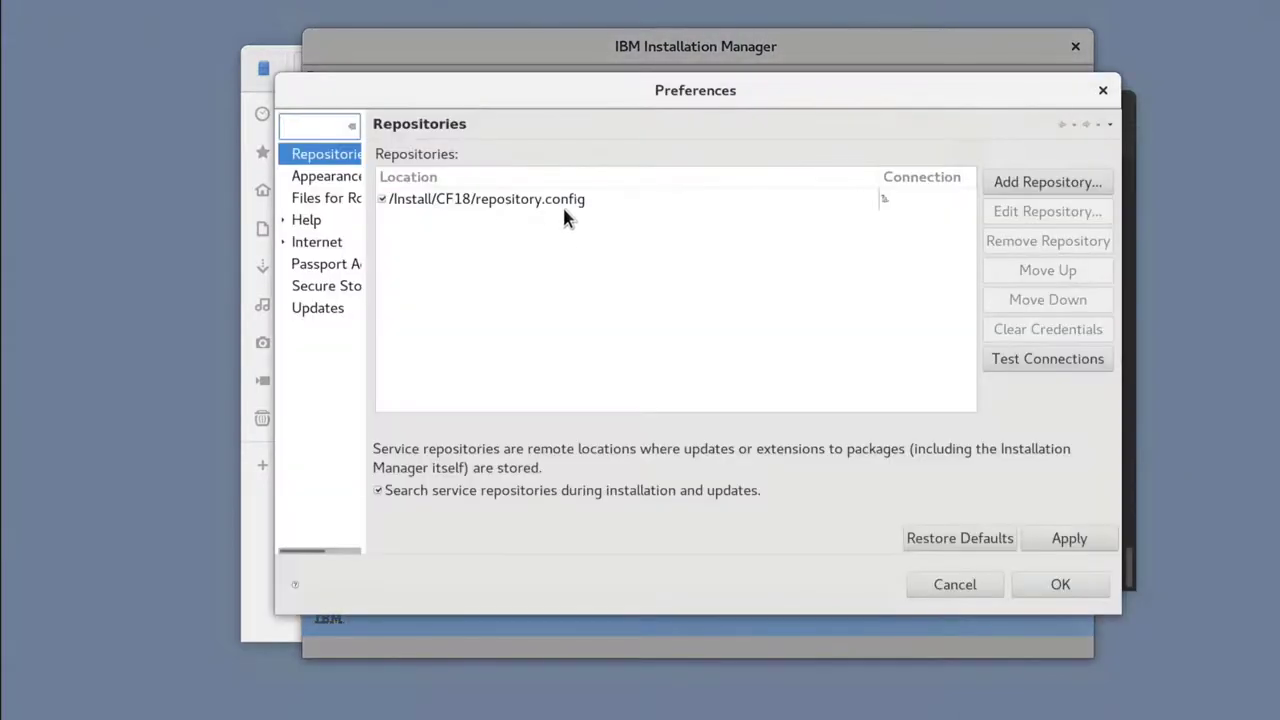
pyautogui.click(563, 205)
pyautogui.click(995, 241)
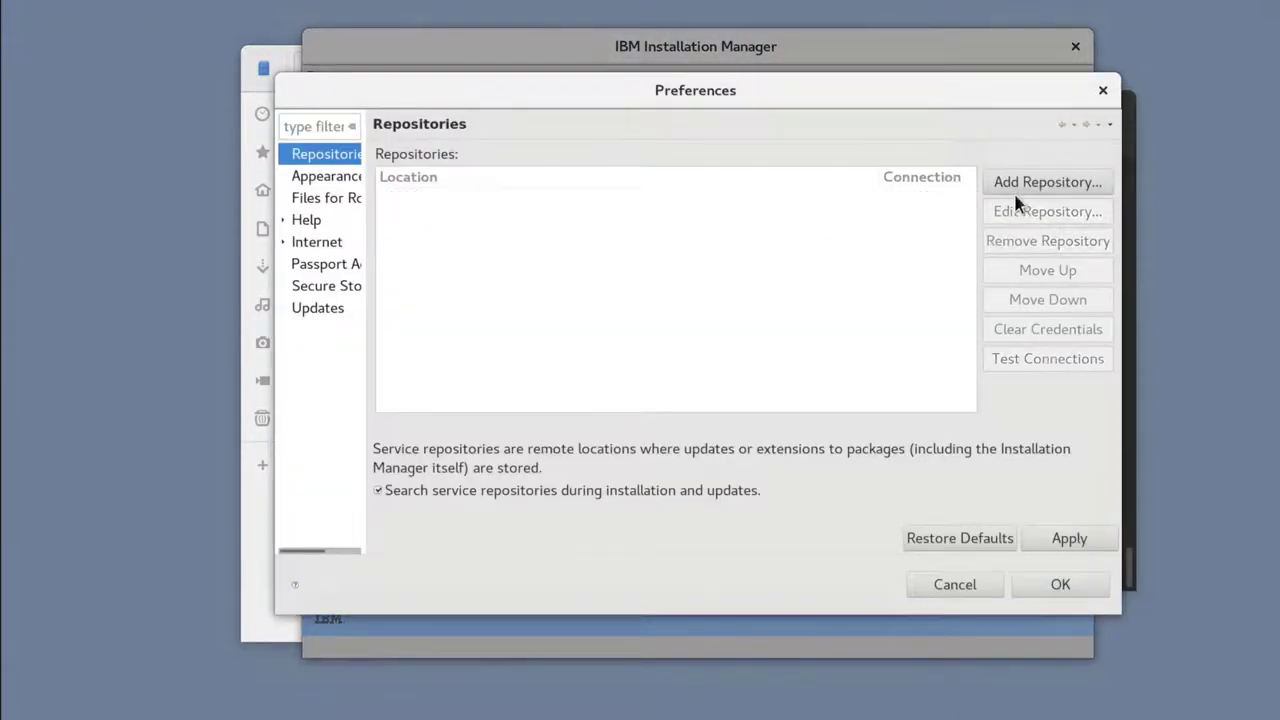
# Step: Add /Install/SETUP/products/WP95_Server/repository.config as a repository
pyautogui.click(1019, 182)
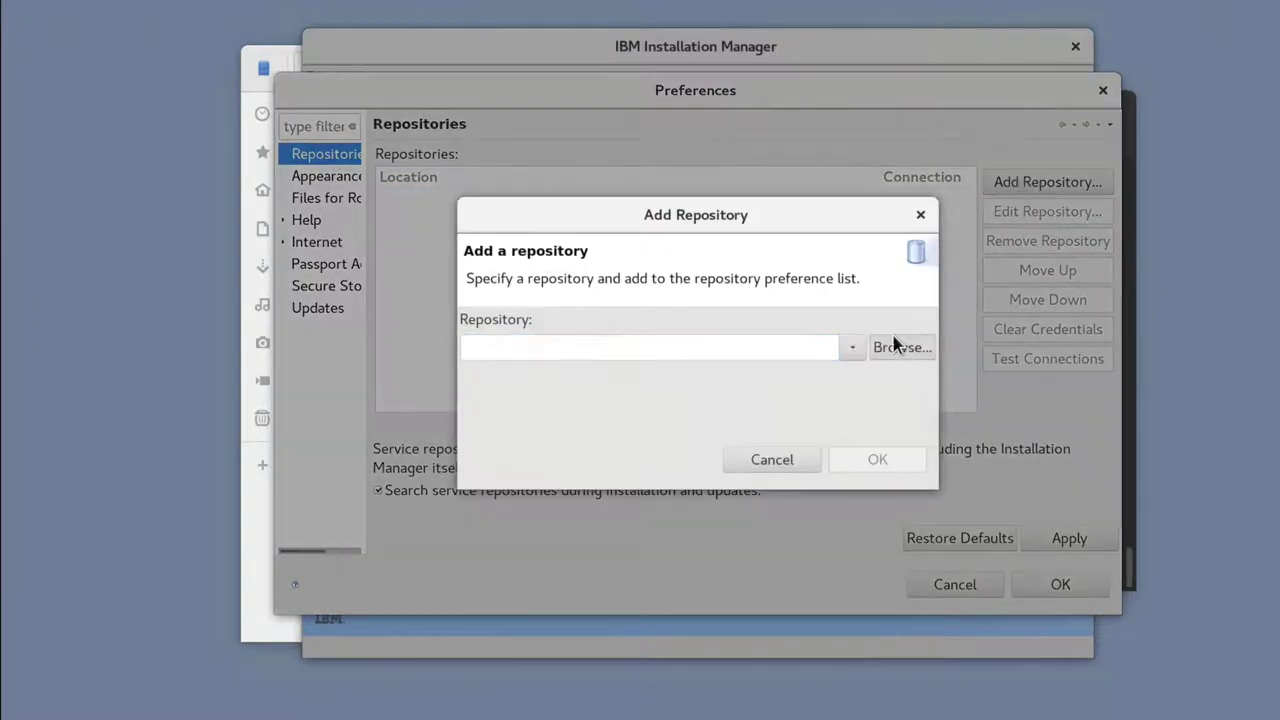
pyautogui.click(893, 343)
pyautogui.doubleClick(437, 129)
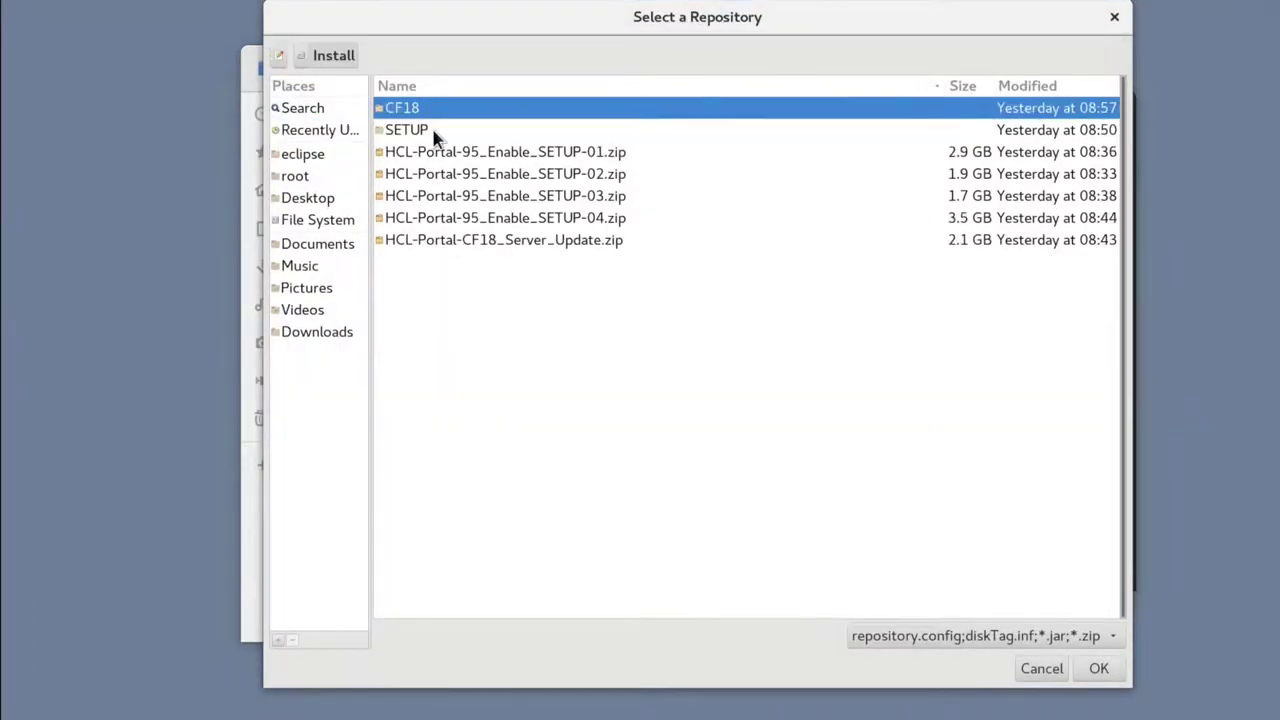
pyautogui.doubleClick(424, 137)
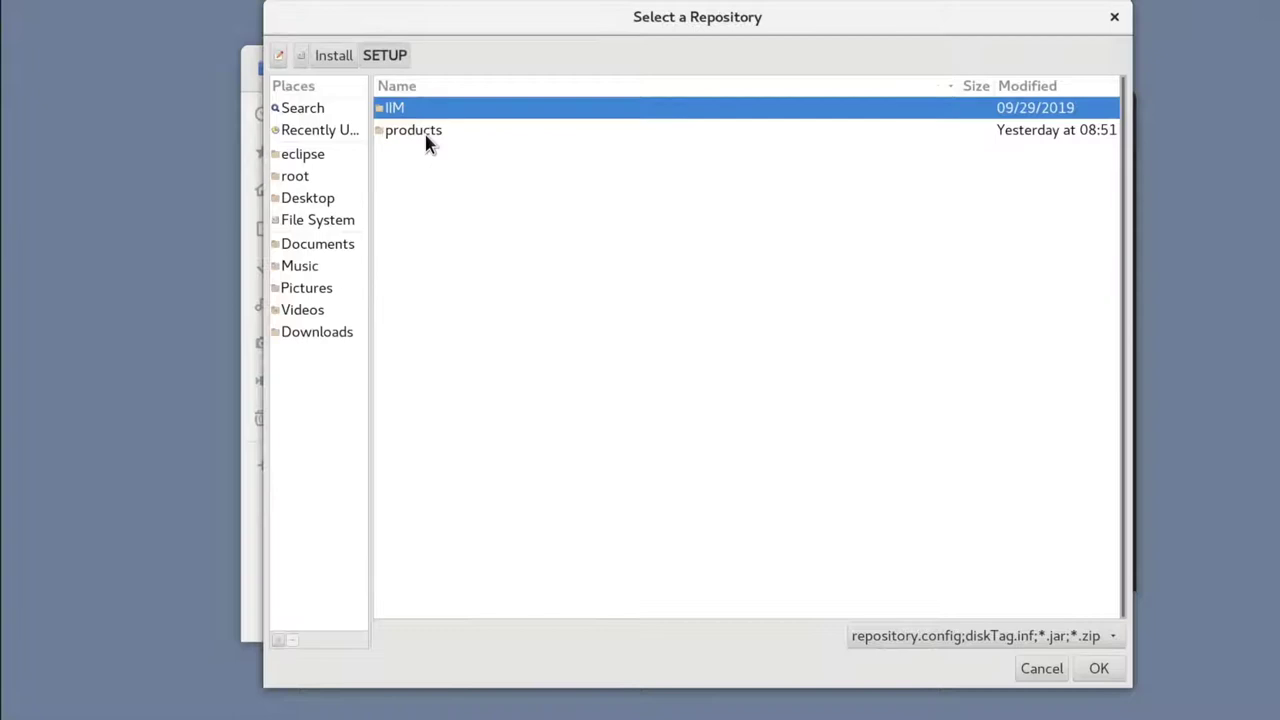
pyautogui.doubleClick(424, 137)
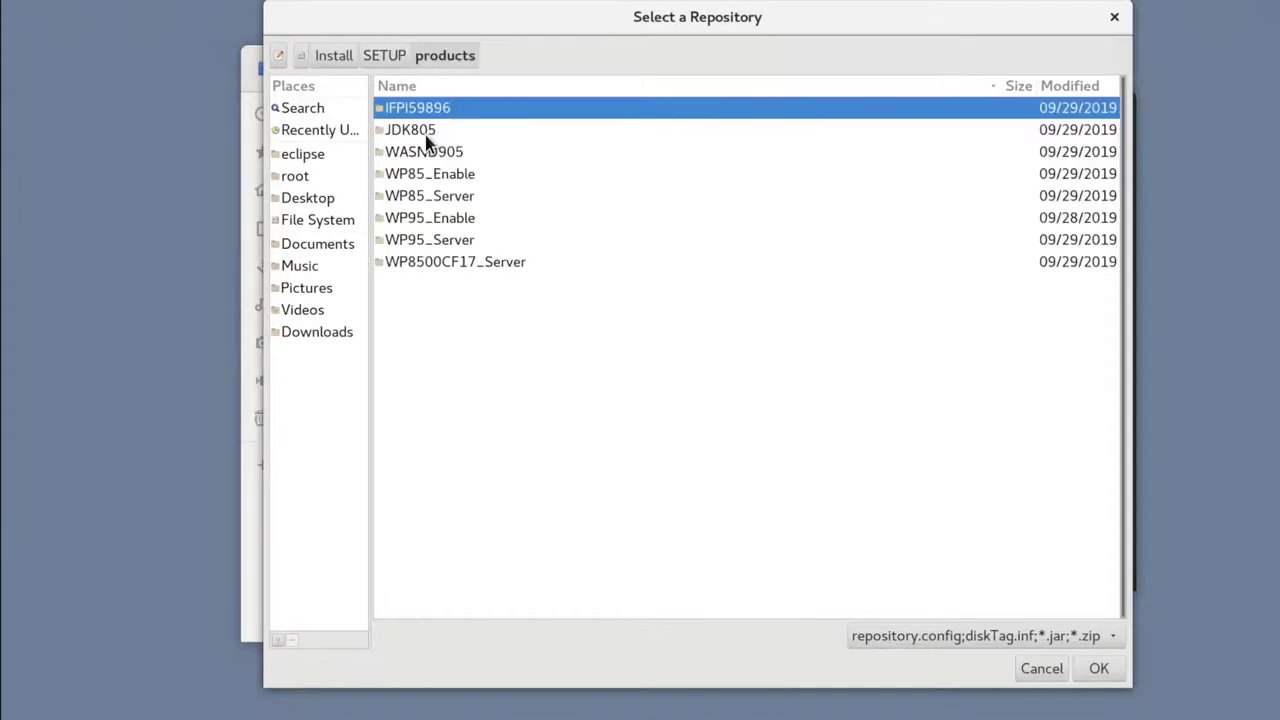
pyautogui.doubleClick(465, 242)
pyautogui.doubleClick(432, 220)
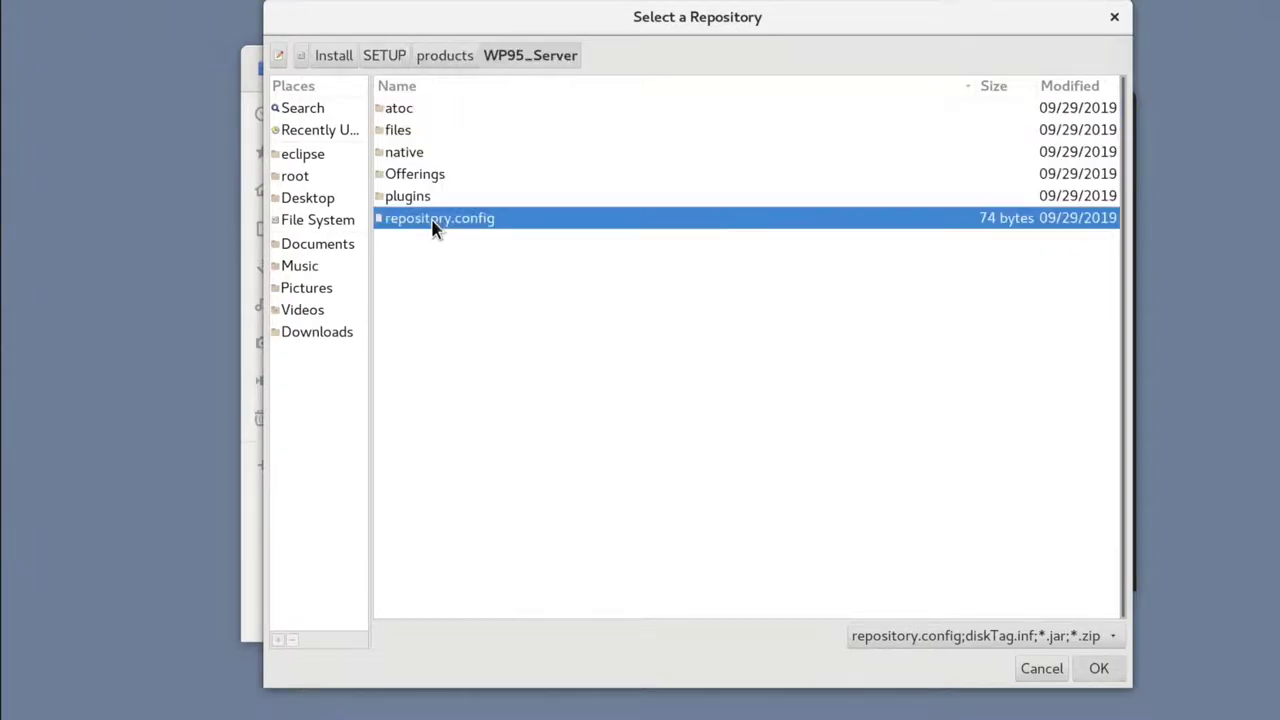
pyautogui.click(855, 462)
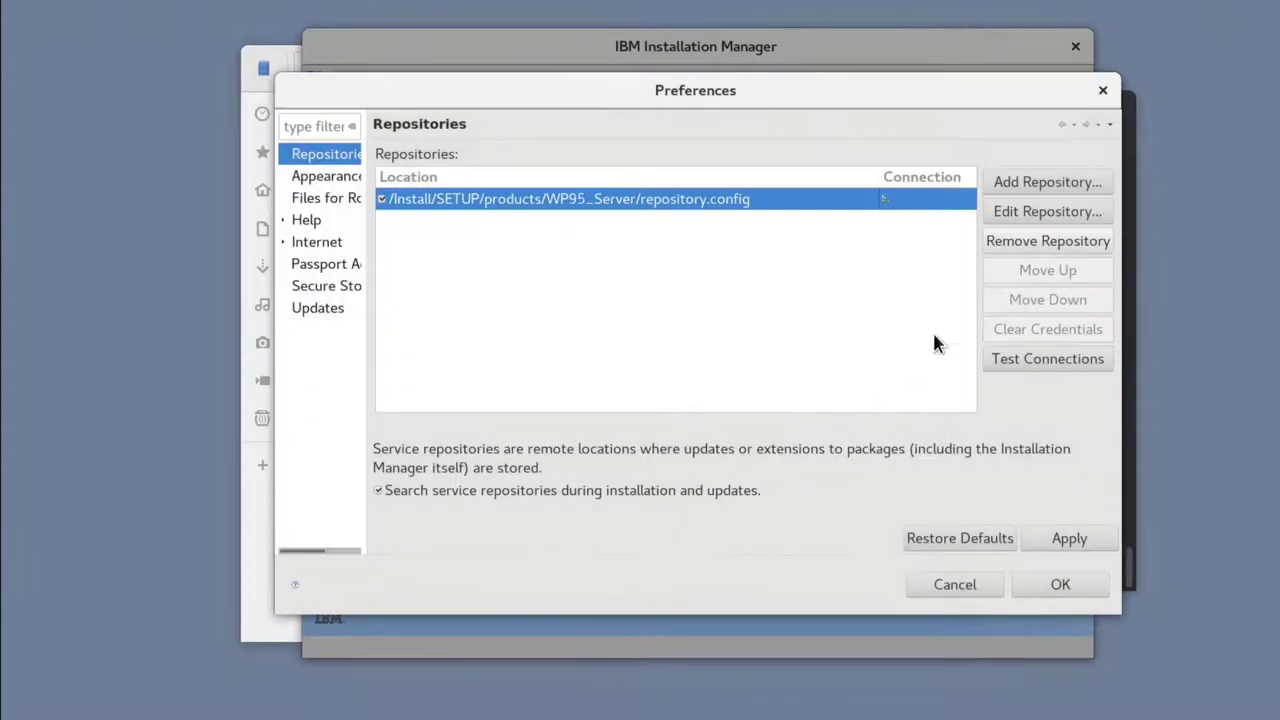
# Step: Add /Install/SETUP/products/WP95_Enable/repository.config as a second repository
pyautogui.click(1043, 186)
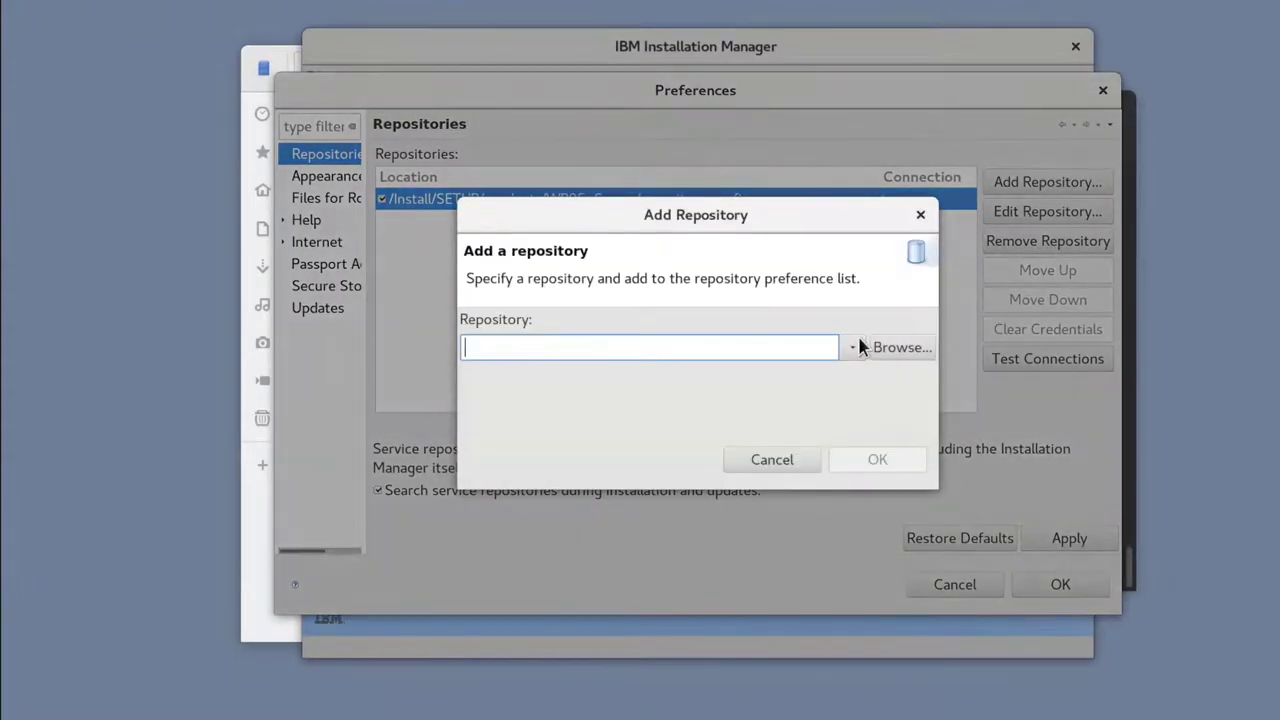
pyautogui.click(886, 348)
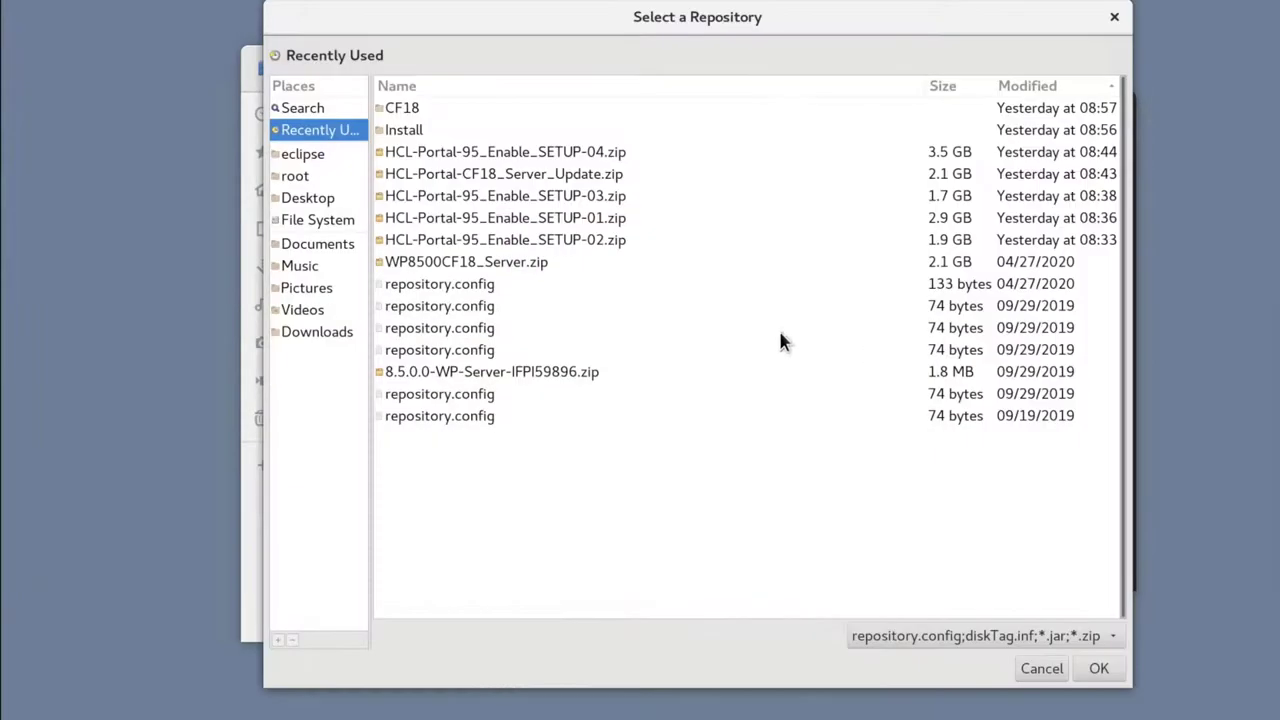
pyautogui.doubleClick(423, 131)
pyautogui.doubleClick(423, 131)
pyautogui.doubleClick(423, 131)
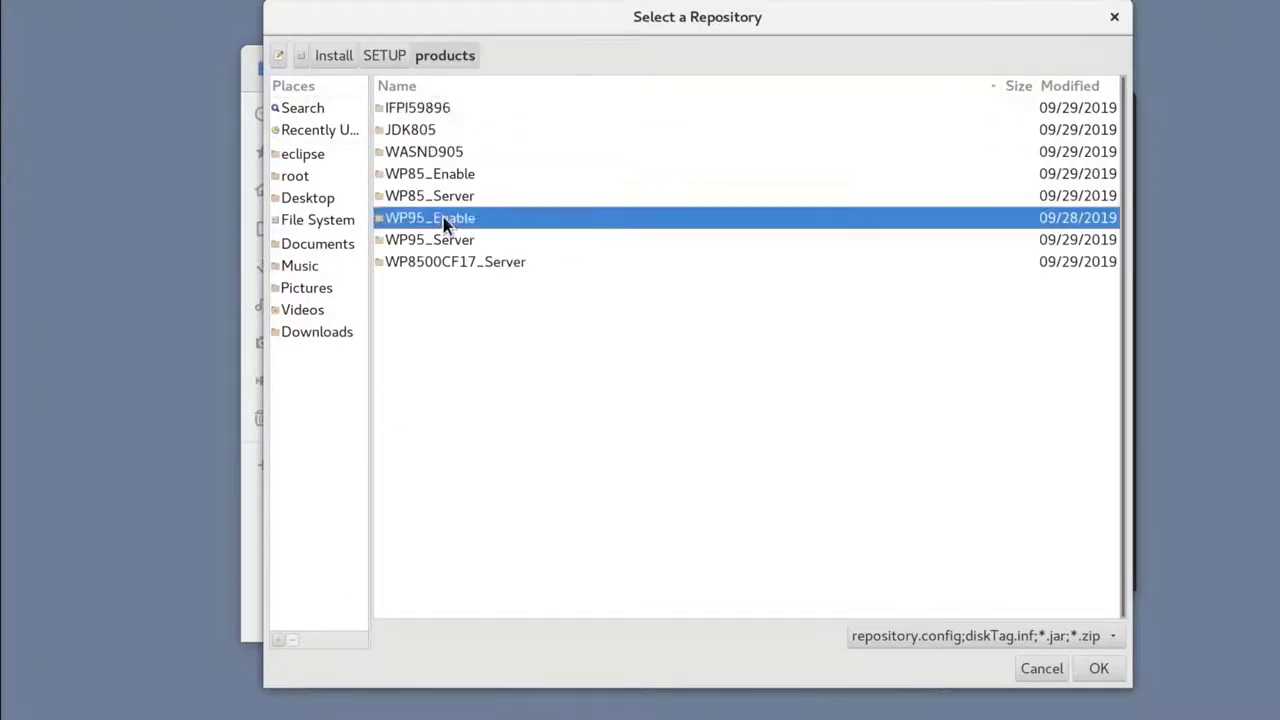
pyautogui.doubleClick(443, 219)
pyautogui.doubleClick(443, 218)
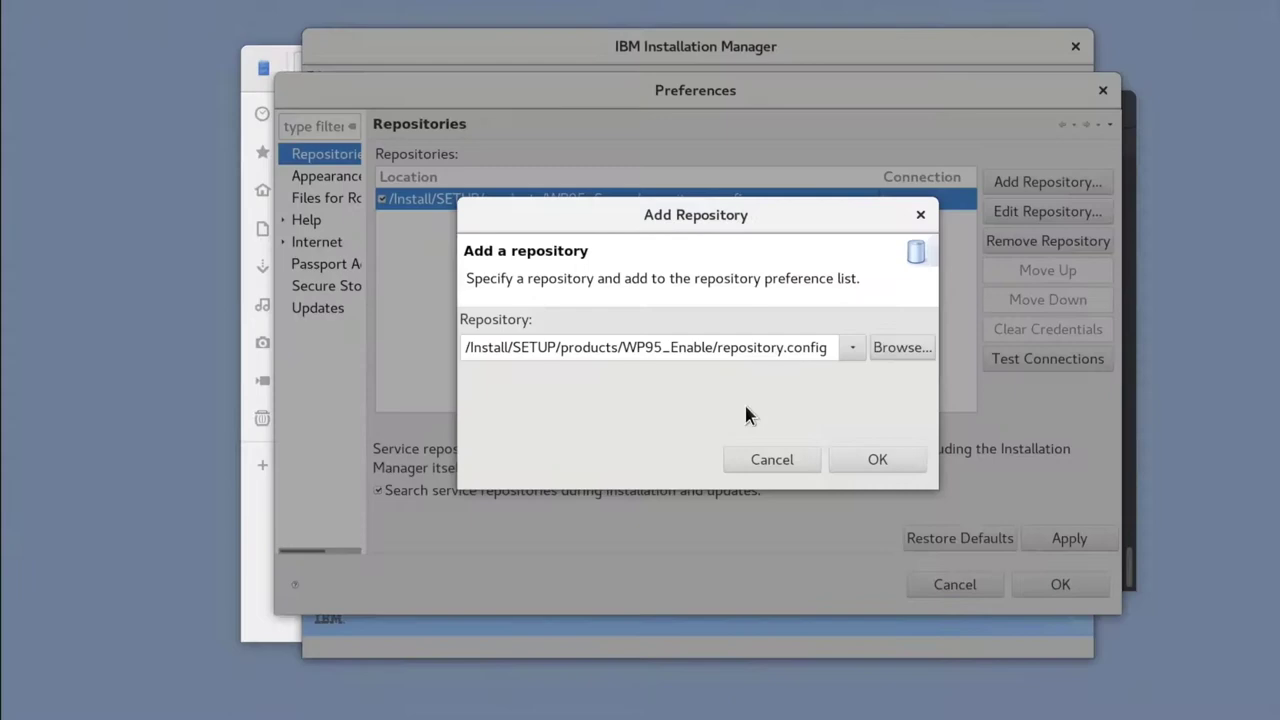
pyautogui.click(855, 456)
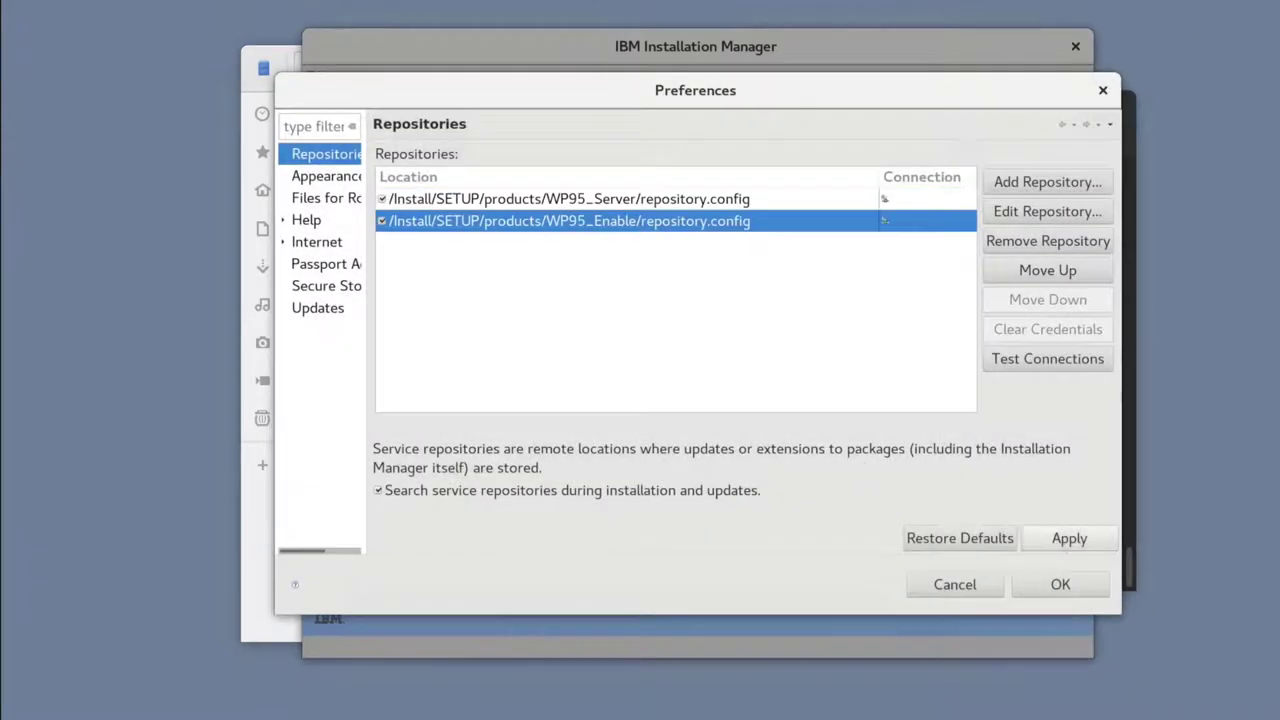
# Step: Save the repositories and mark HCL Portal Server and Portal Enable 9.5.0.0 for installation
pyautogui.click(1047, 585)
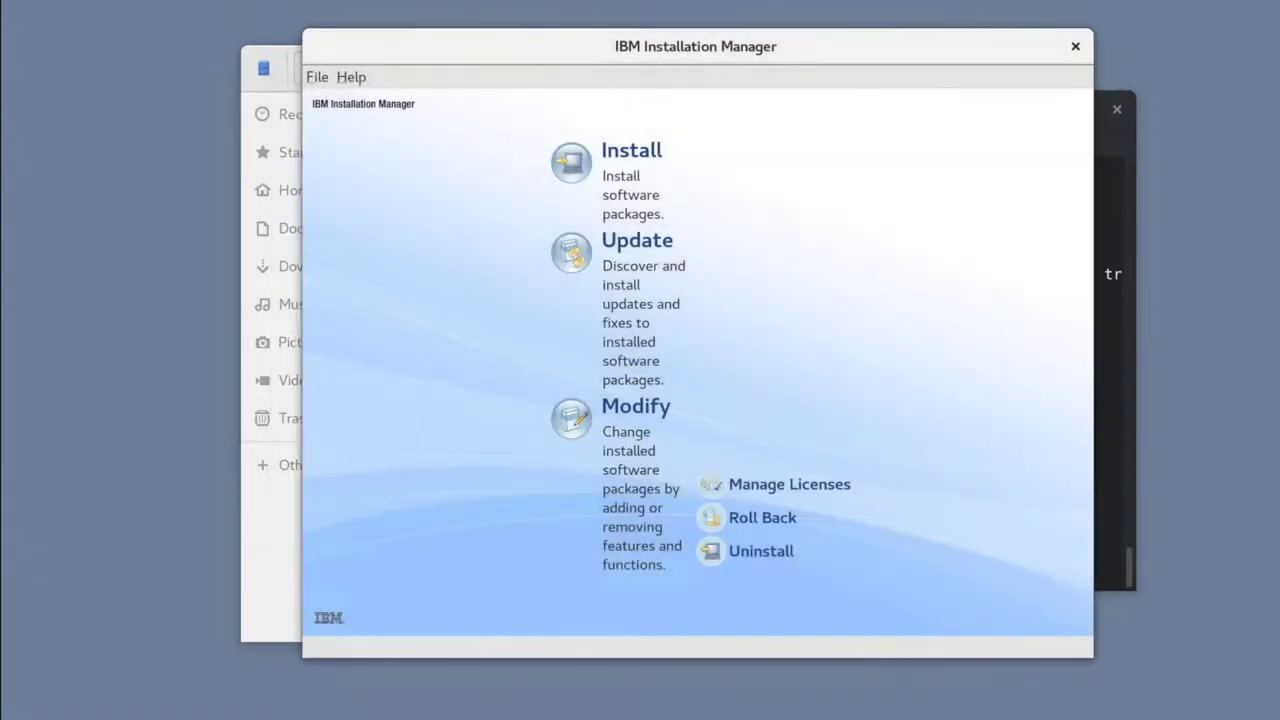
pyautogui.click(627, 165)
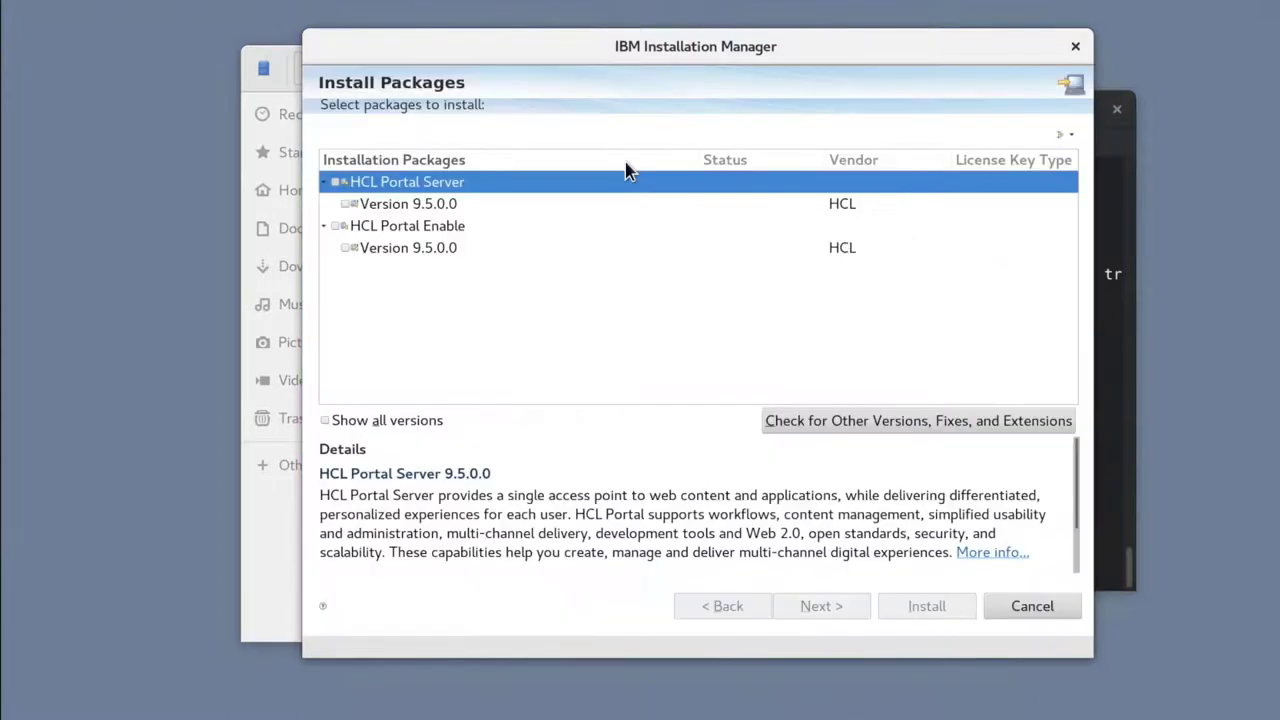
pyautogui.click(347, 205)
pyautogui.click(349, 248)
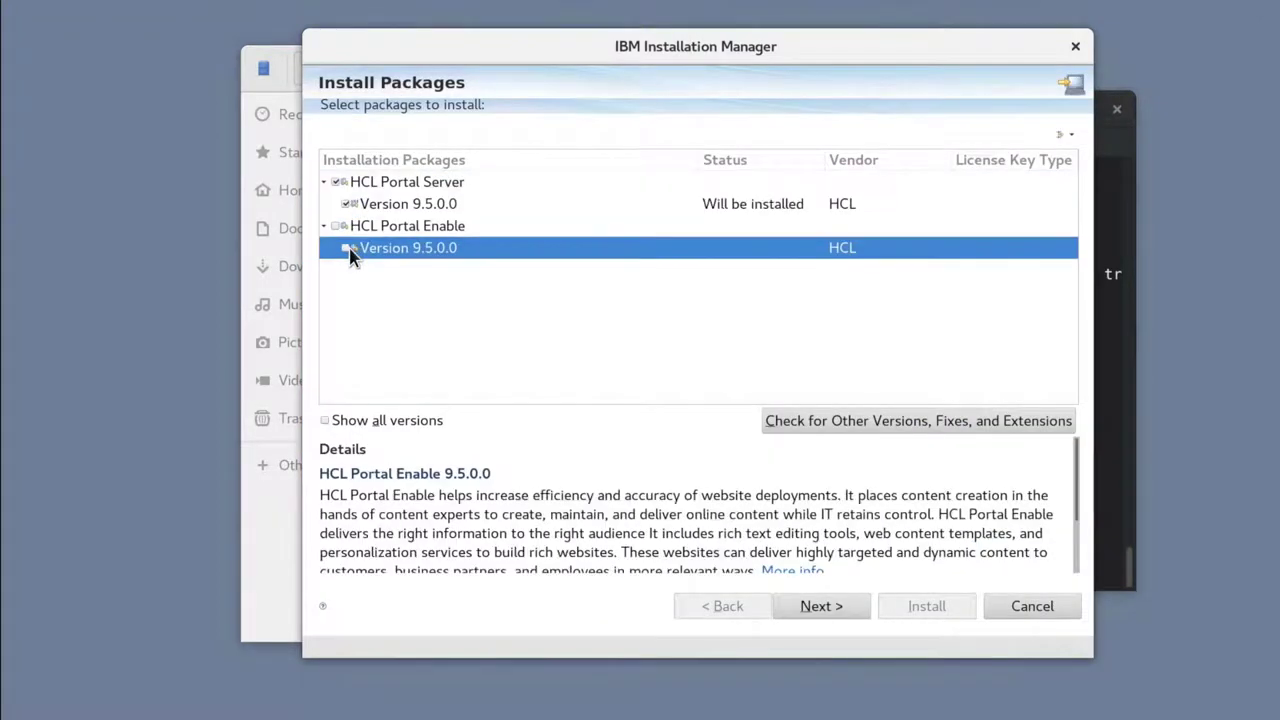
pyautogui.click(345, 250)
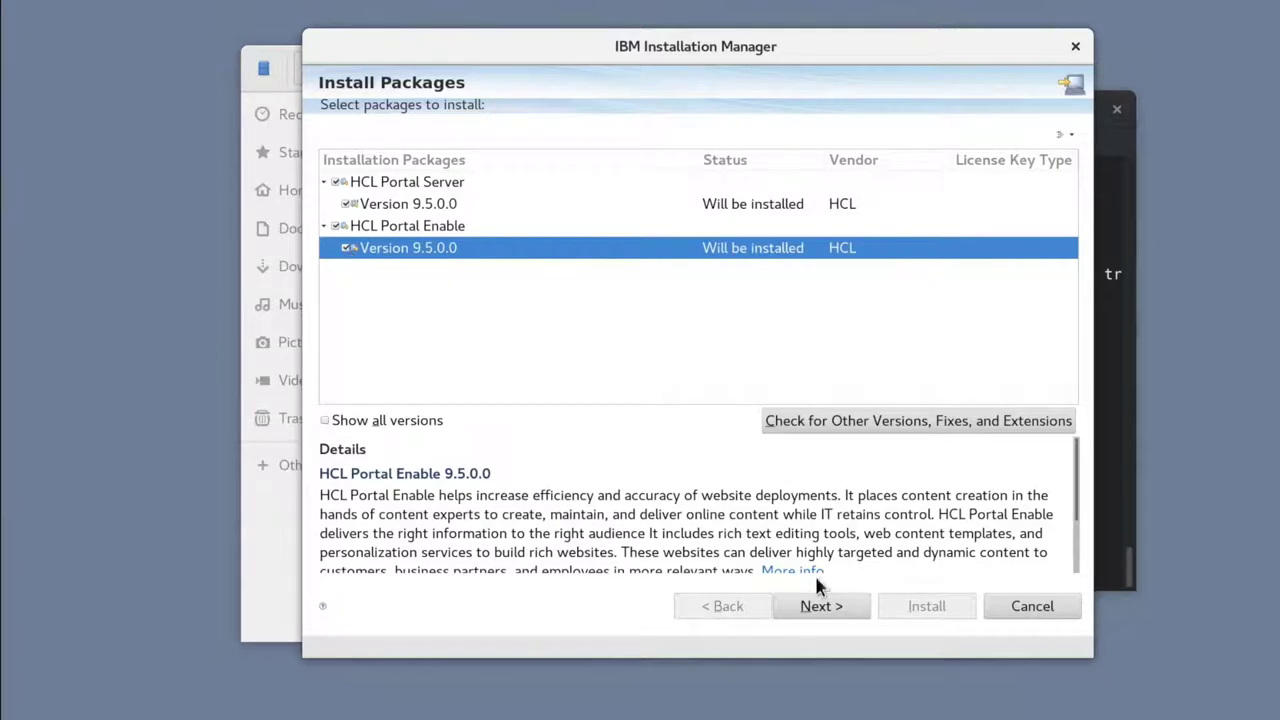
# Step: Pass the prerequisite check, accept the license terms, and reach the Location step
pyautogui.click(818, 607)
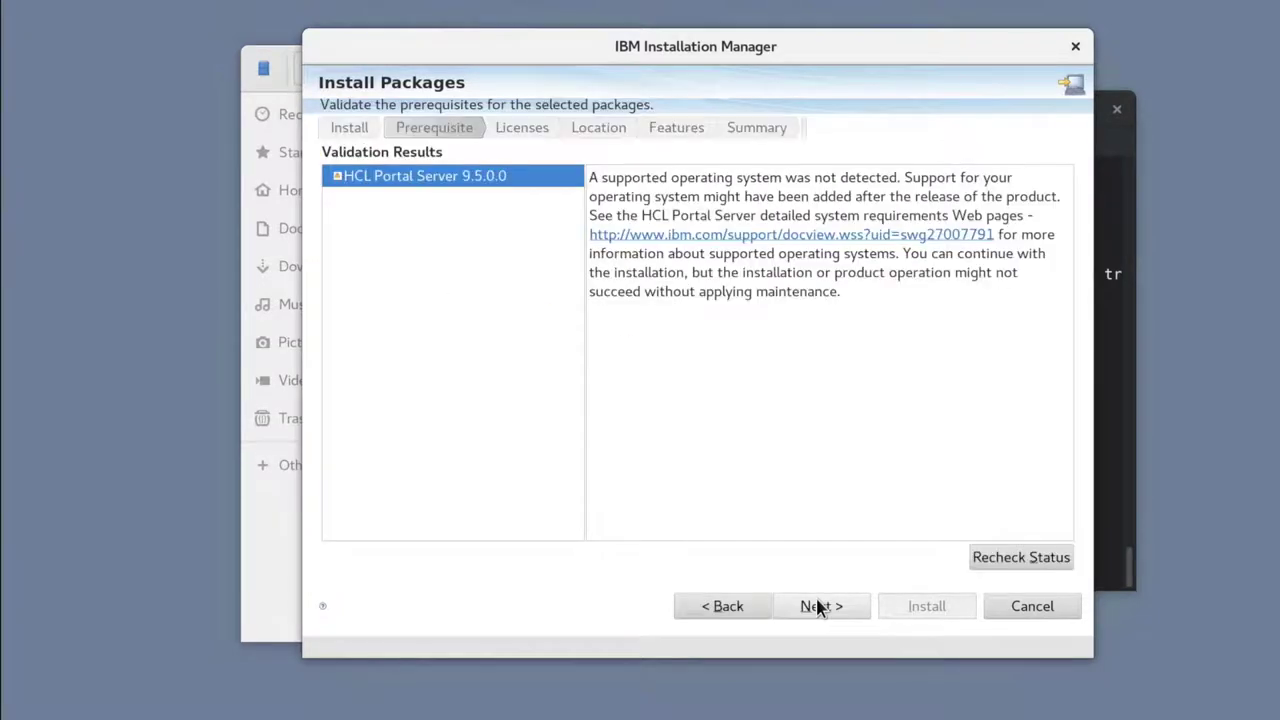
pyautogui.click(818, 607)
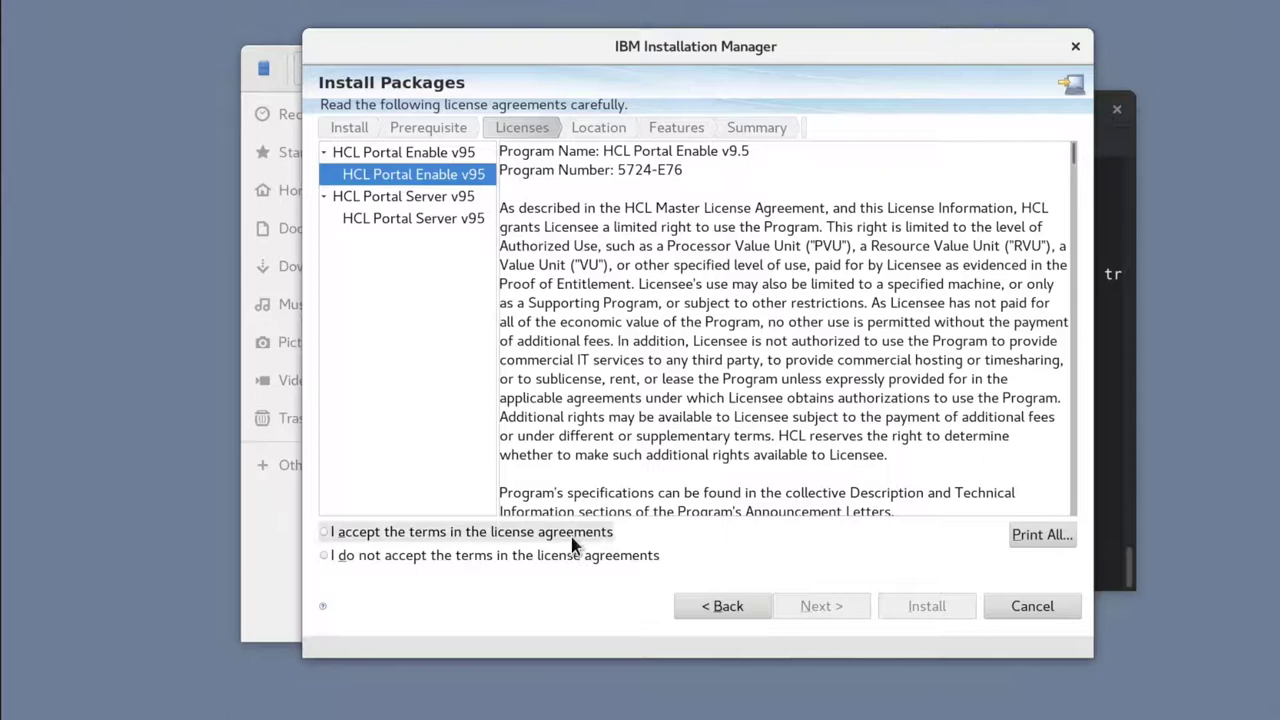
pyautogui.click(573, 536)
pyautogui.click(799, 608)
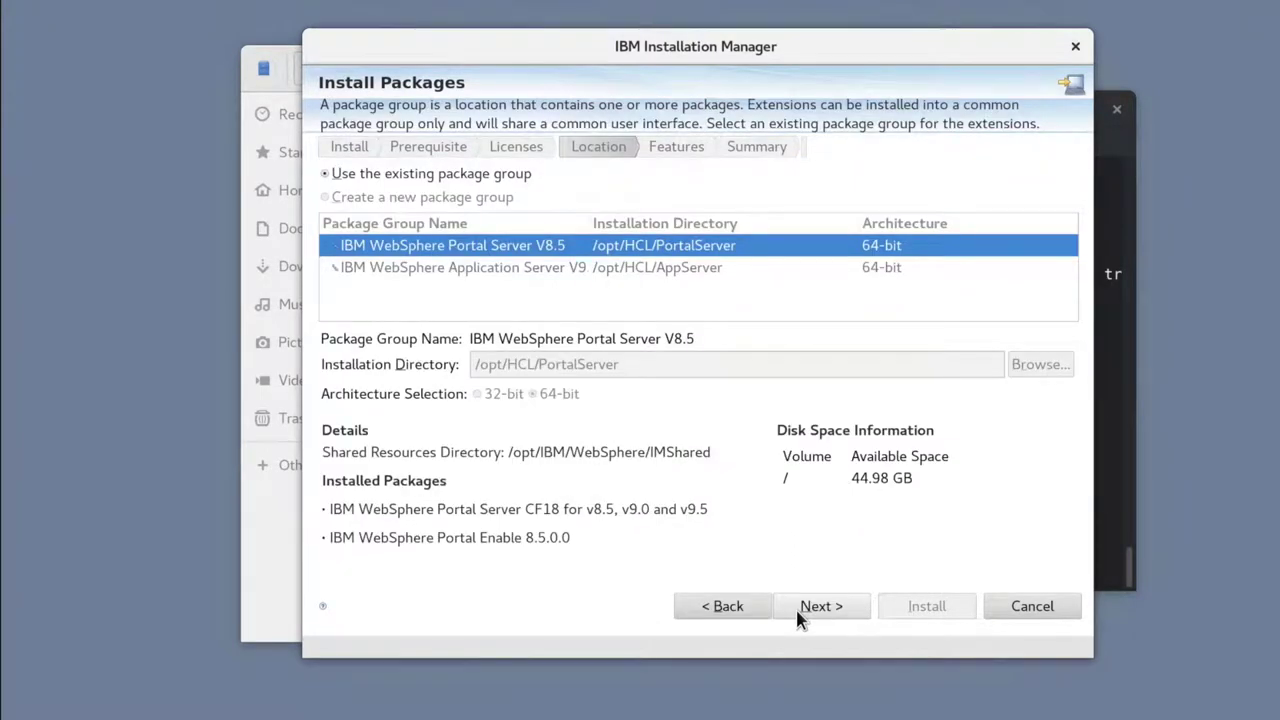
# Step: Enter WebSphere administrator ID 'wpsadmin' with its password and confirmation
pyautogui.click(797, 611)
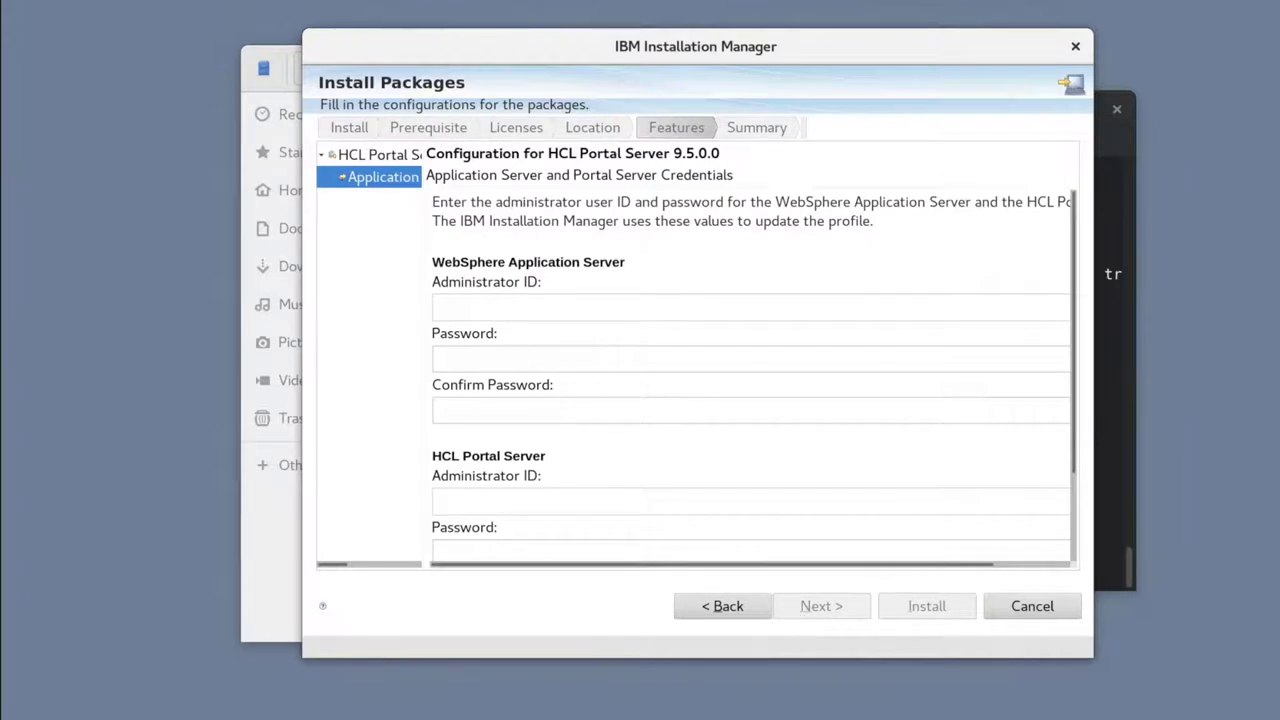
pyautogui.click(480, 309)
pyautogui.write('wps')
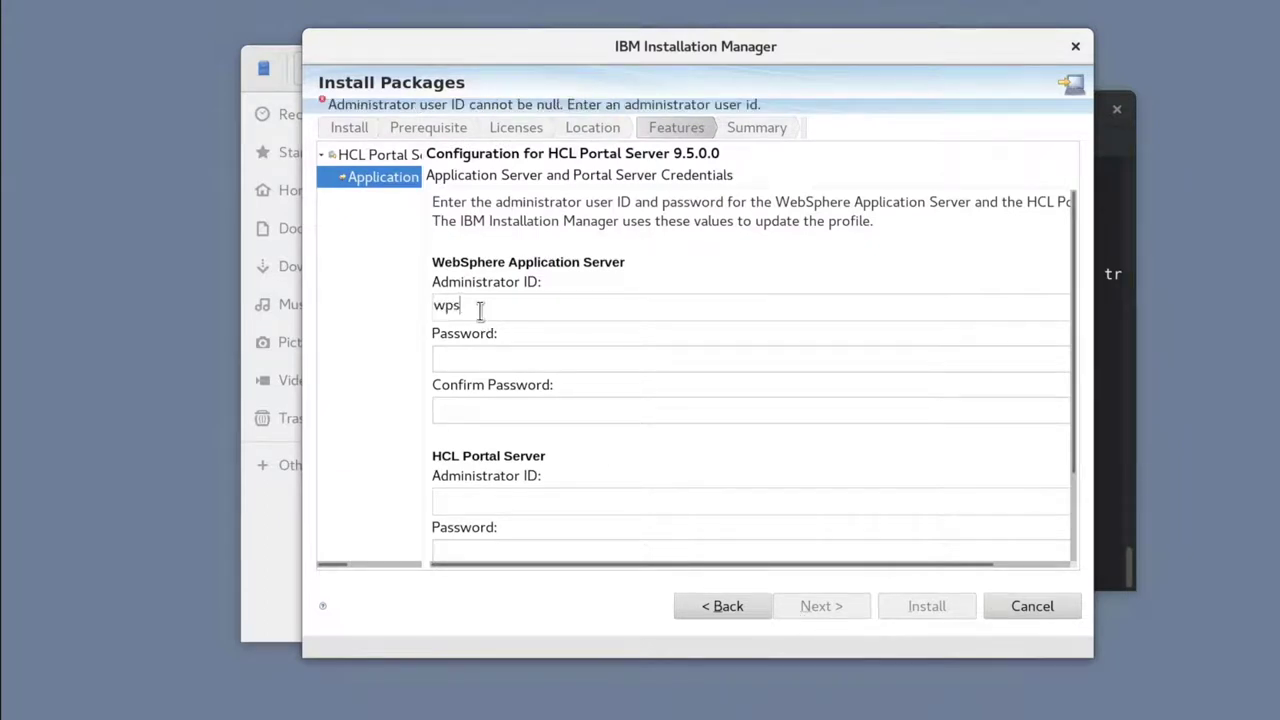
pyautogui.write('admin')
pyautogui.doubleClick(480, 307)
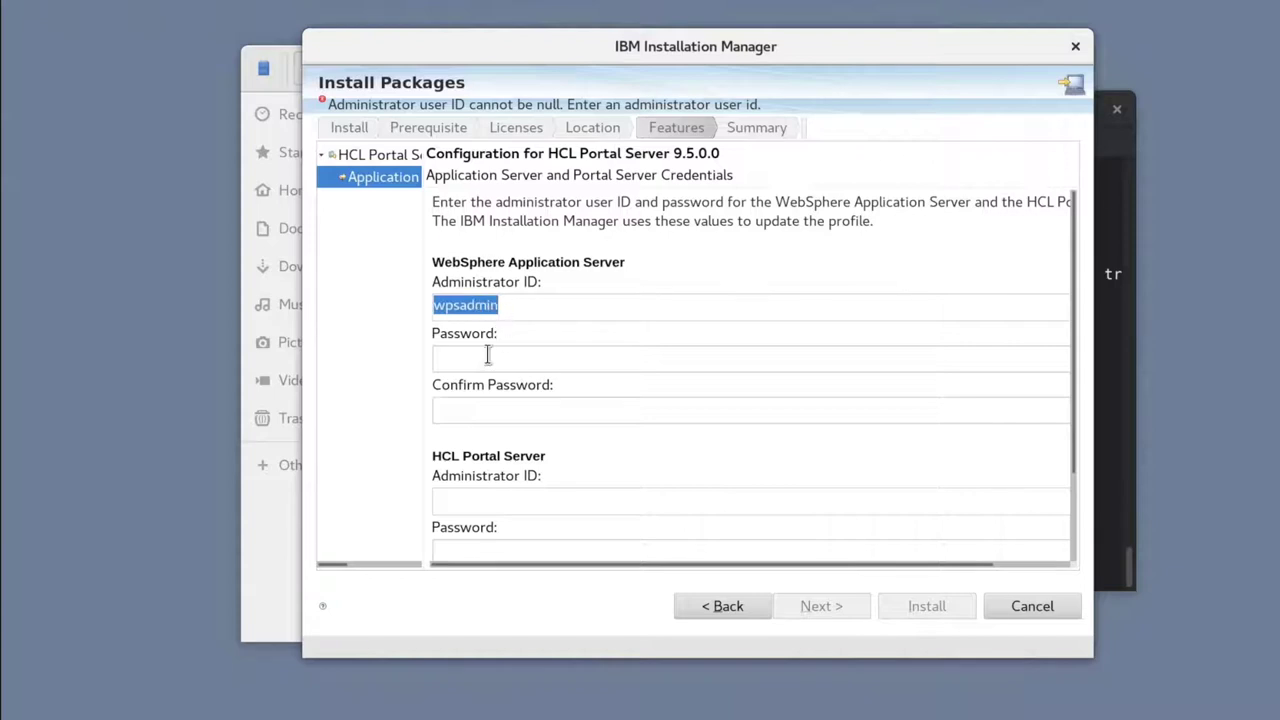
pyautogui.click(487, 357)
pyautogui.write('wpsadmin')
pyautogui.click(474, 407)
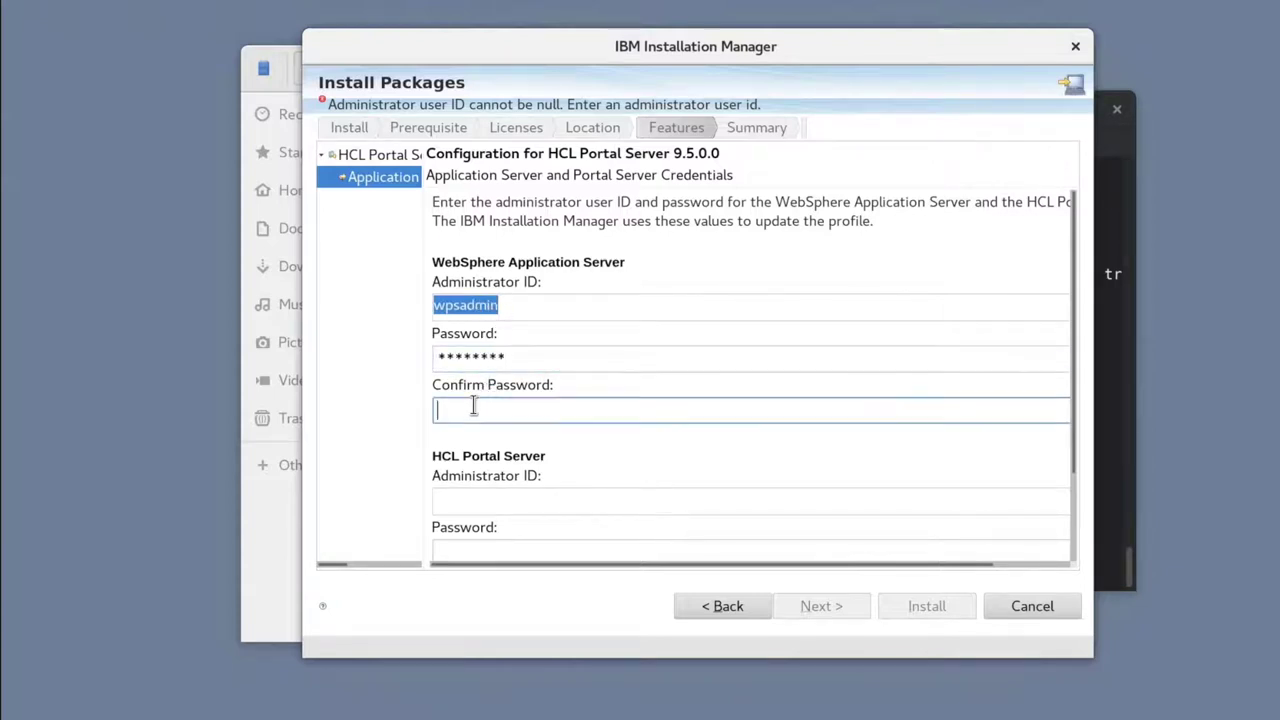
pyautogui.write('wpsadmin')
# Step: Enter HCL Portal administrator ID 'wpsadmin' with password and confirmation, then validate credentials
pyautogui.click(466, 500)
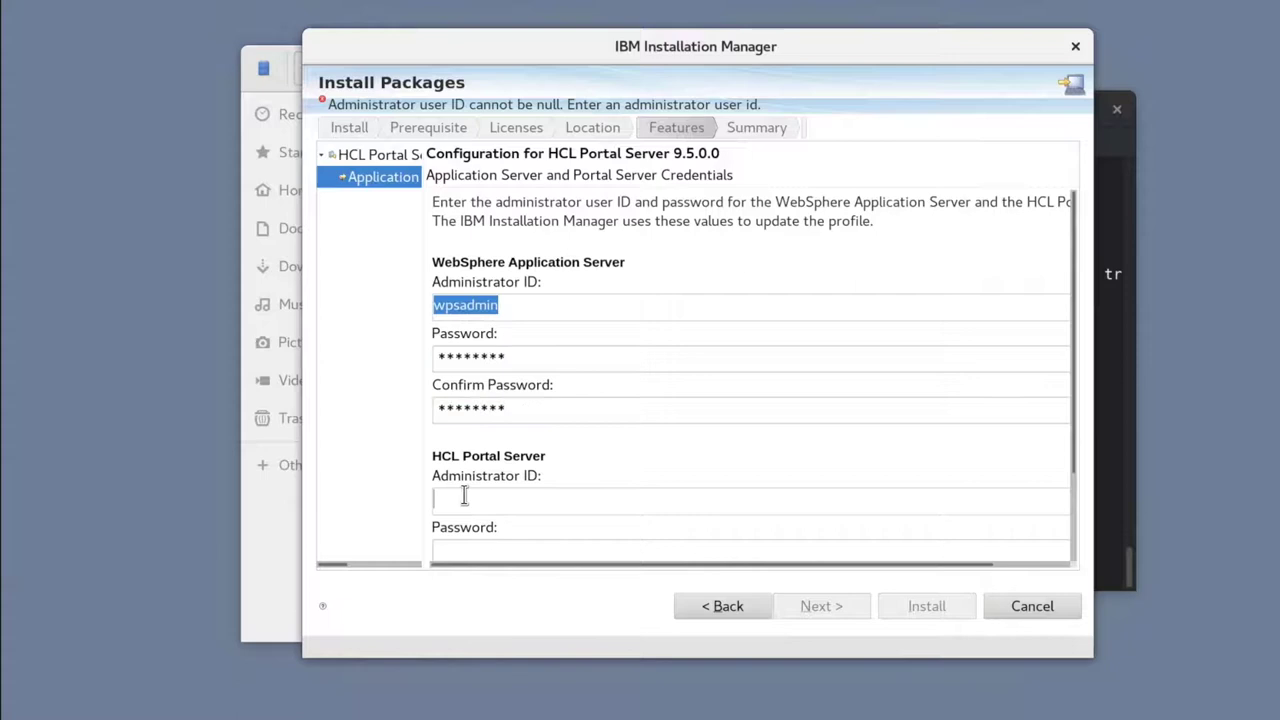
pyautogui.scroll(-3, 464, 494)
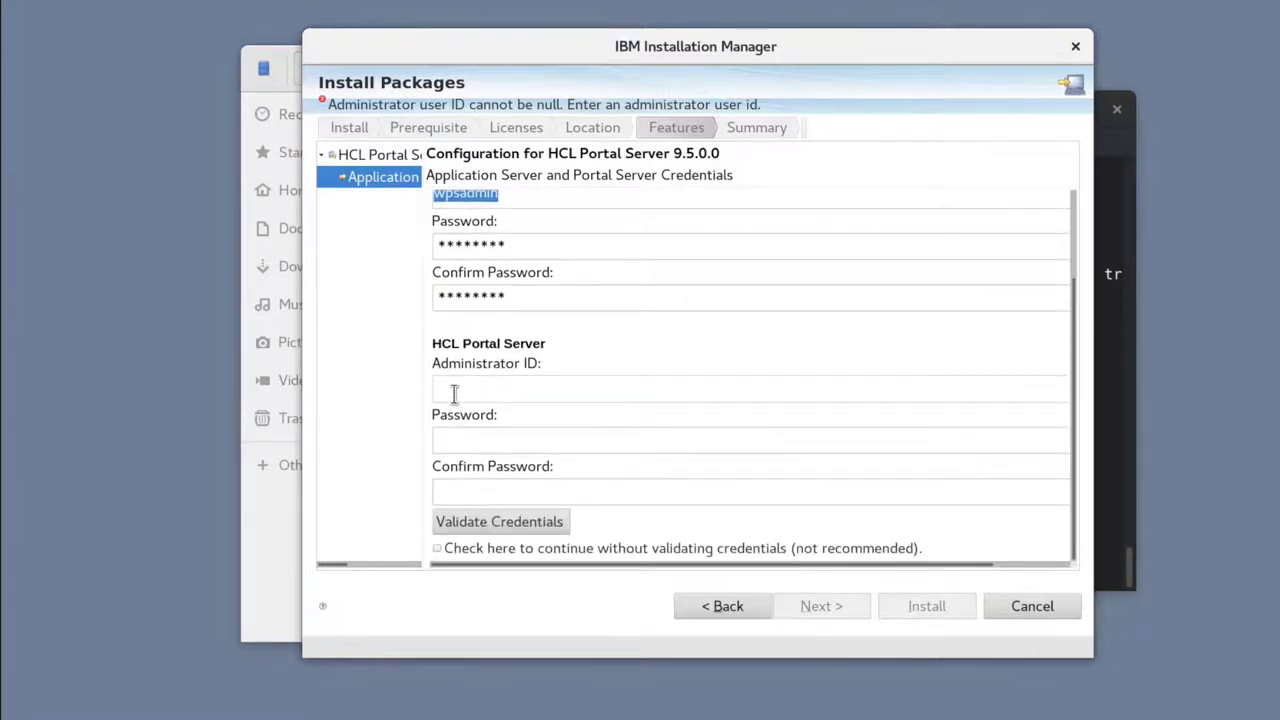
pyautogui.write('wpsadmin')
pyautogui.click(450, 438)
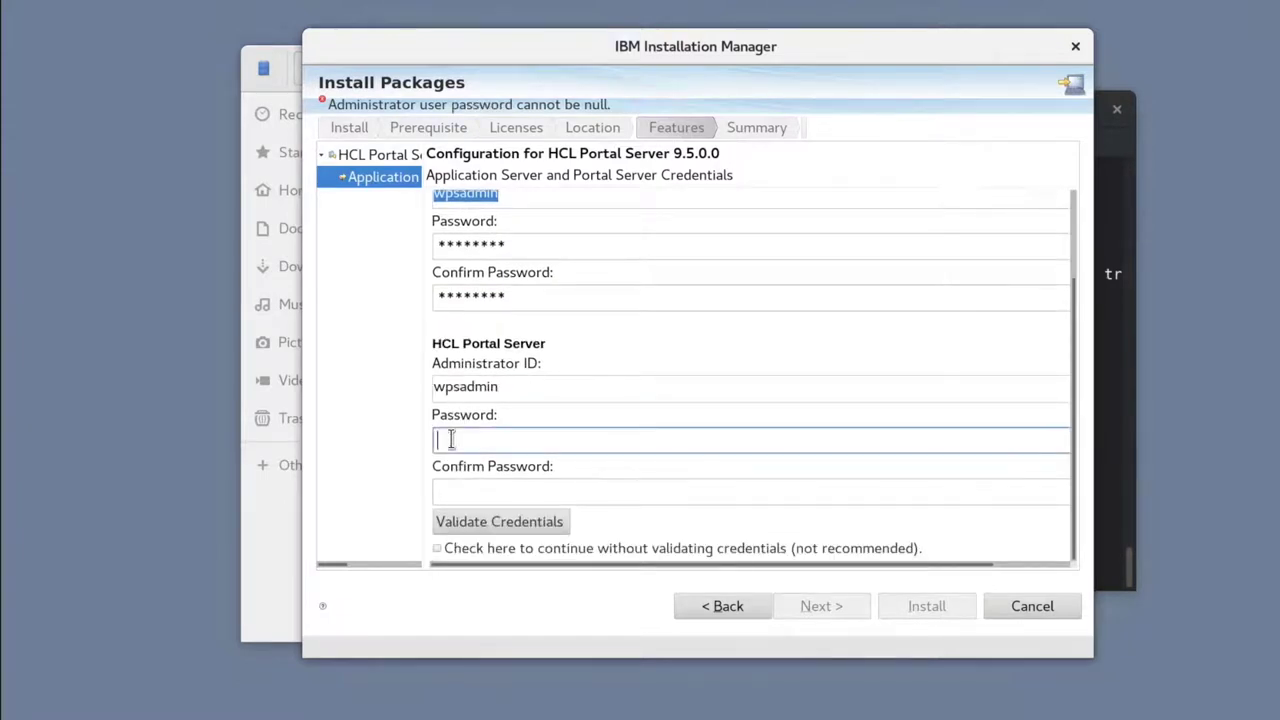
pyautogui.write('wpsadmin')
pyautogui.click(455, 491)
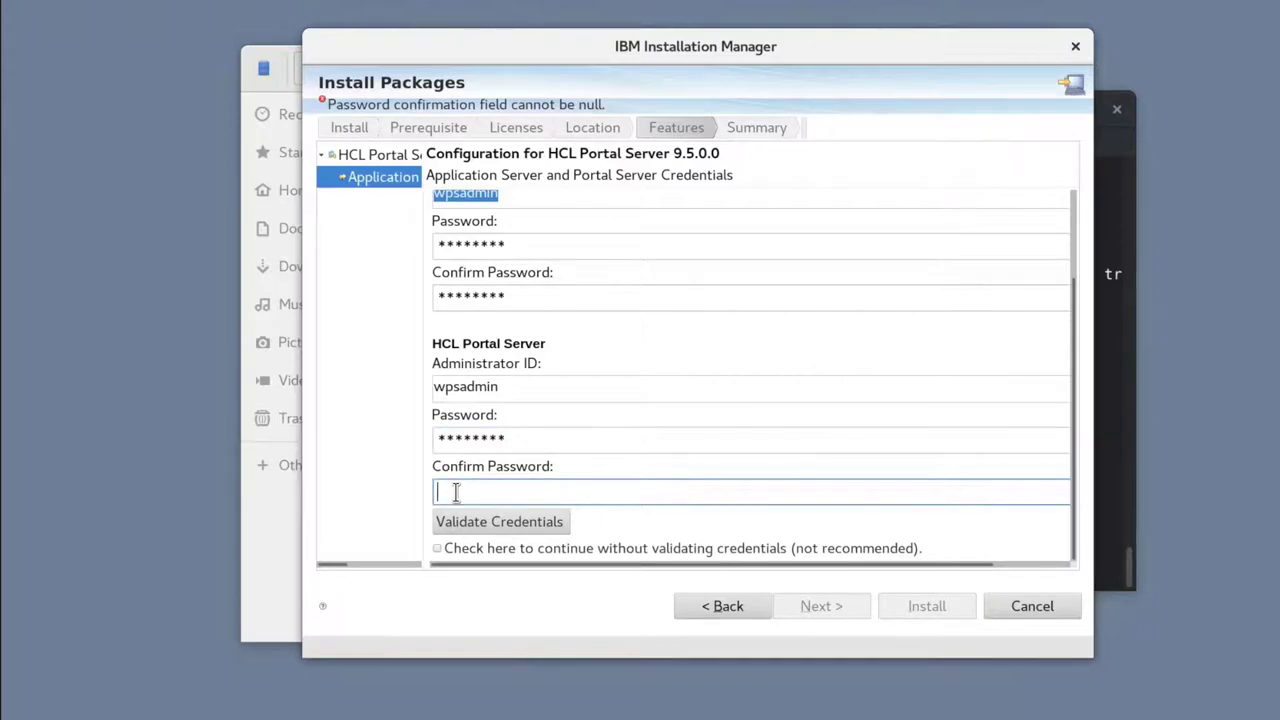
pyautogui.write('wpsadmin')
pyautogui.click(470, 521)
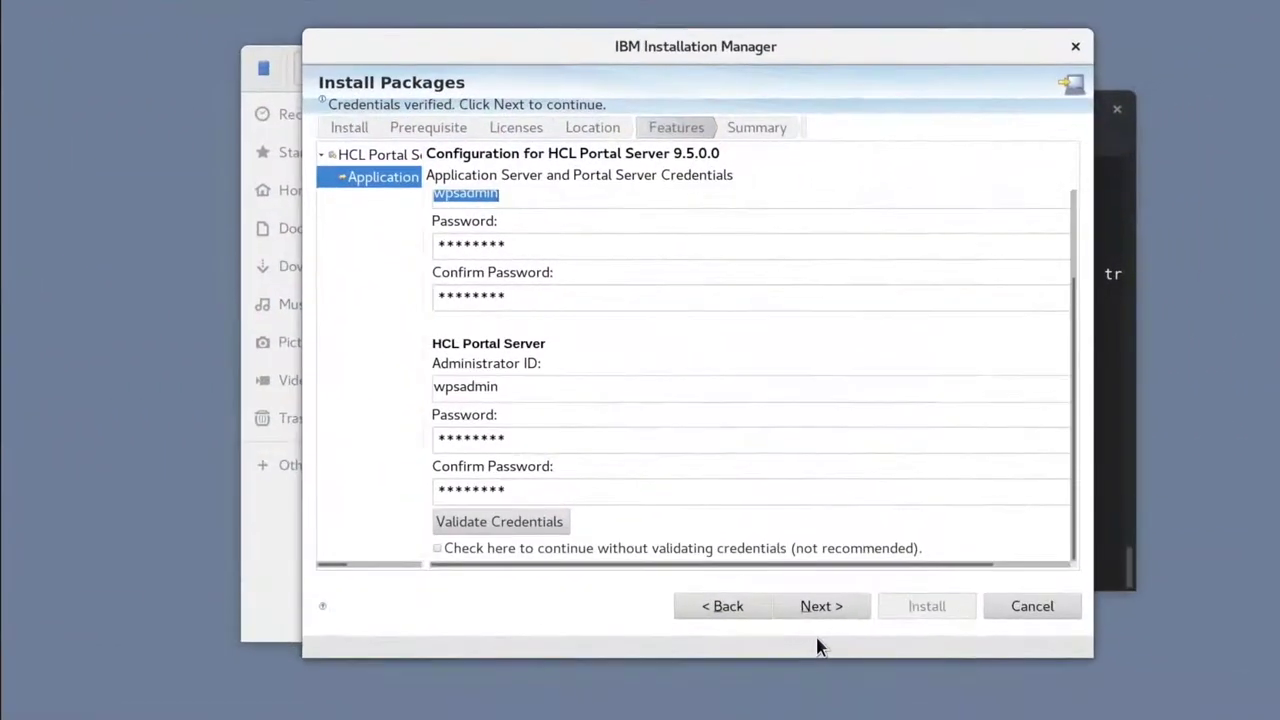
# Step: Install HCL Portal Server and HCL Portal Enable 9.5.0.0 from the summary page, then finish the installer
pyautogui.click(818, 610)
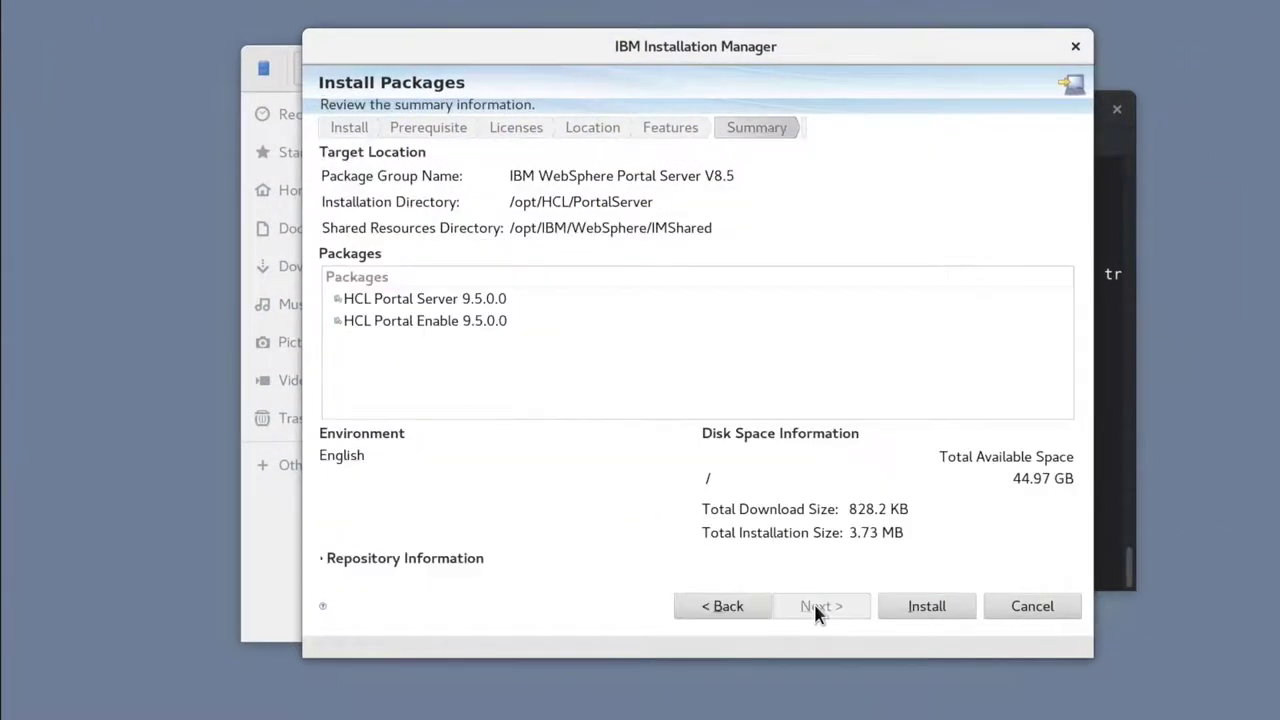
pyautogui.click(914, 607)
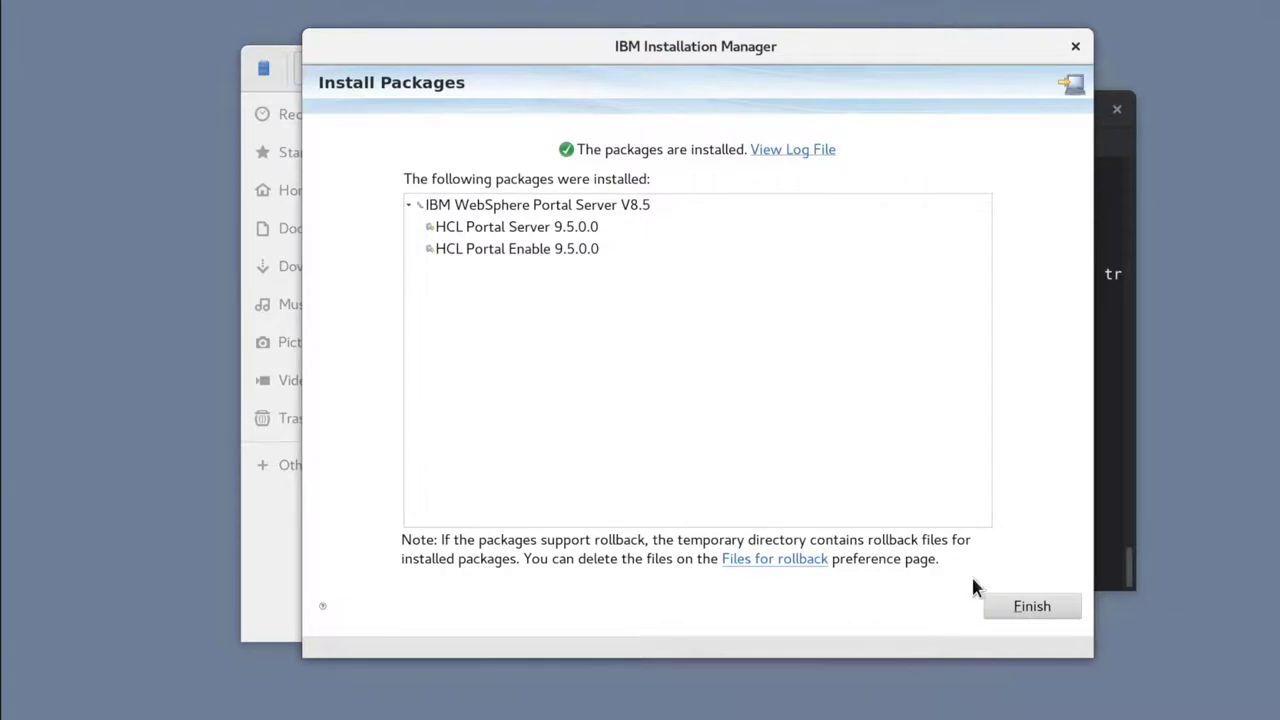
pyautogui.click(1032, 606)
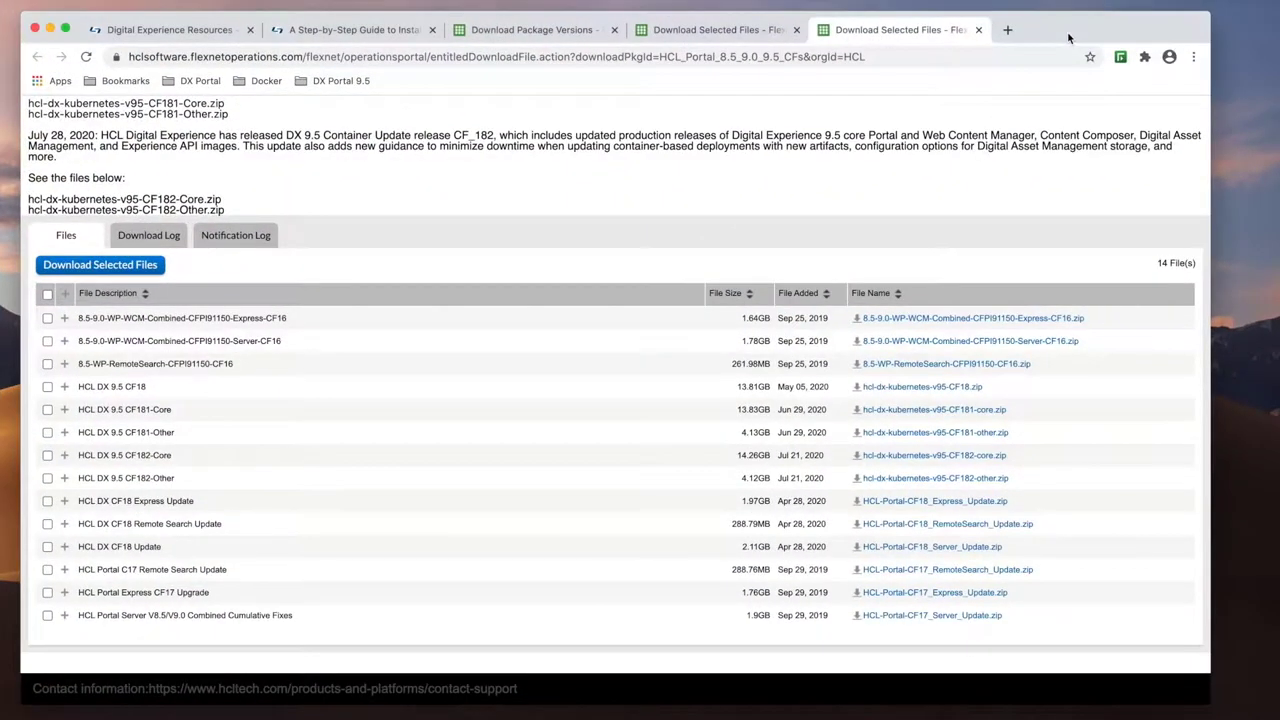
# Step: Load the portal welcome page from the Portal 9.5 bookmark in a private browser window
pyautogui.press('super+shift+n')
pyautogui.click(338, 97)
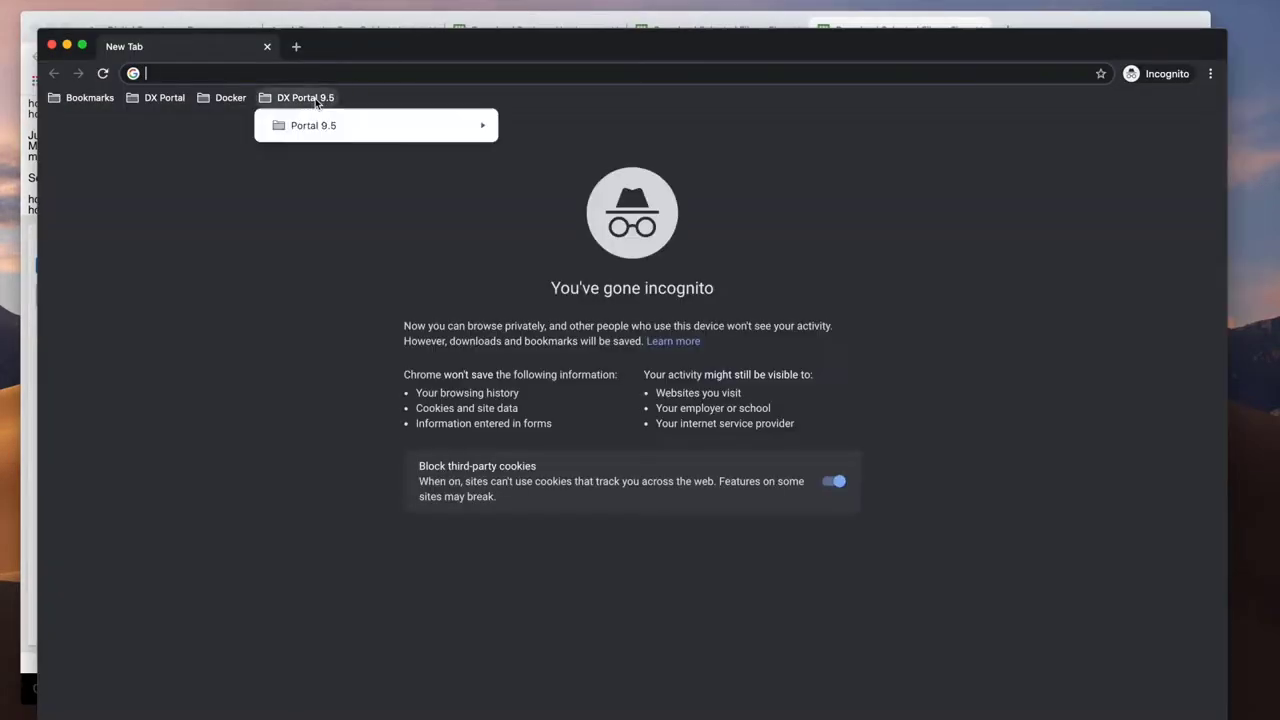
pyautogui.moveTo(331, 126)
pyautogui.click(528, 125)
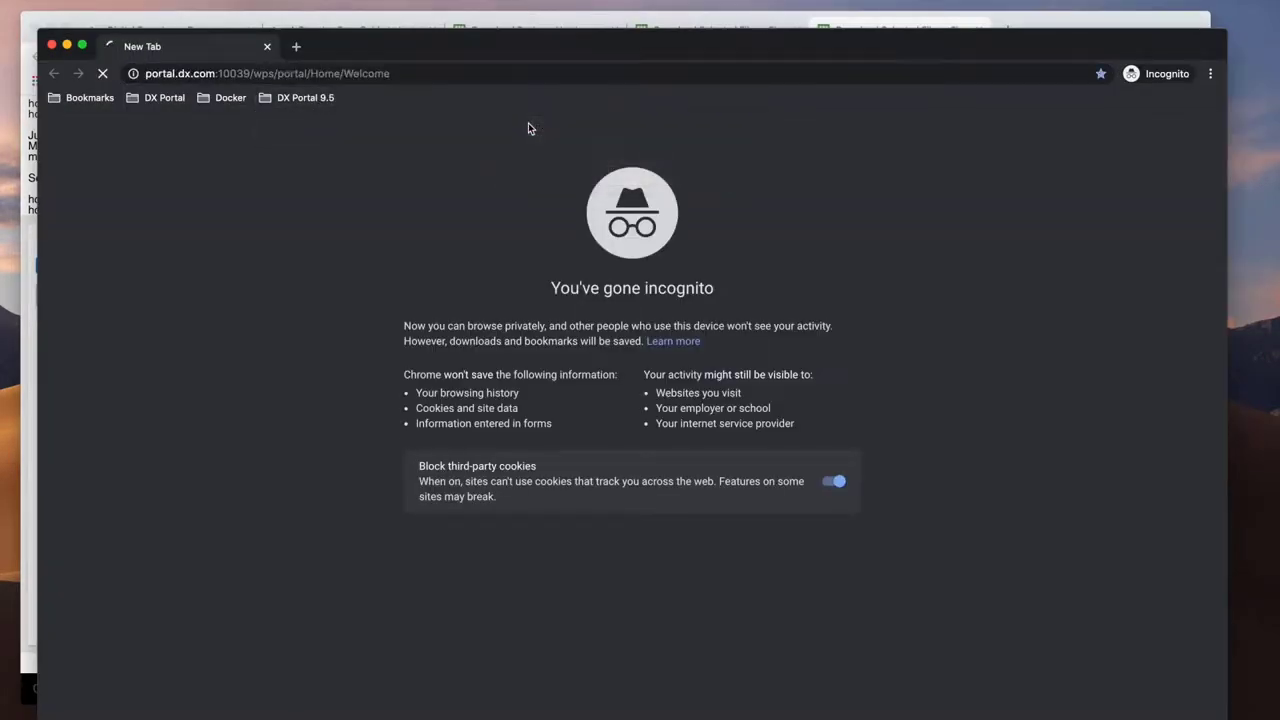
# Step: Log in with the administrator user ID and password, then open the Administration pages
pyautogui.click(981, 160)
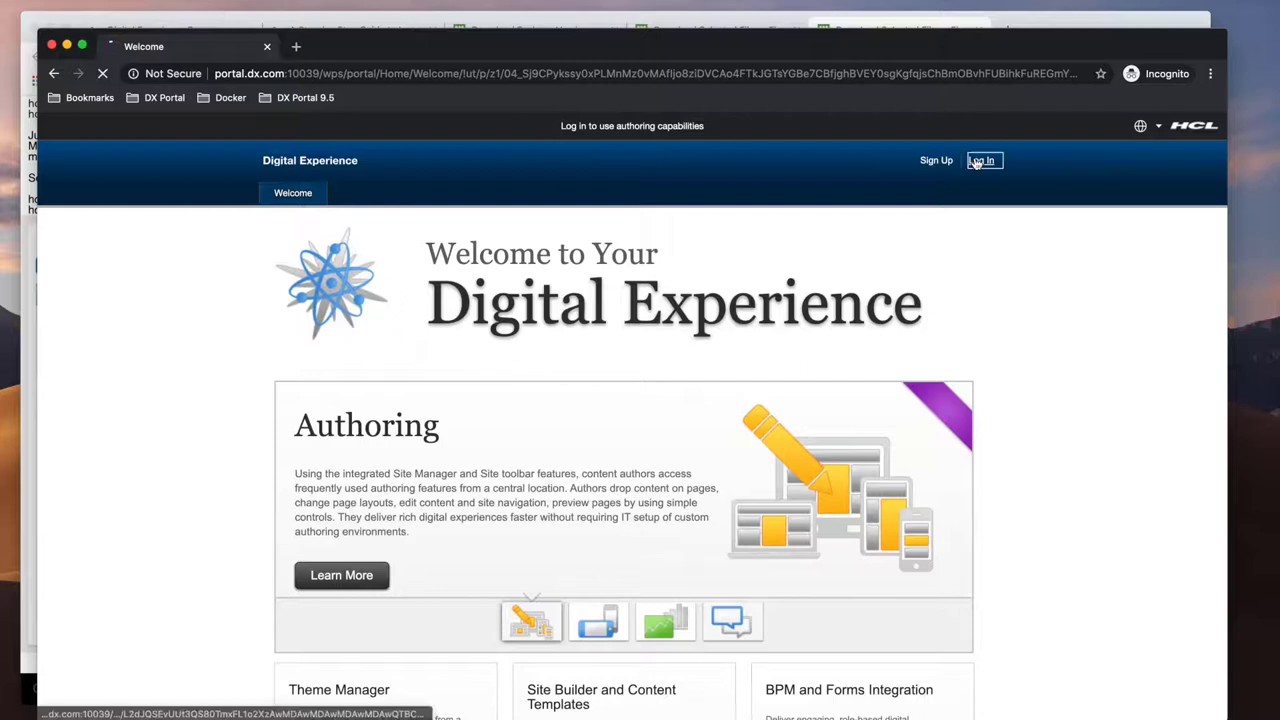
pyautogui.click(511, 408)
pyautogui.write('wpsadmin')
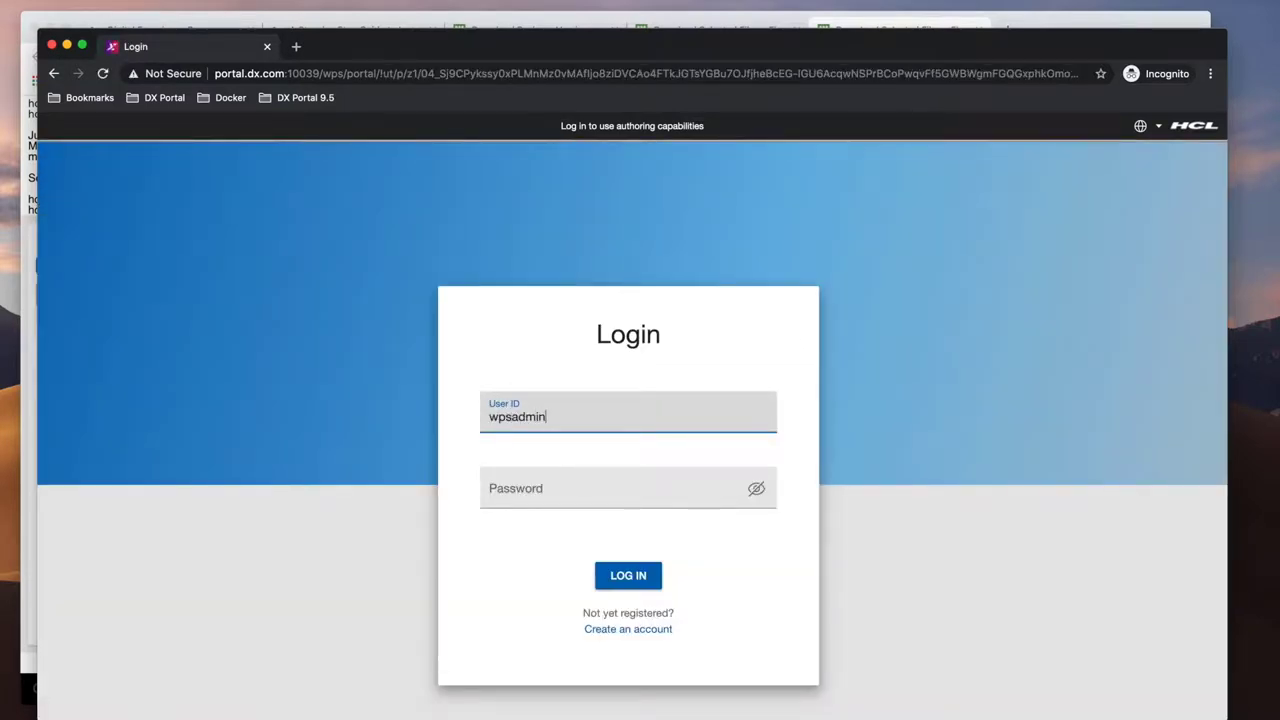
pyautogui.press('Tab')
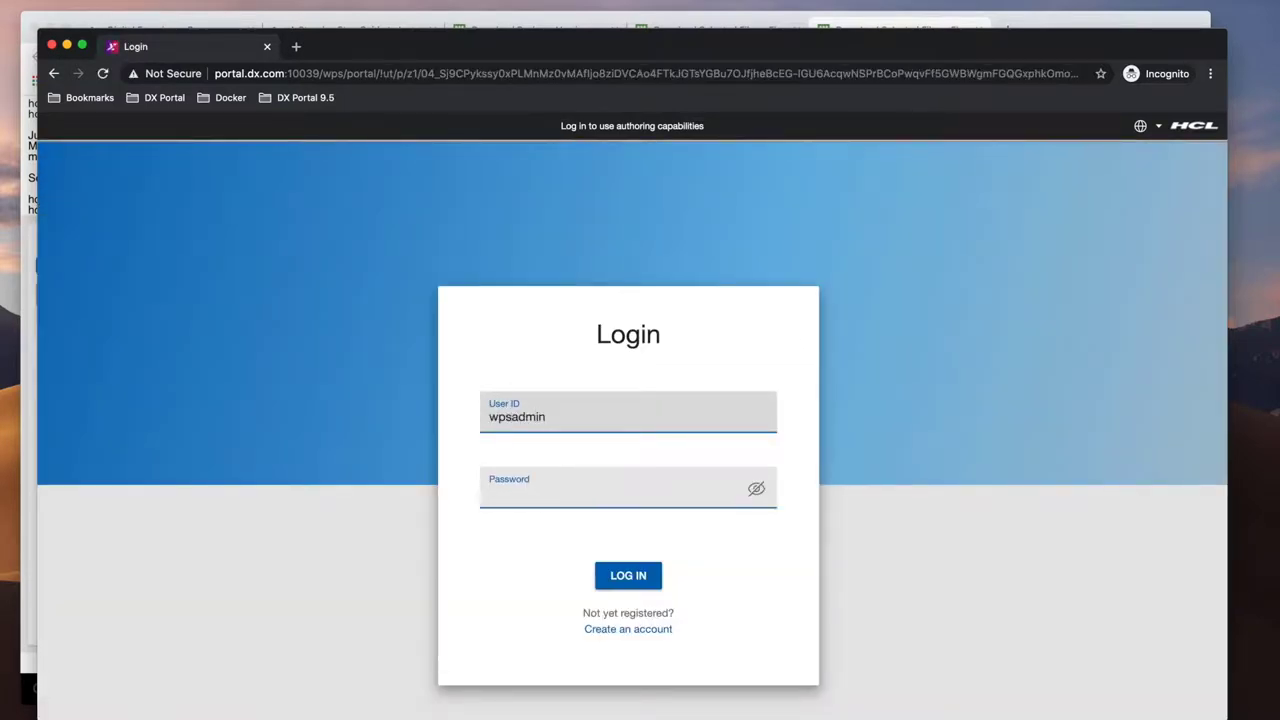
pyautogui.write('wpsadmin')
pyautogui.press('Return')
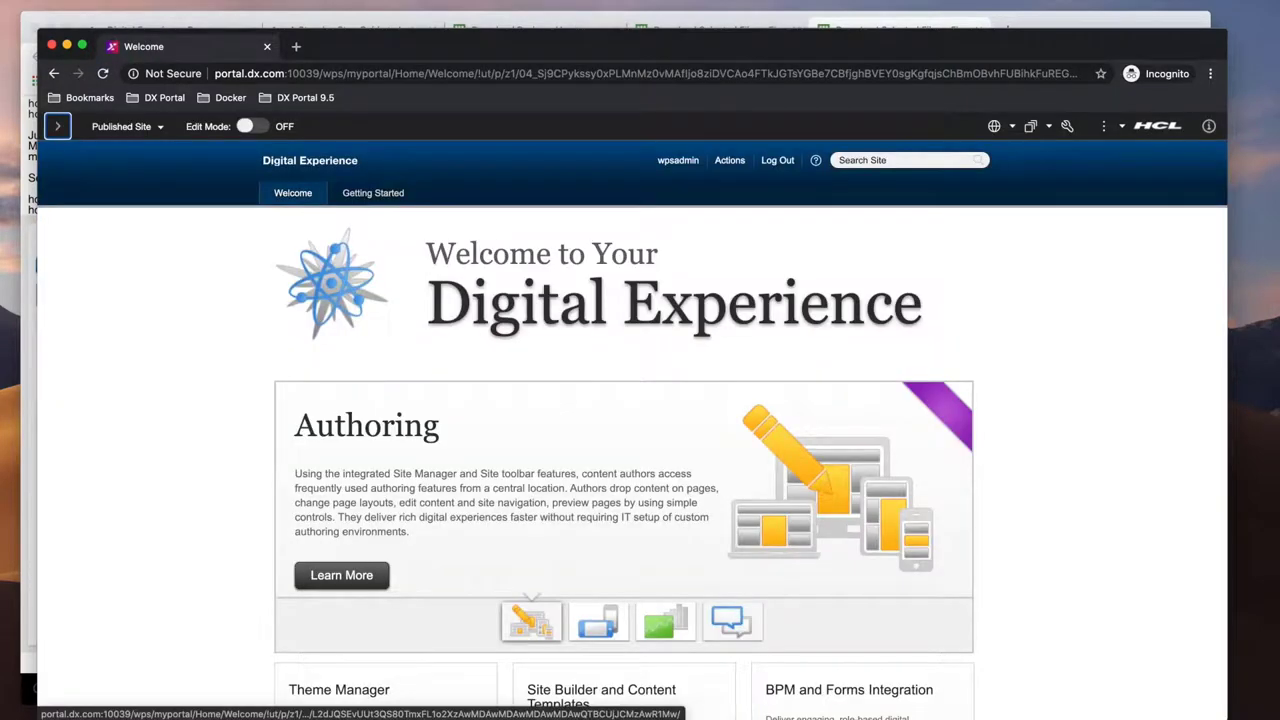
pyautogui.click(1068, 126)
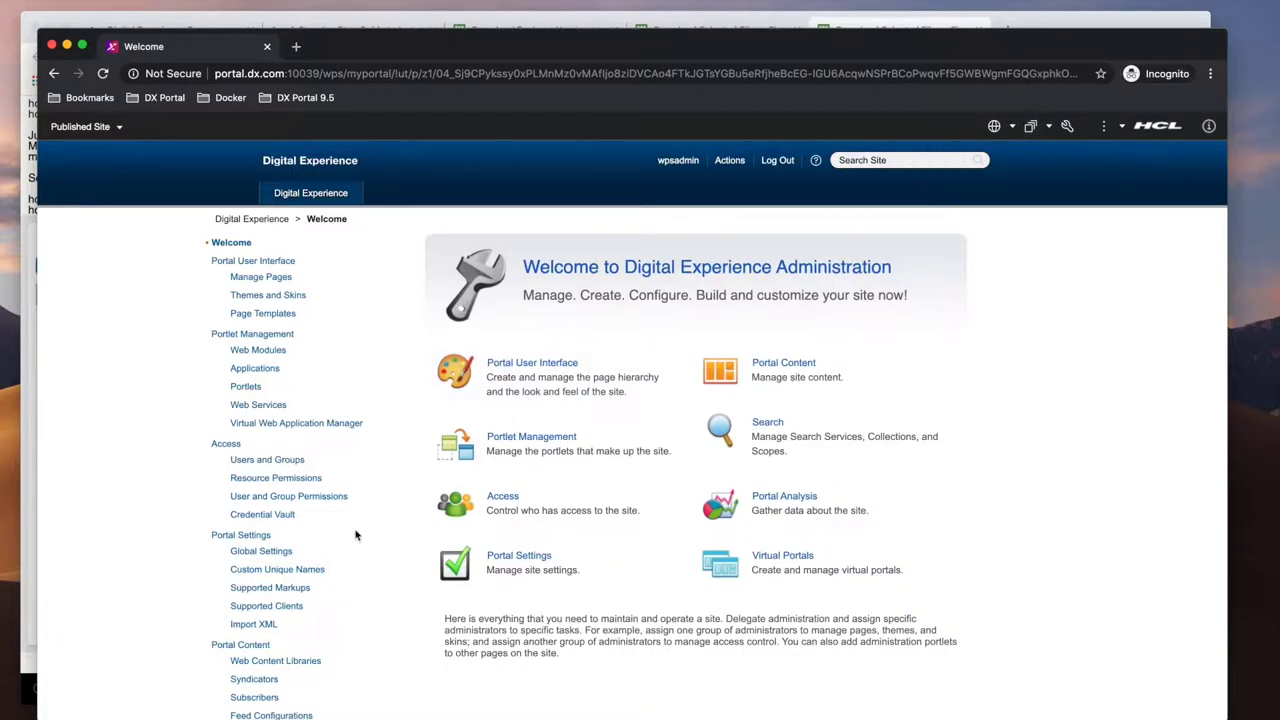
# Step: Open Portal Analysis > About HCL Digital Experience to confirm version 9.5 at CF18
pyautogui.scroll(-5, 354, 531)
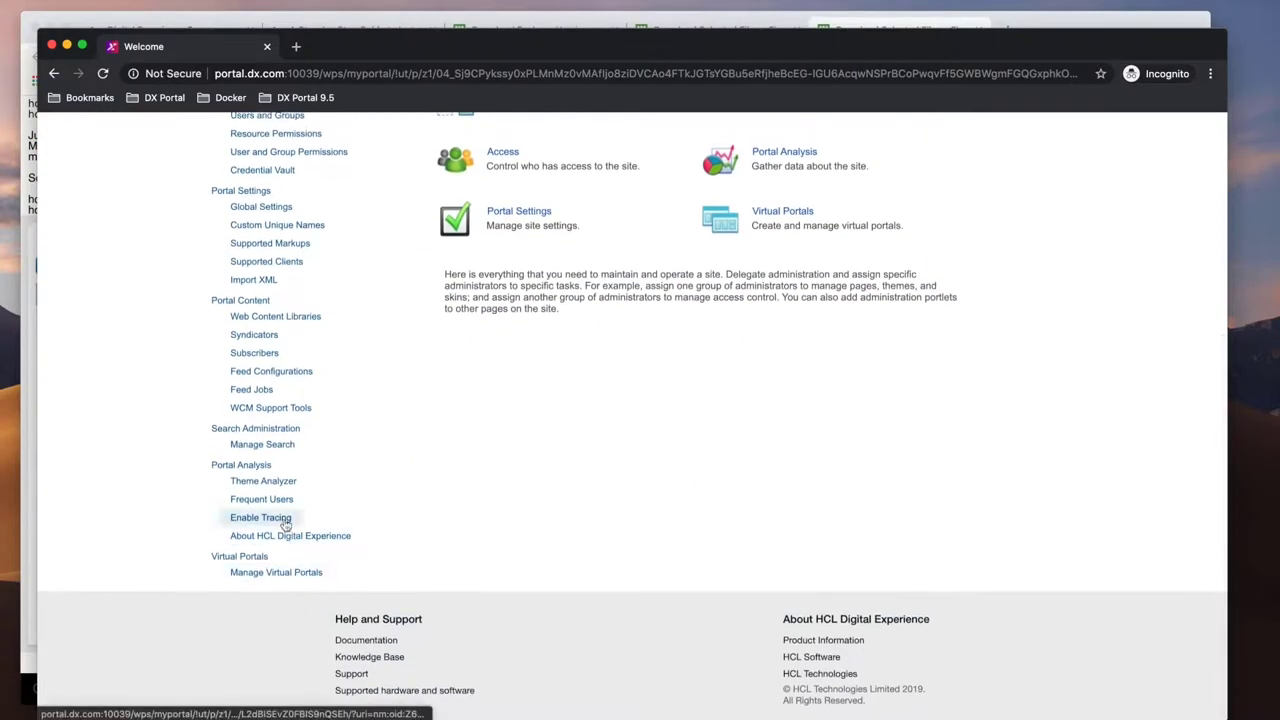
pyautogui.click(280, 536)
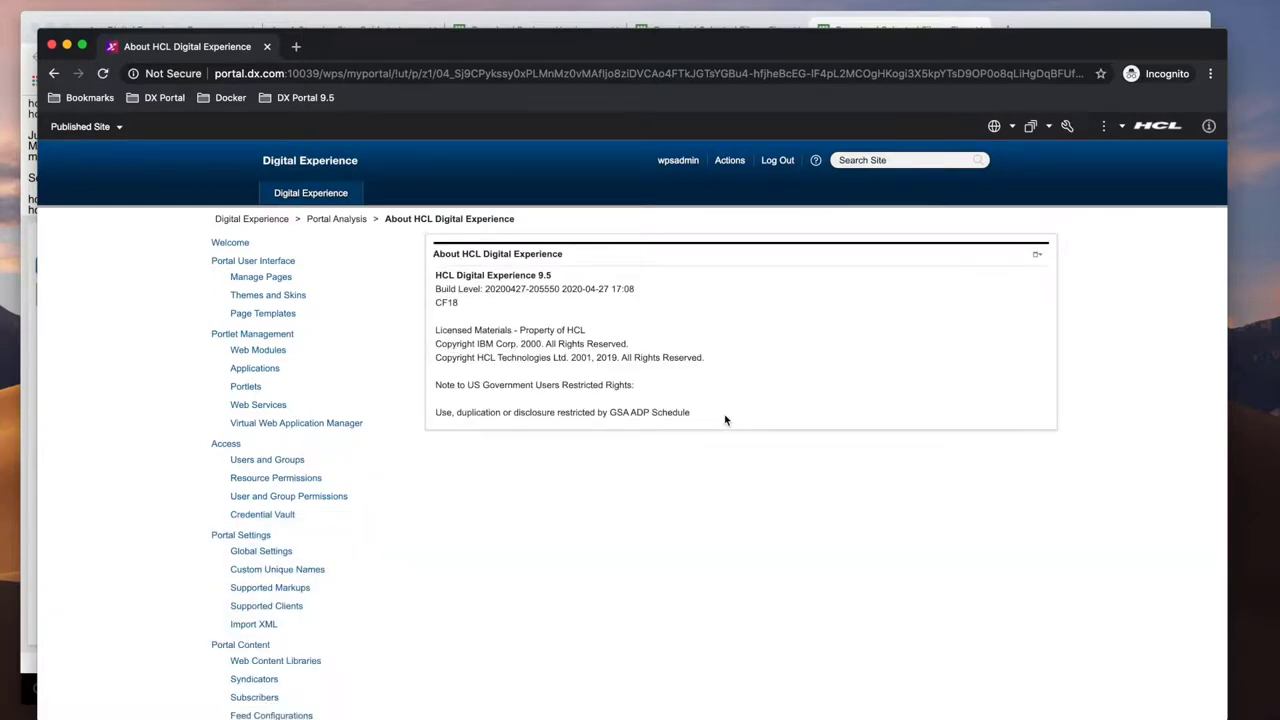
pyautogui.click(775, 714)
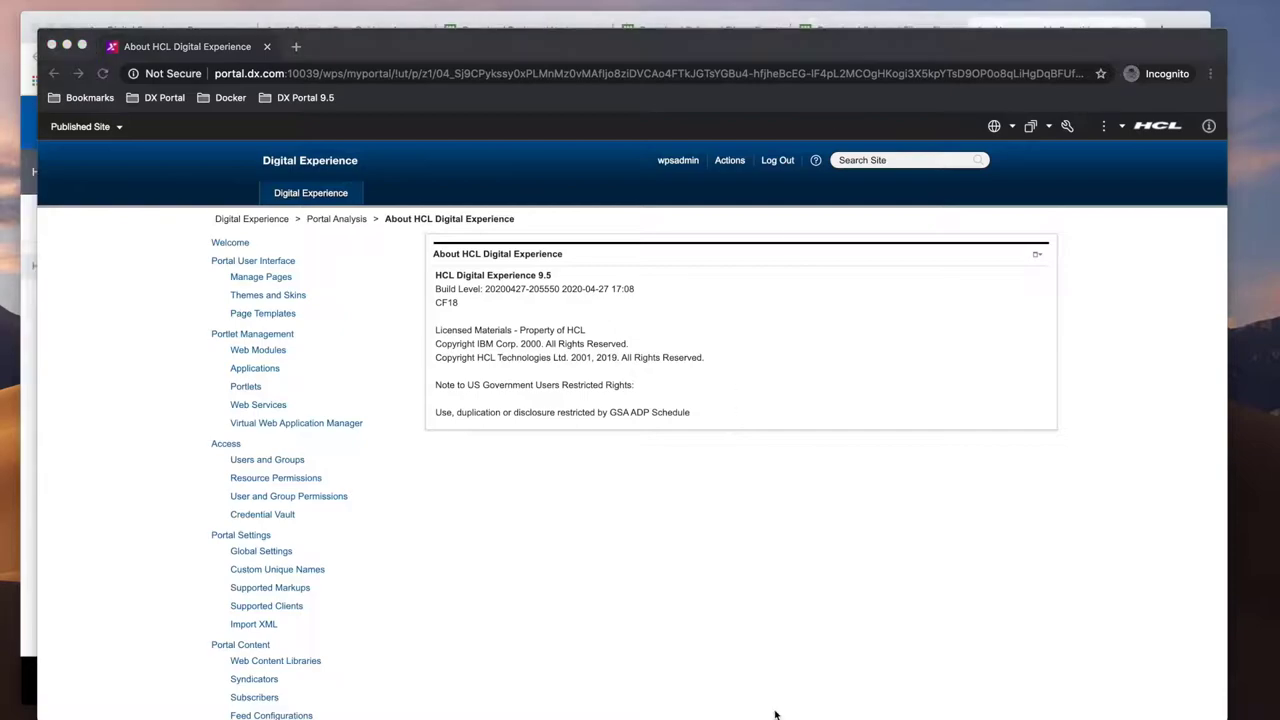
# Step: Review the Practitioner Studio documentation for the enable-v95-UI-features command
pyautogui.hotkey('ctrl', 'Up')
pyautogui.click(619, 405)
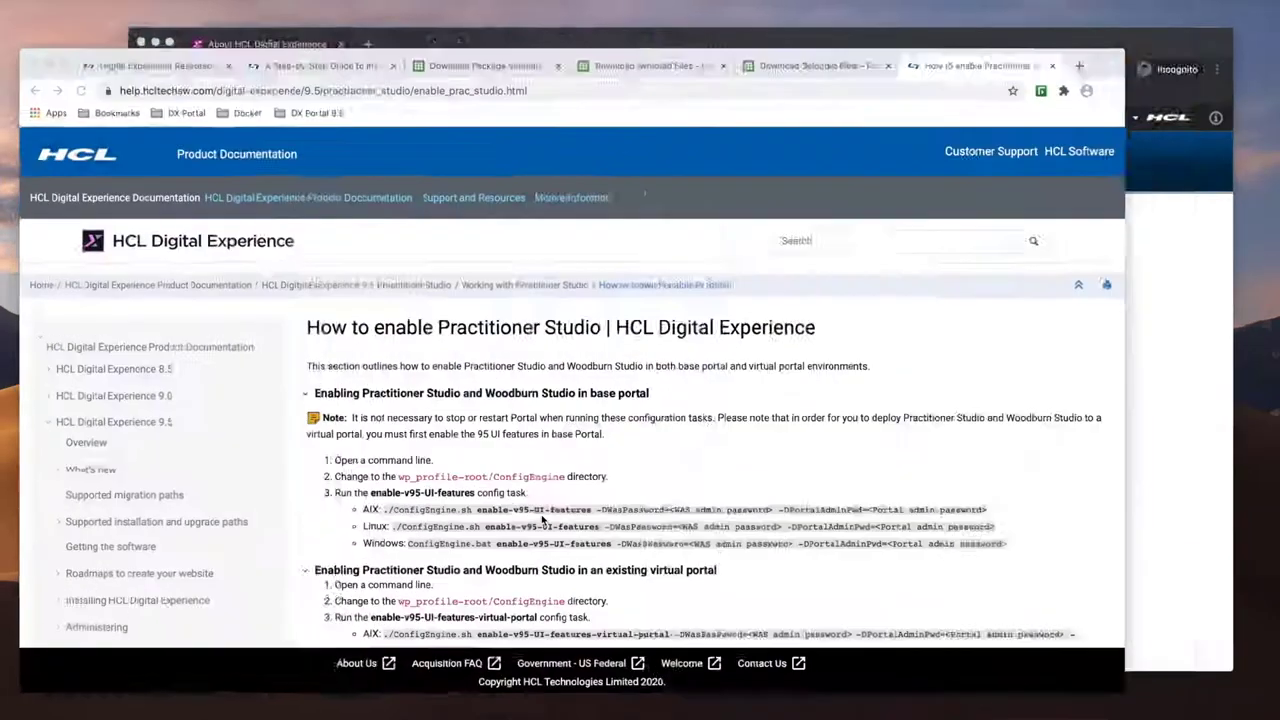
pyautogui.scroll(-3, 619, 405)
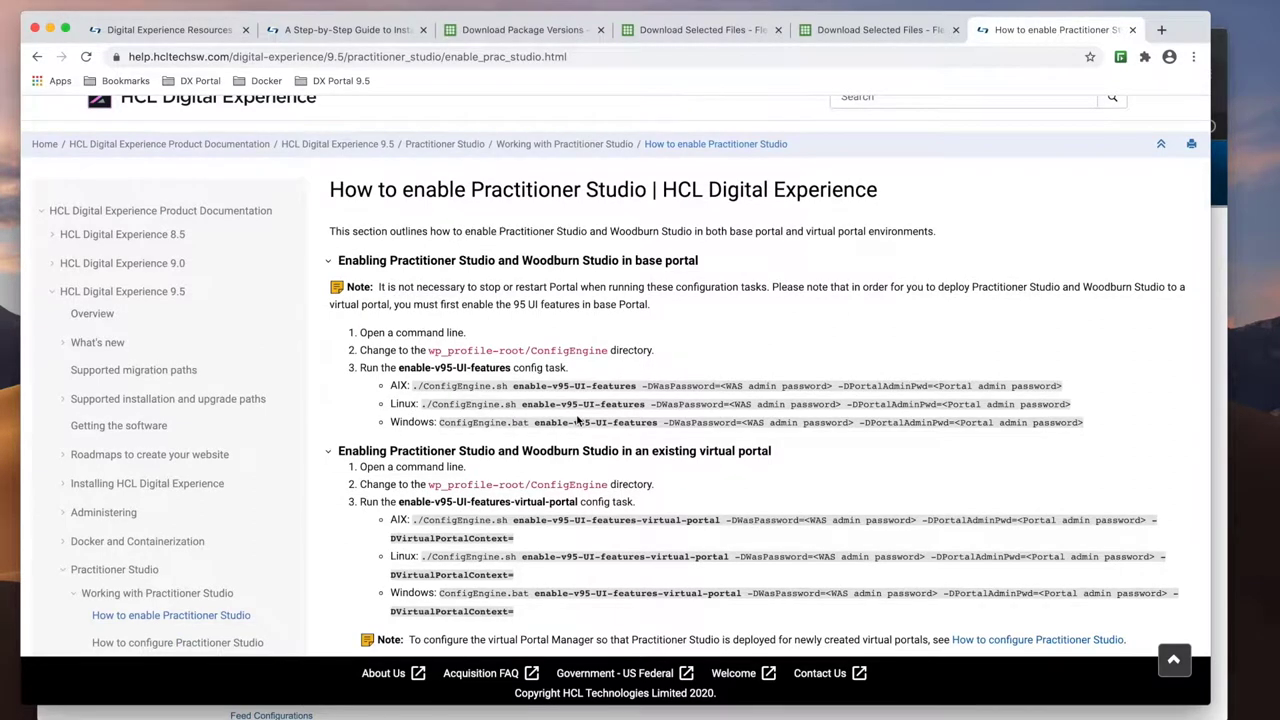
# Step: Run ./ConfigEngine.sh enable-v95-UI-features in the ConfigEngine terminal until BUILD SUCCESSFUL
pyautogui.hotkey('ctrl', 'Up')
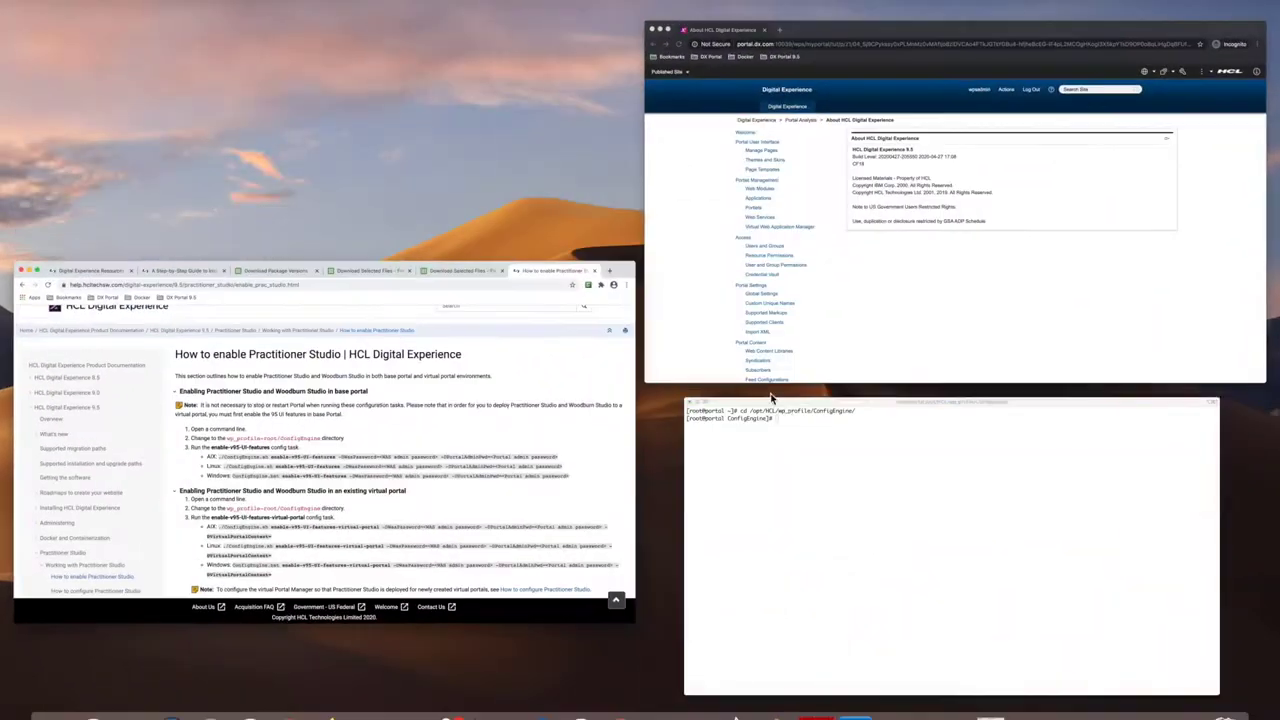
pyautogui.click(797, 457)
pyautogui.press('super+v')
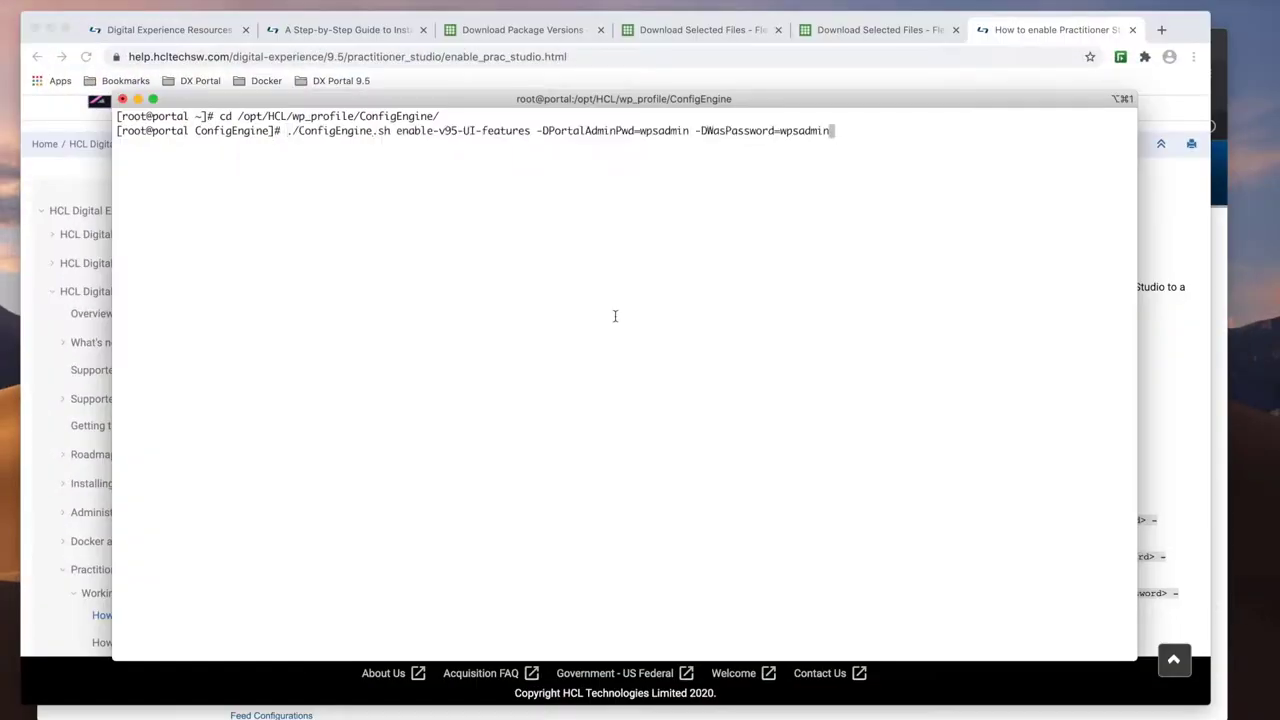
pyautogui.press('Return')
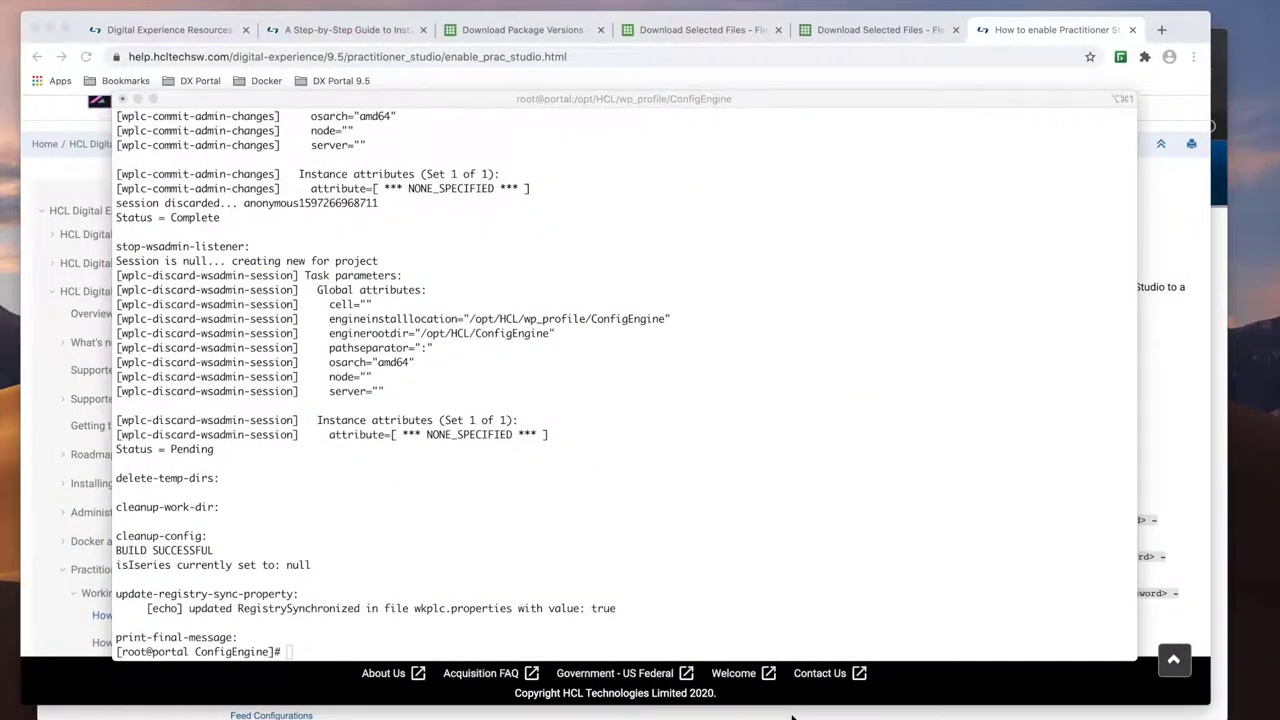
pyautogui.hotkey('ctrl', 'Up')
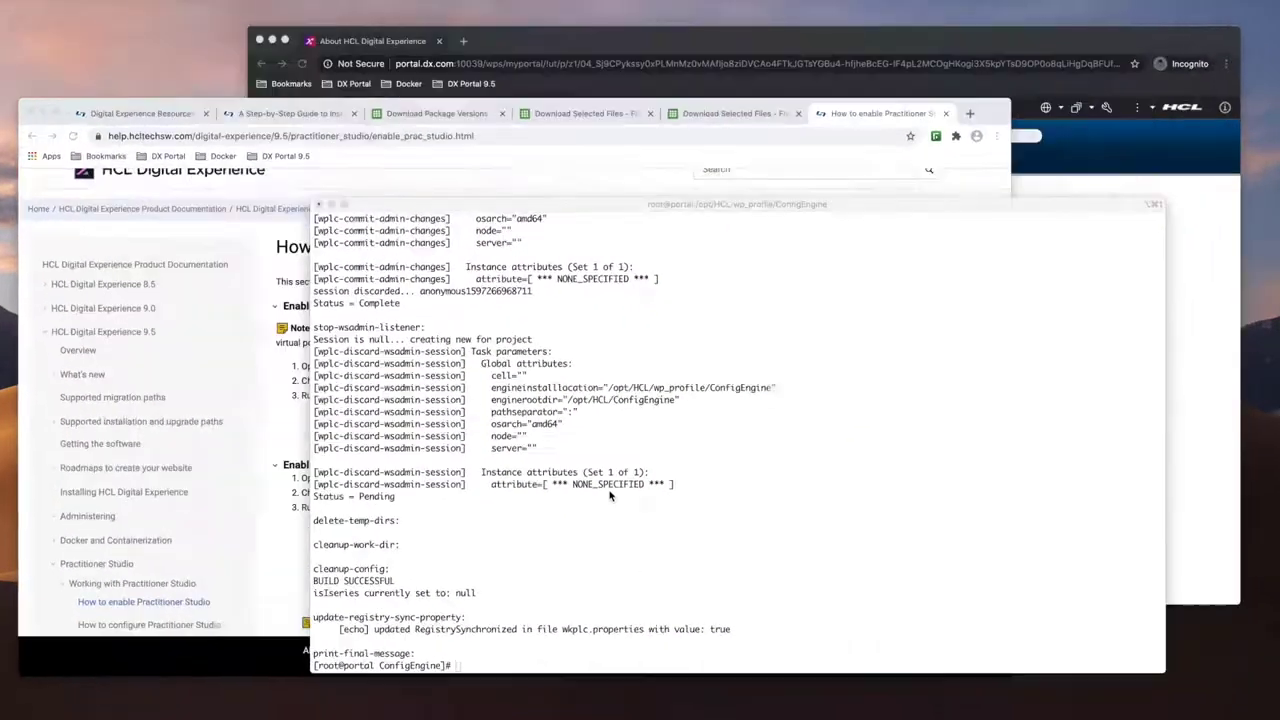
# Step: Reload the portal home page from the Portal 9.5 bookmark and switch to the Practitioner Studio site
pyautogui.click(812, 302)
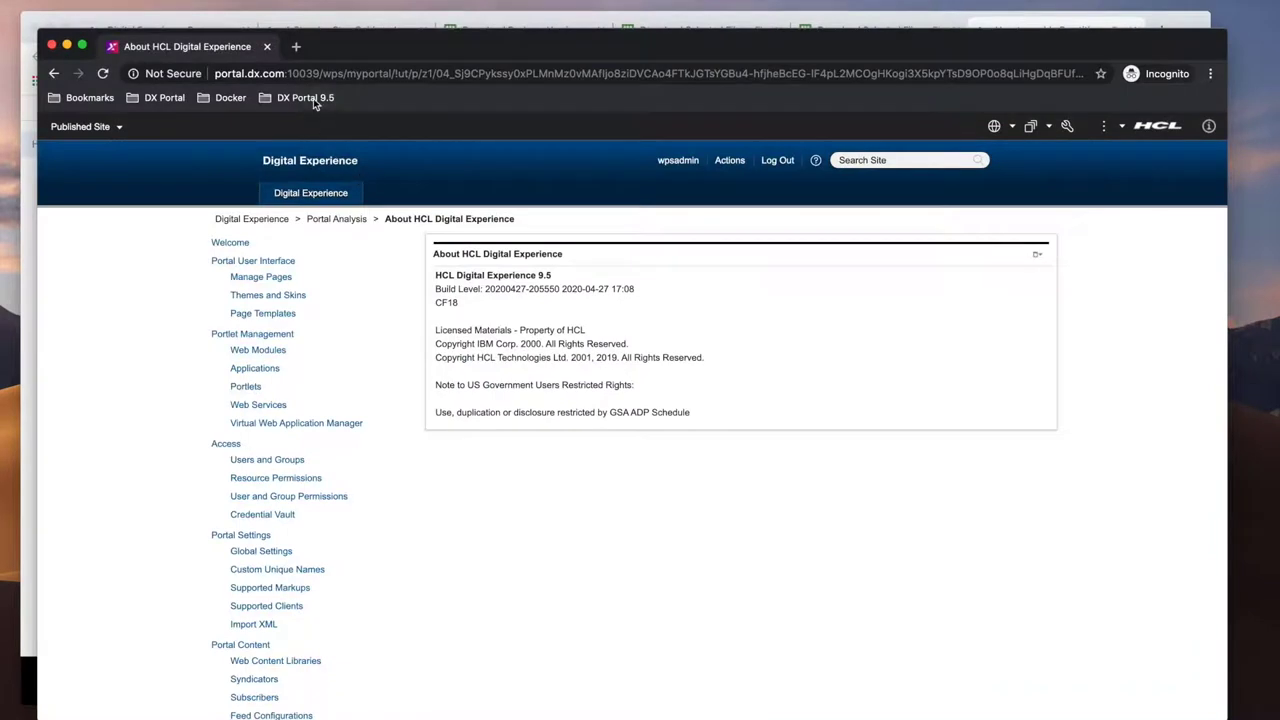
pyautogui.click(313, 98)
pyautogui.moveTo(369, 122)
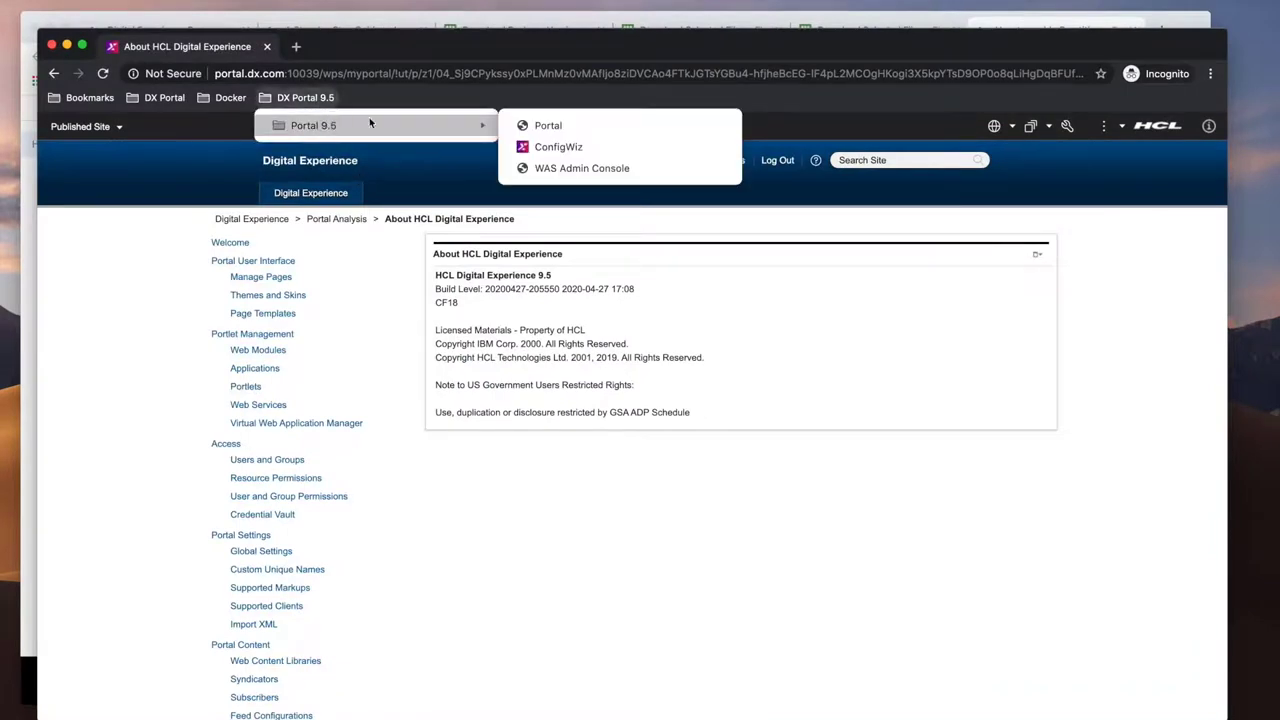
pyautogui.click(547, 126)
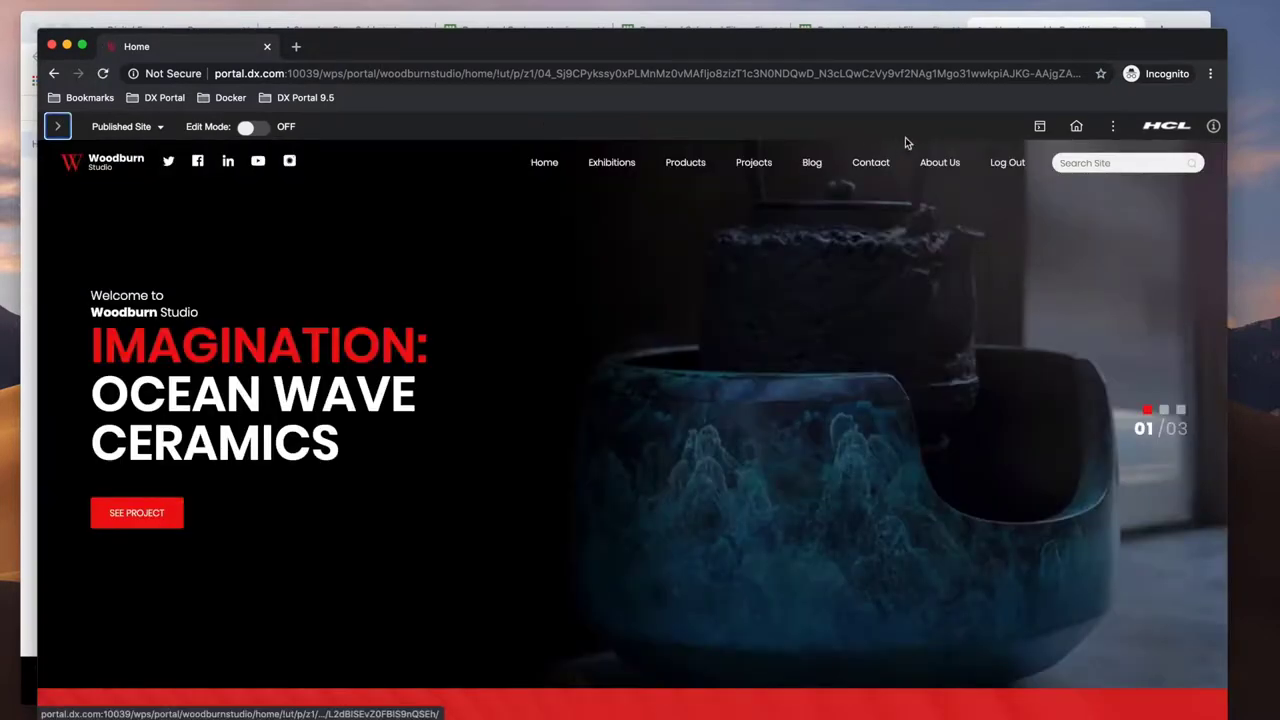
pyautogui.click(1040, 126)
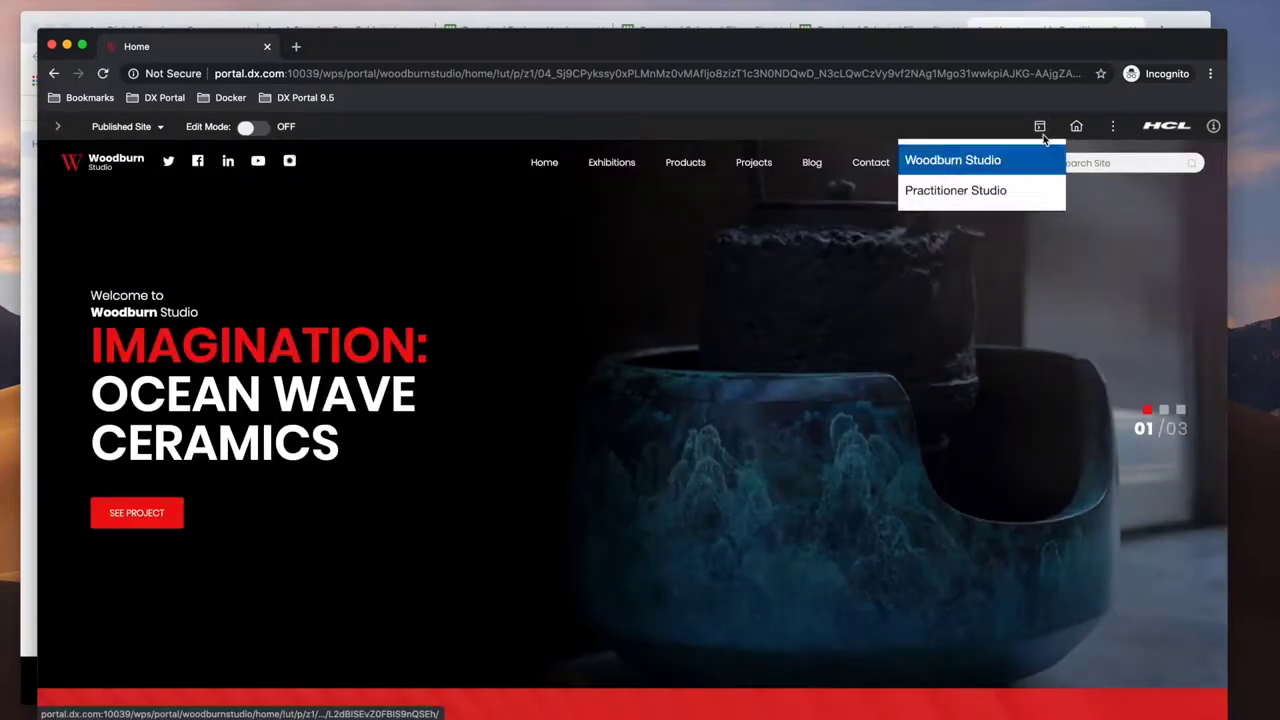
pyautogui.click(981, 196)
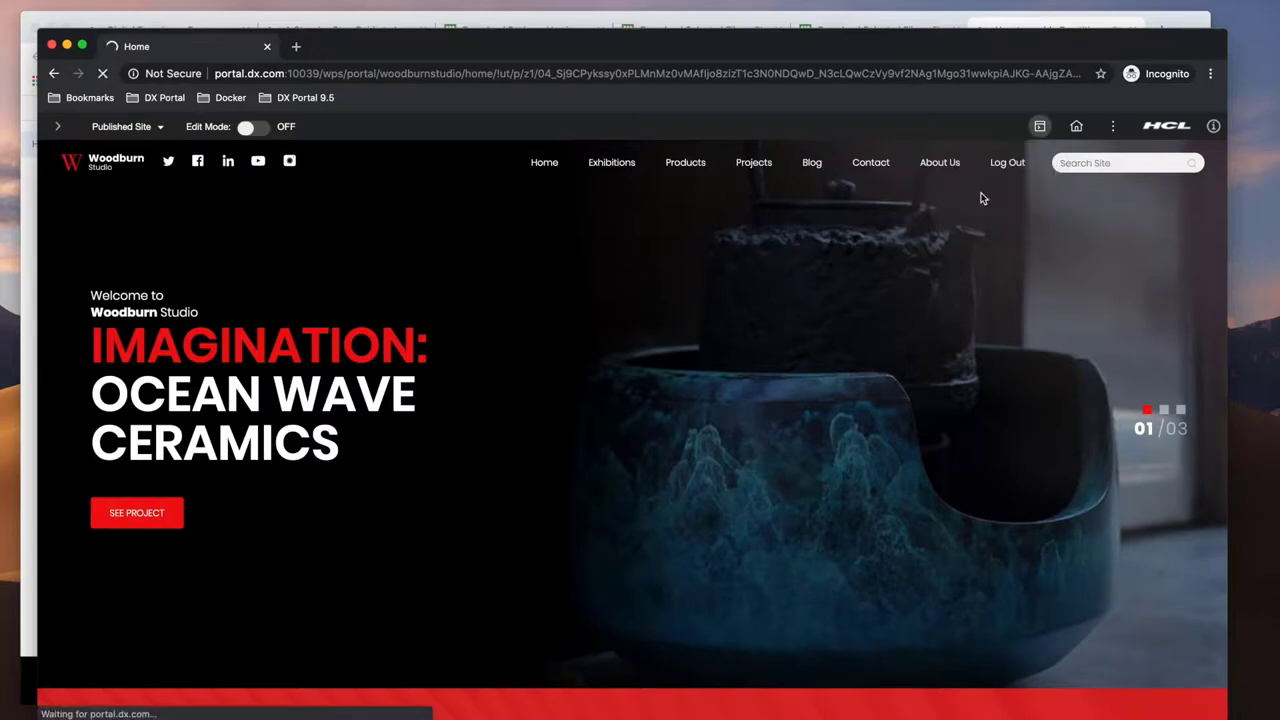